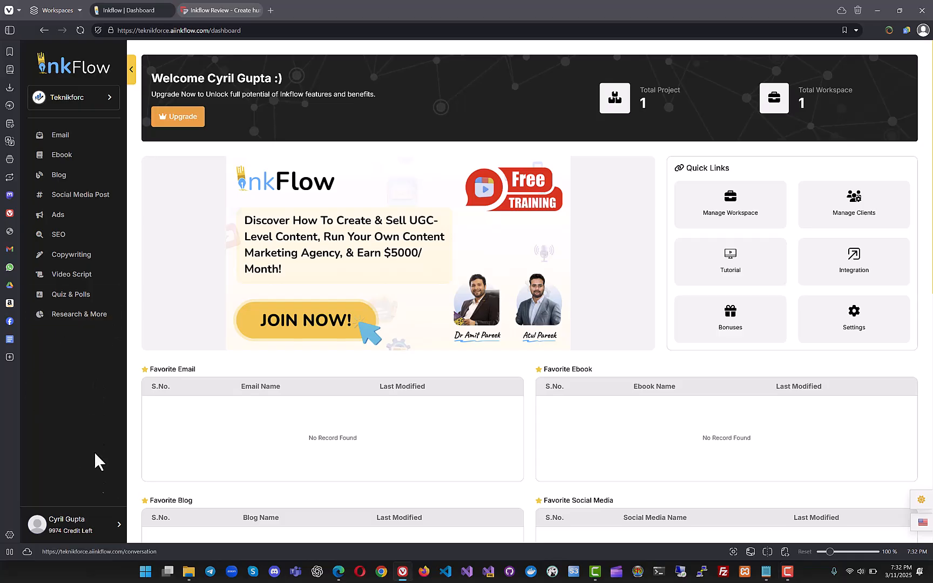
Step: Look at the Team Management page and the account menu's other management options
click(89, 537)
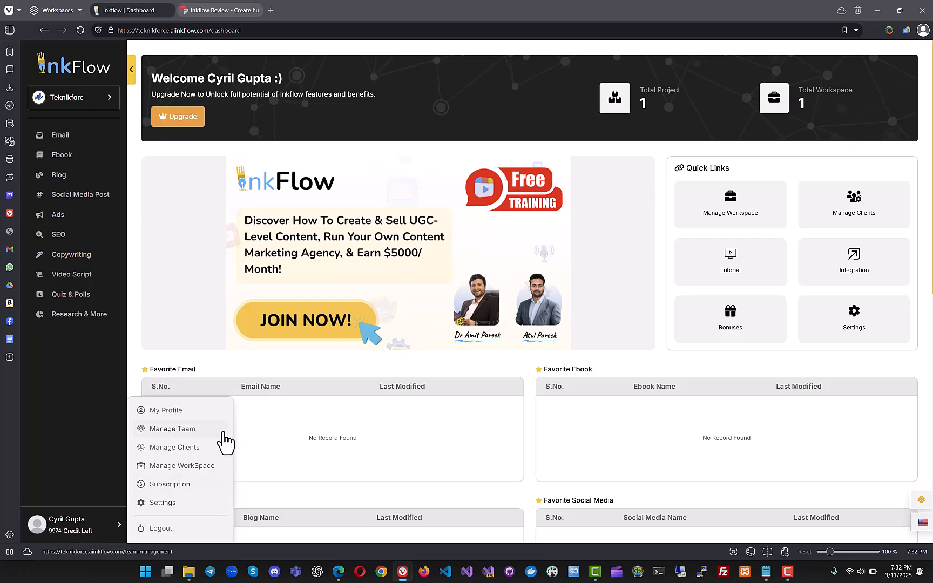
click(184, 428)
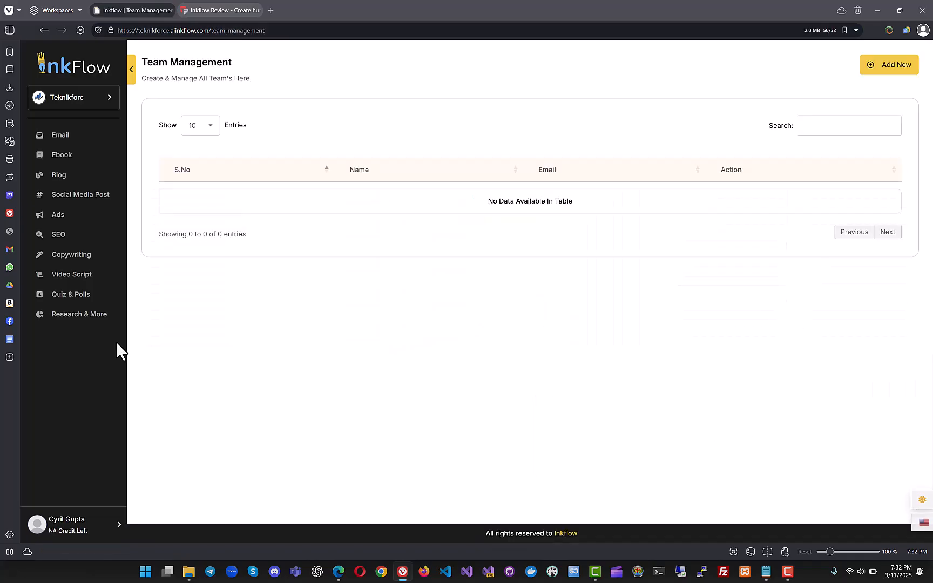
click(69, 534)
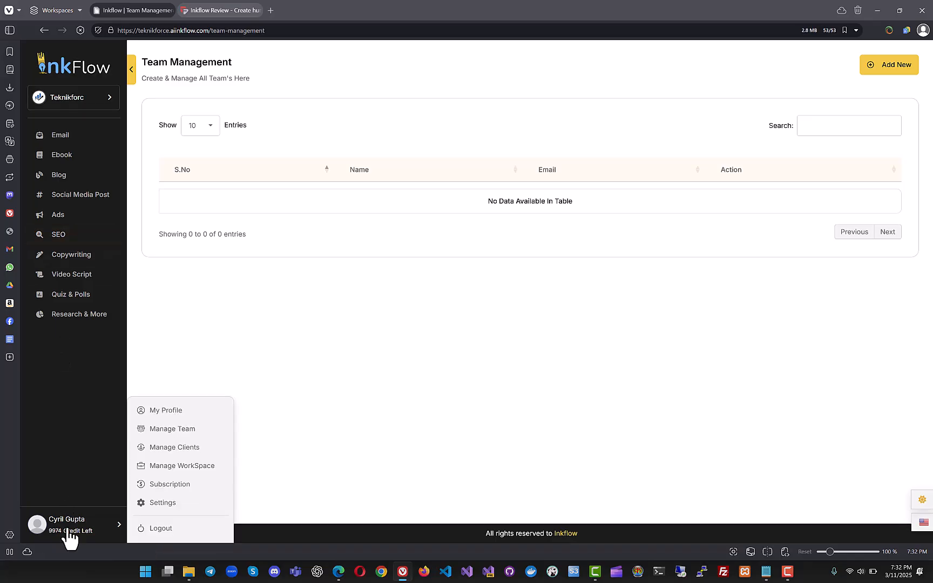
click(171, 457)
click(56, 534)
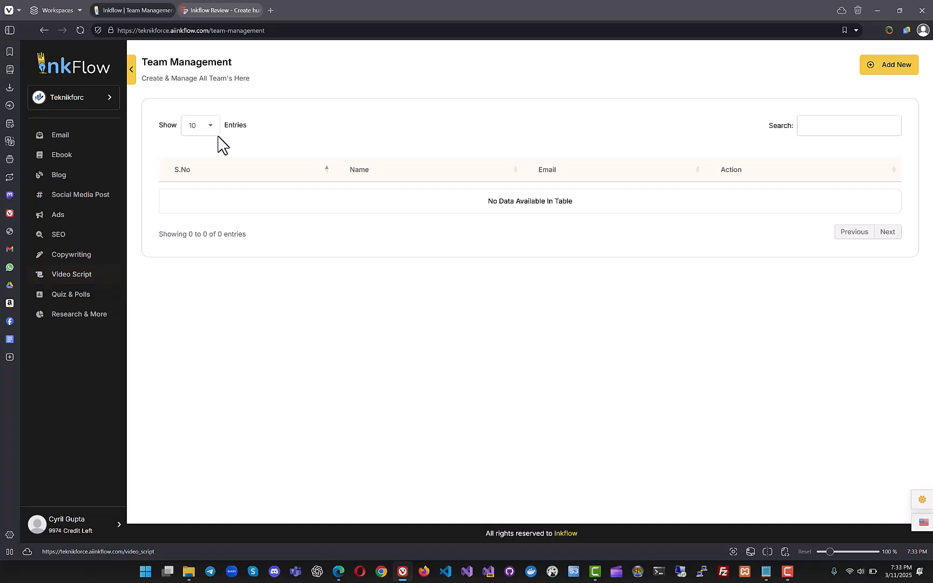
Step: Start a new email named "inkflow 02" and set its type to Promotional Emails
click(72, 142)
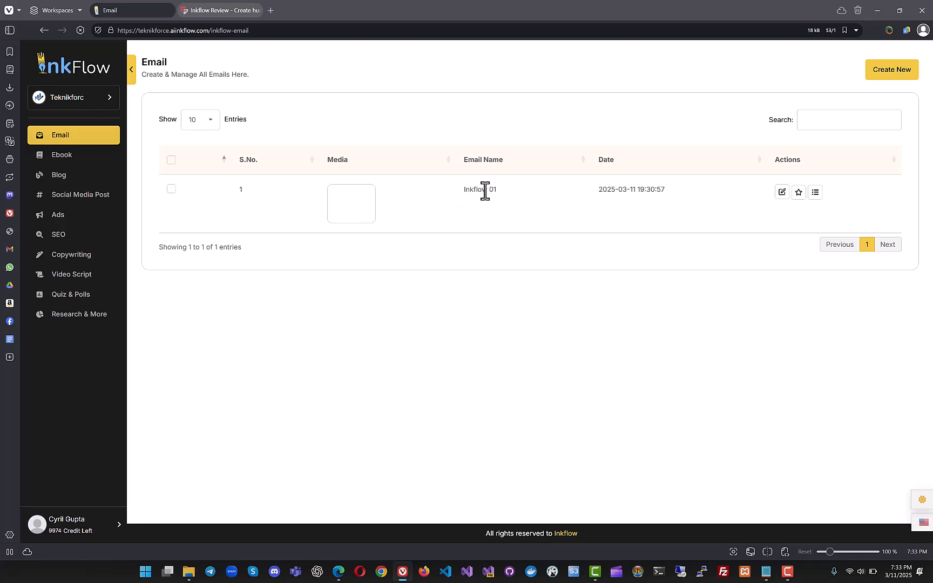
click(879, 75)
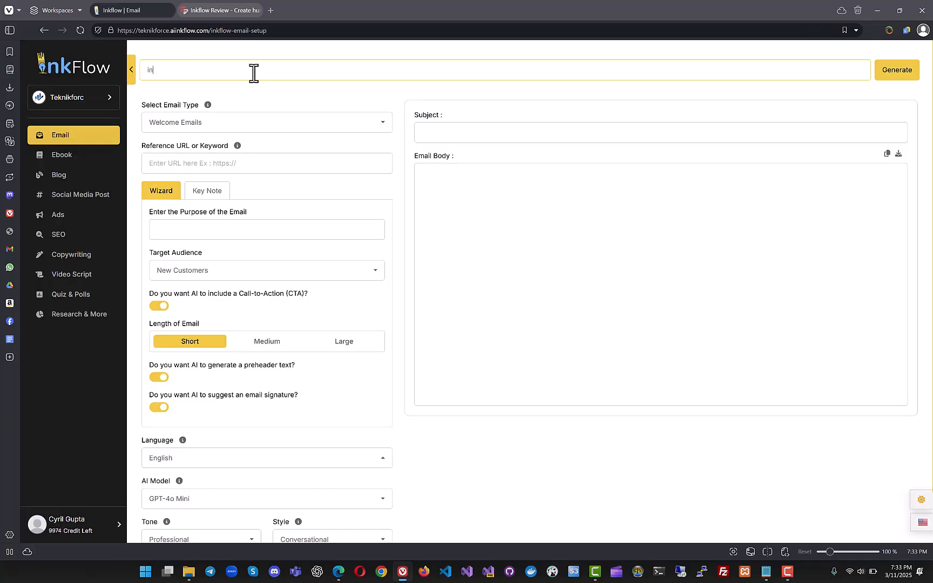
click(229, 123)
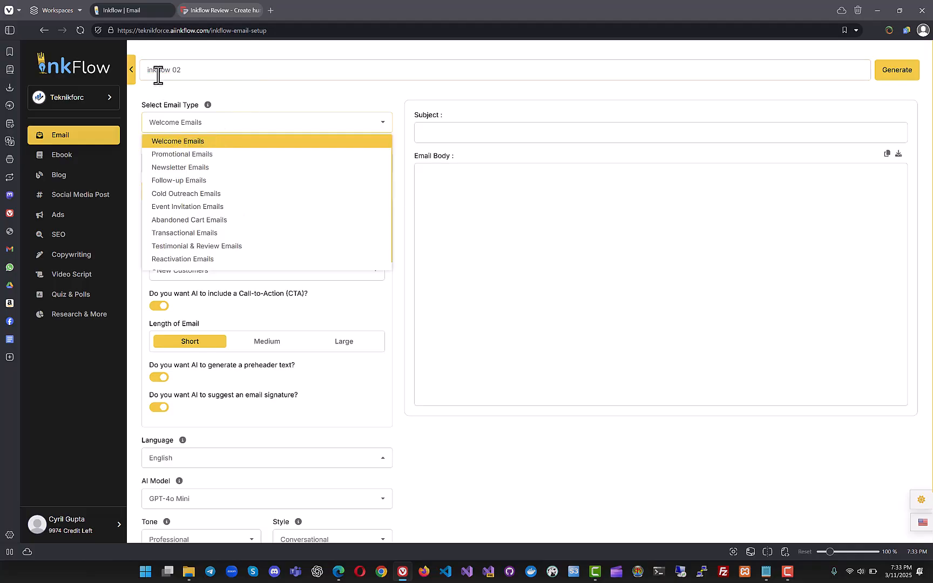
click(215, 143)
click(210, 129)
click(207, 168)
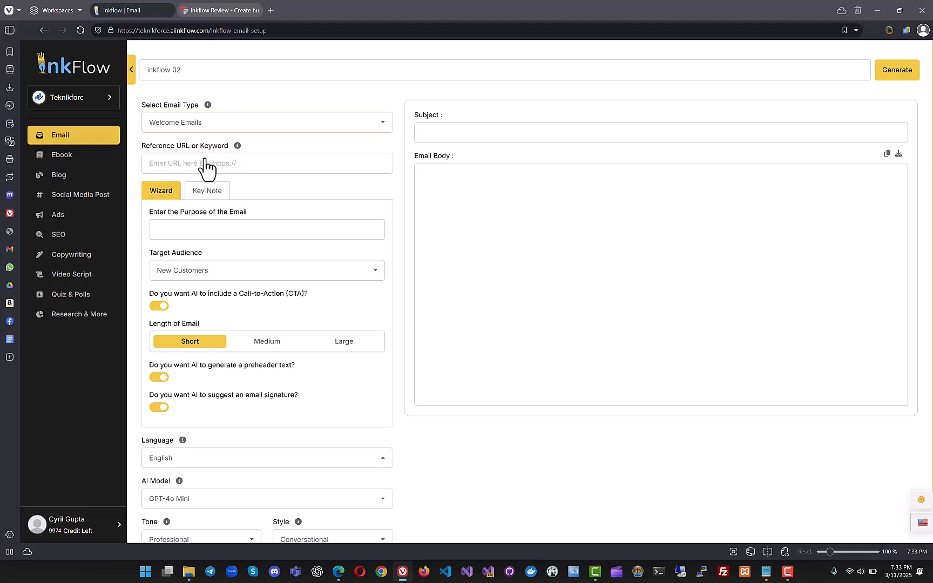
click(207, 129)
click(206, 155)
text(h)
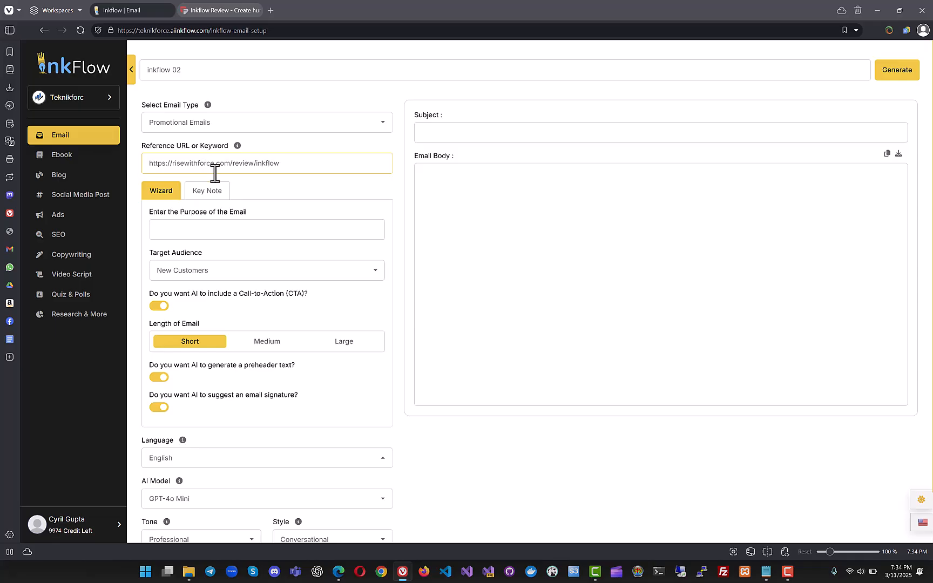
click(223, 196)
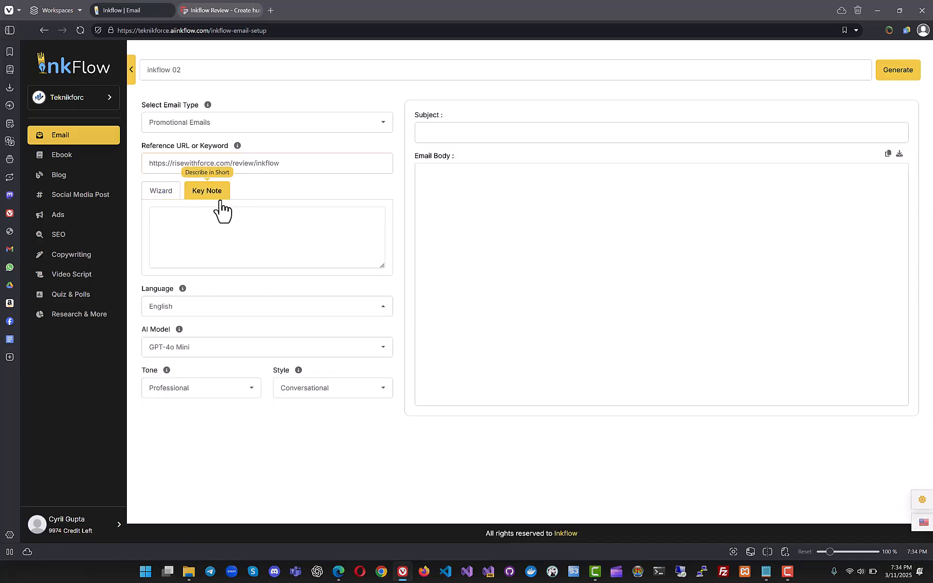
click(165, 194)
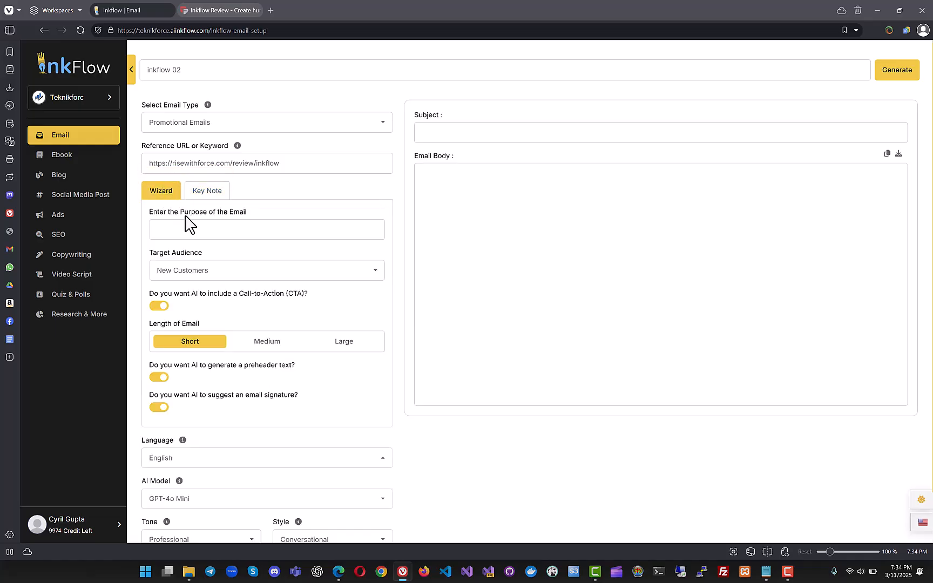
click(181, 228)
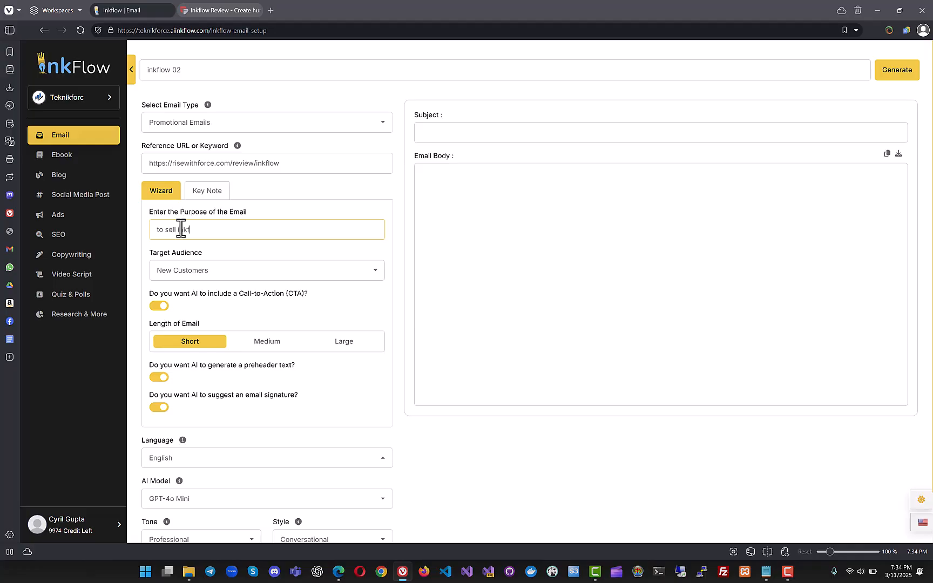
Step: Set the target audience to Leads and the email length to Large
click(188, 272)
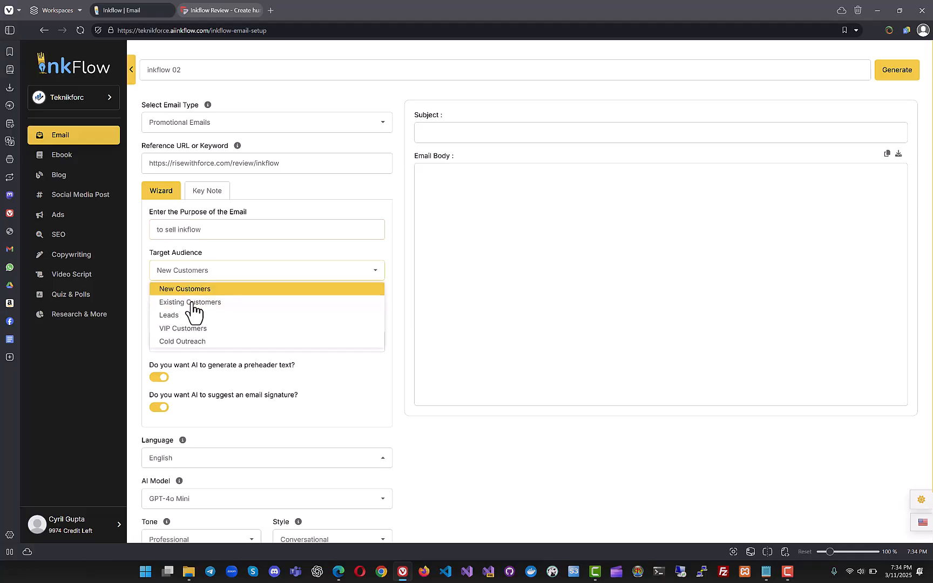
click(189, 319)
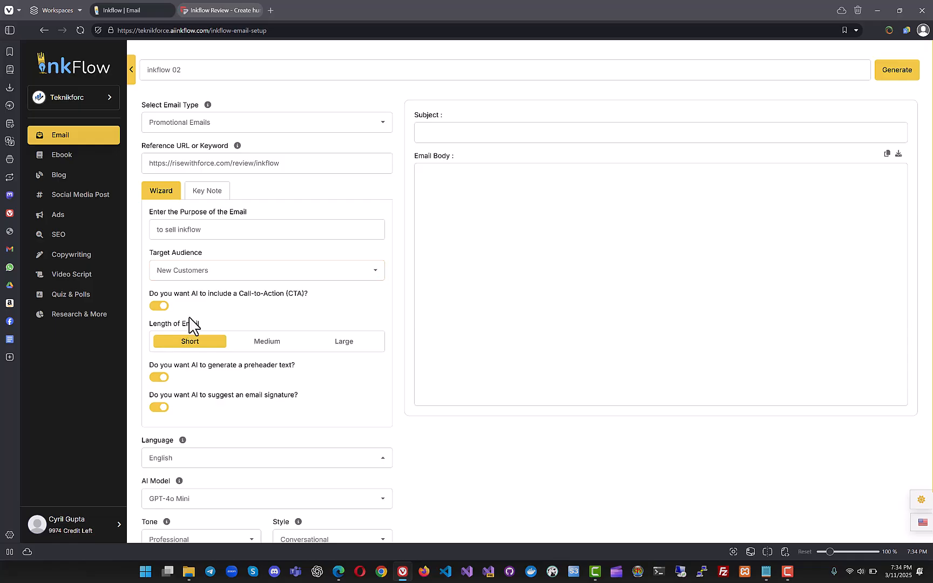
click(178, 278)
click(179, 316)
scroll(180, 326, down, 2)
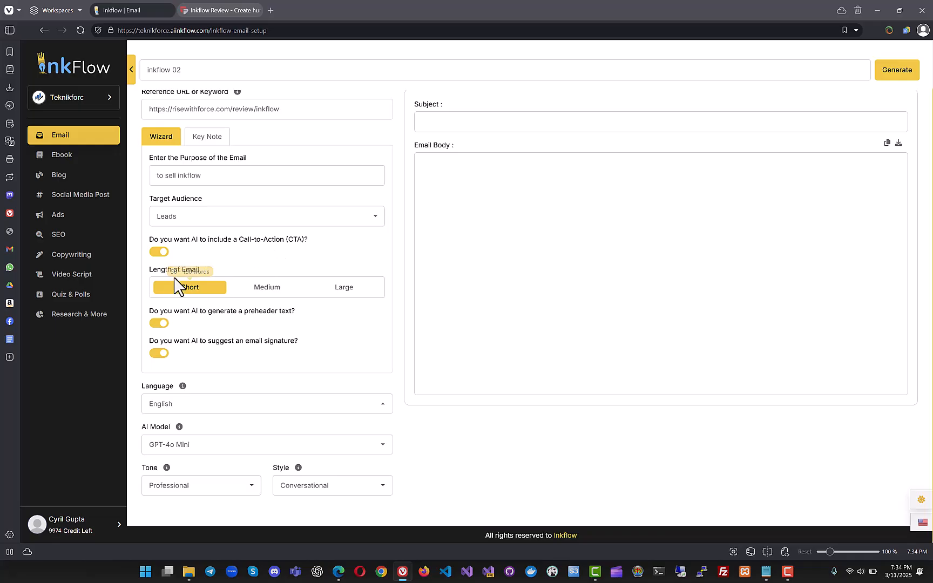
click(348, 292)
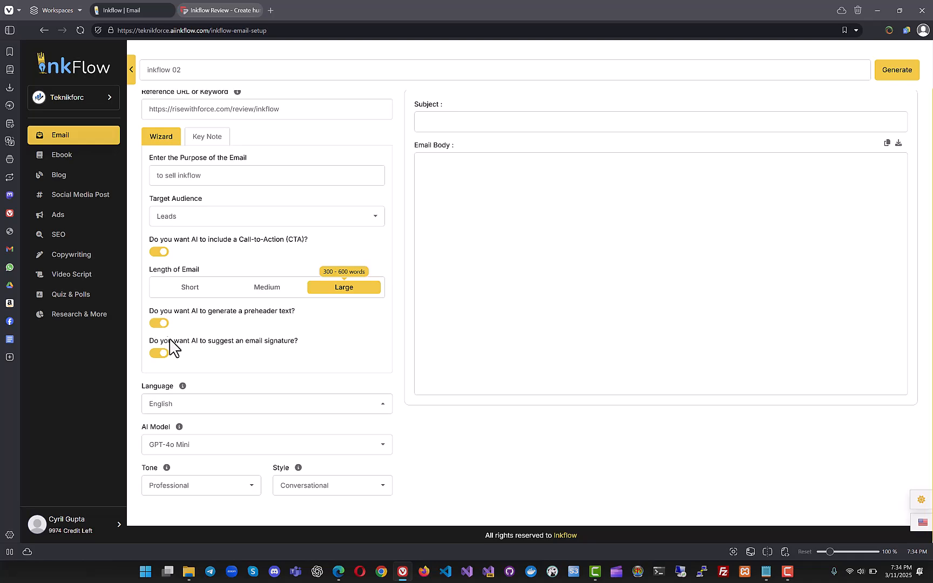
Step: Look through the available output languages and keep English selected
click(184, 409)
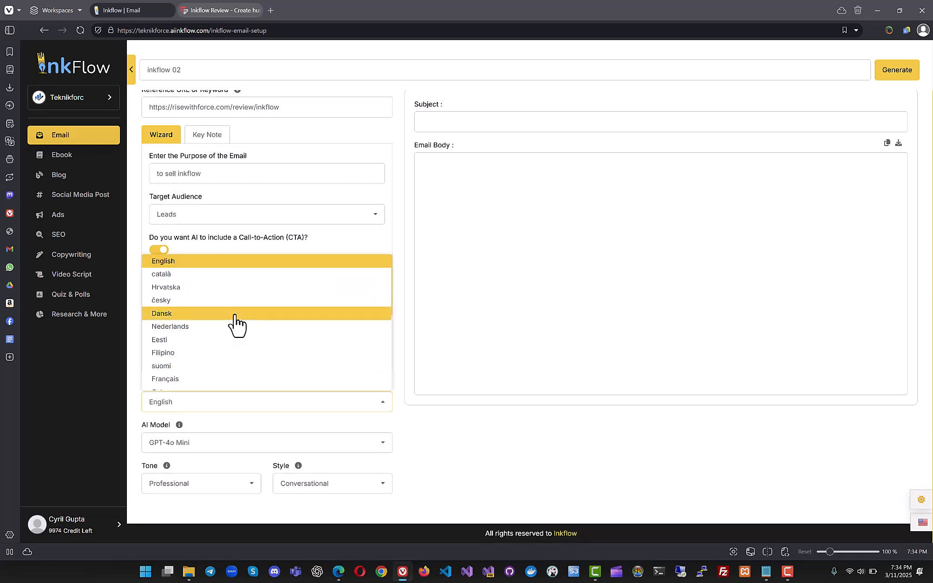
scroll(240, 323, down, 3)
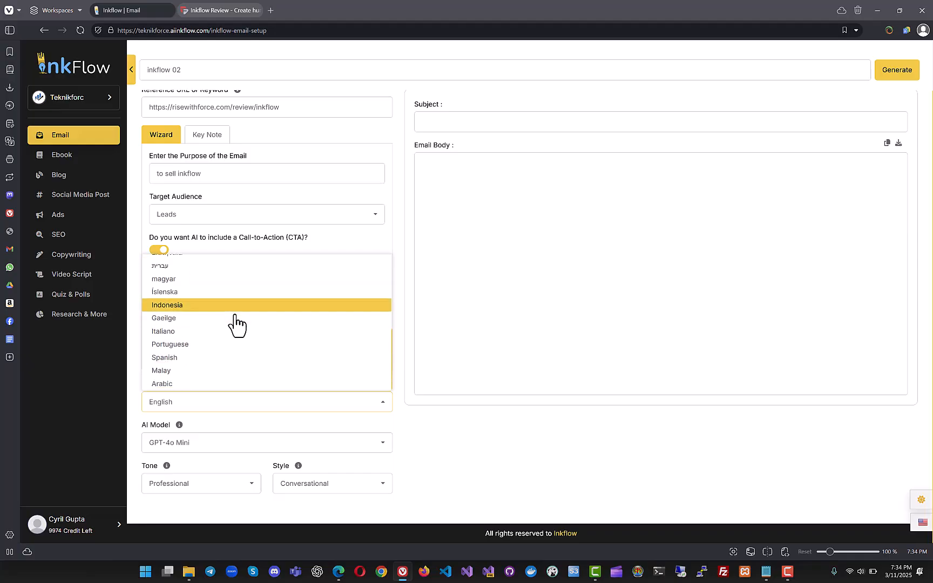
scroll(236, 323, up, 4)
scroll(236, 323, down, 2)
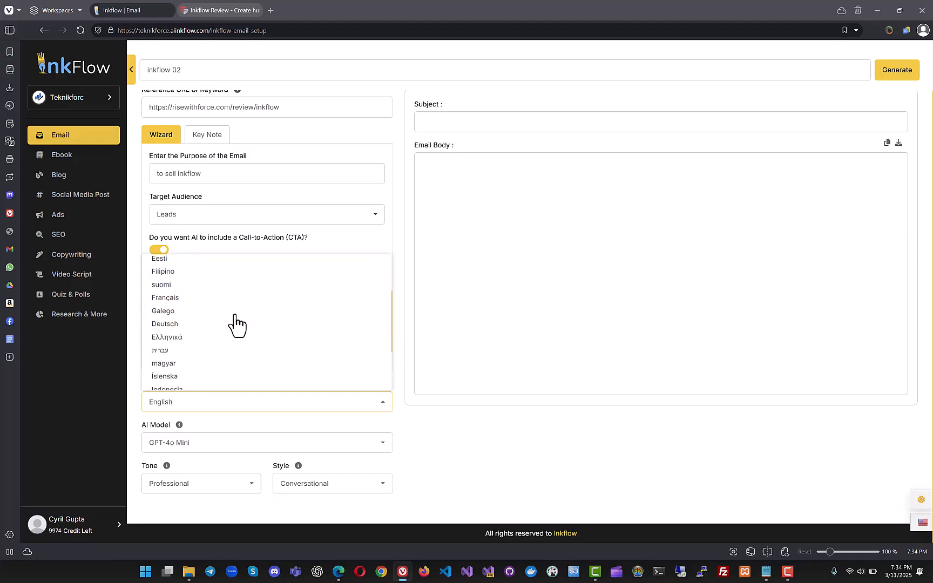
scroll(236, 323, up, 2)
scroll(236, 323, down, 2)
scroll(236, 323, up, 2)
scroll(240, 321, down, 1)
scroll(241, 303, up, 1)
click(246, 261)
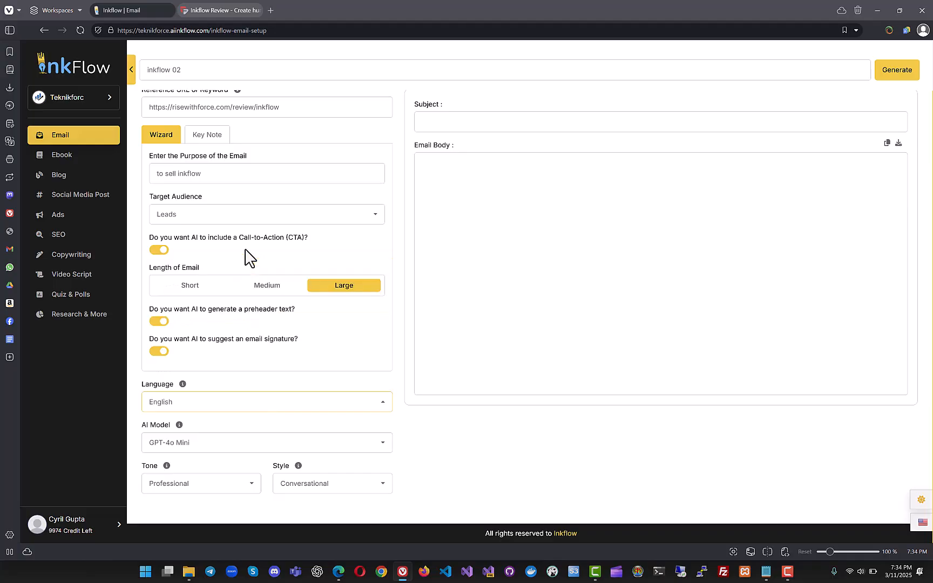
Step: Review the AI model, tone and style options for the email without changing them
click(241, 444)
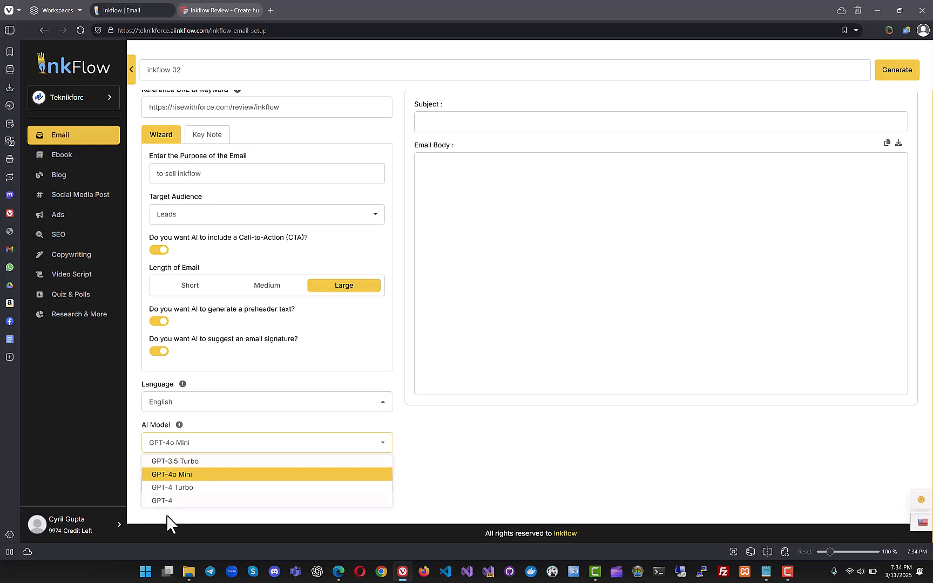
click(267, 418)
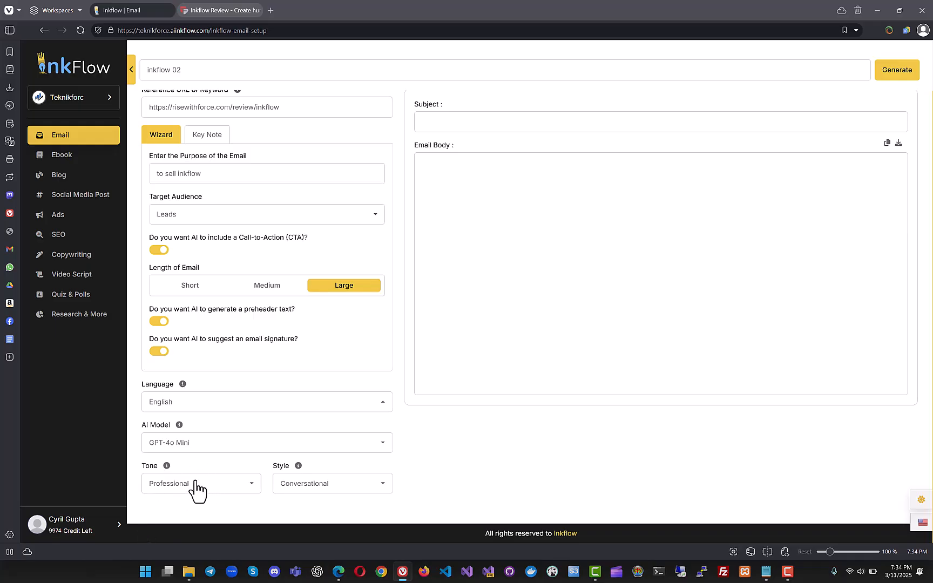
click(213, 441)
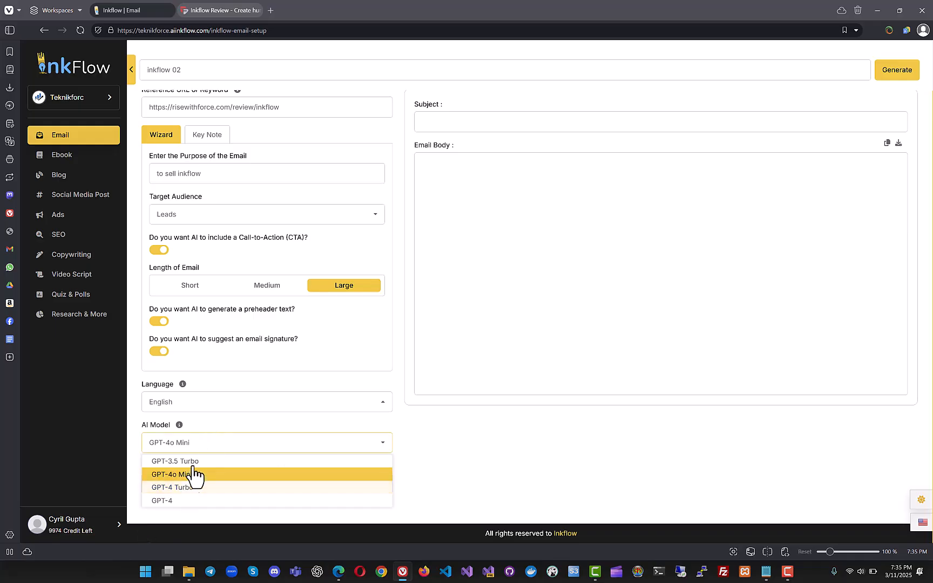
click(223, 442)
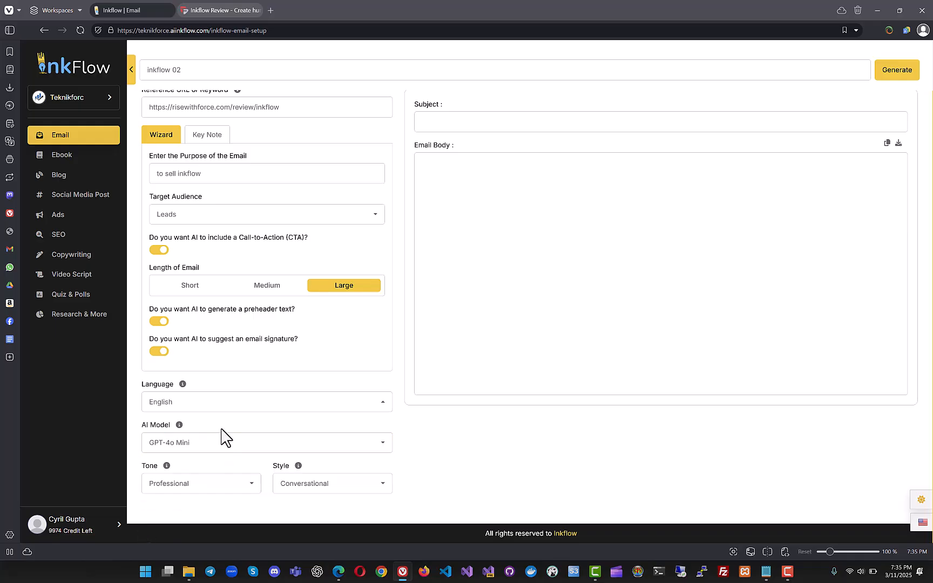
click(208, 489)
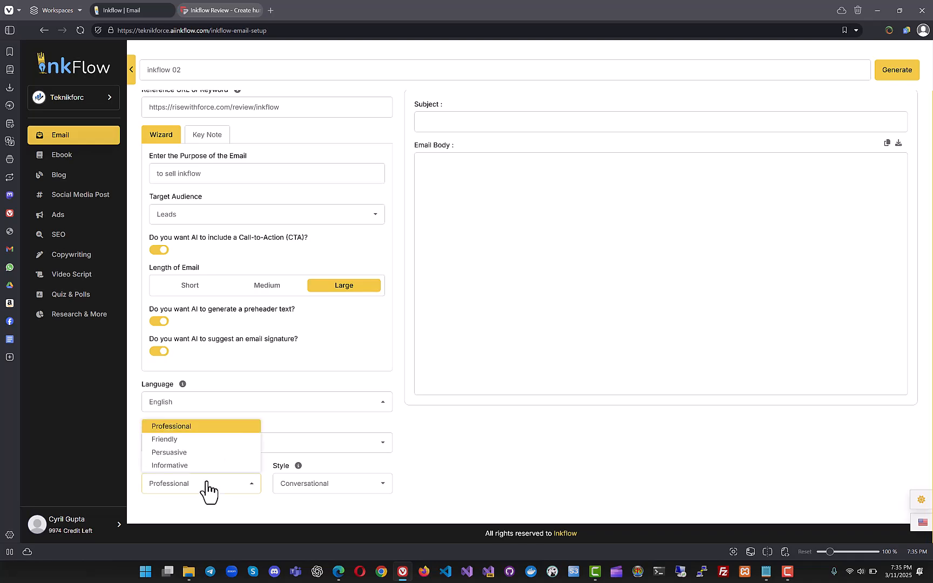
click(334, 489)
click(475, 474)
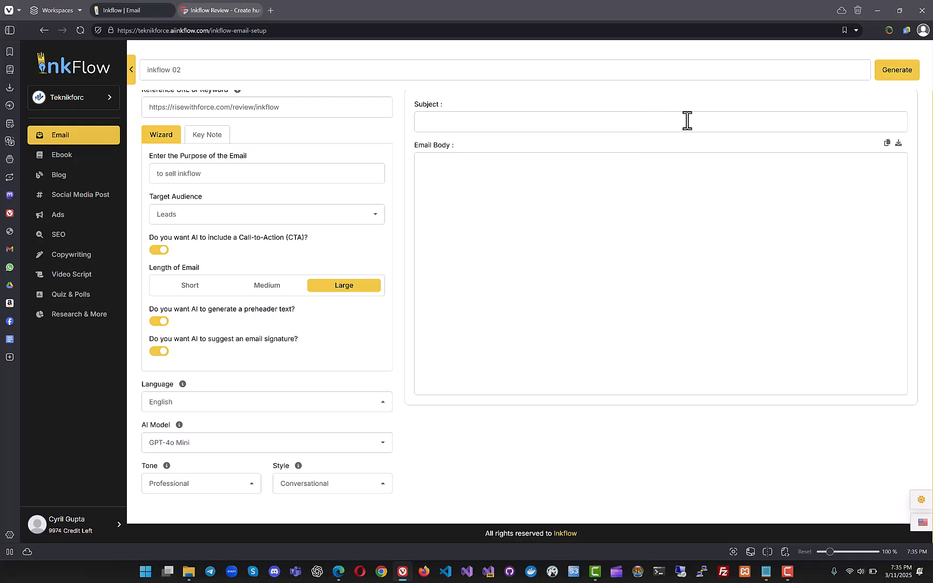
Step: Generate the promotional email and review its subject line and body
click(884, 76)
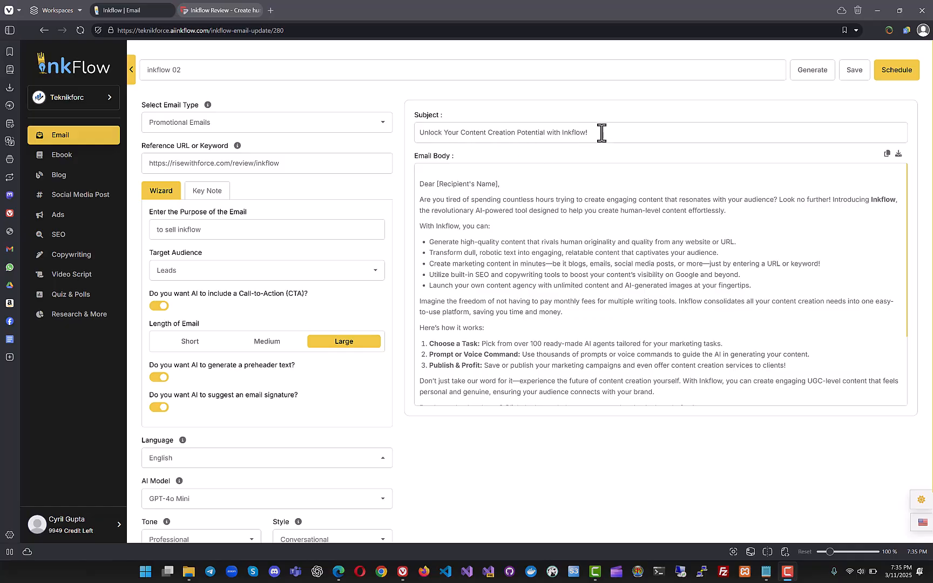
drag(600, 131, 273, 156)
scroll(453, 287, down, 1)
scroll(453, 286, up, 1)
scroll(453, 287, down, 3)
scroll(454, 287, up, 3)
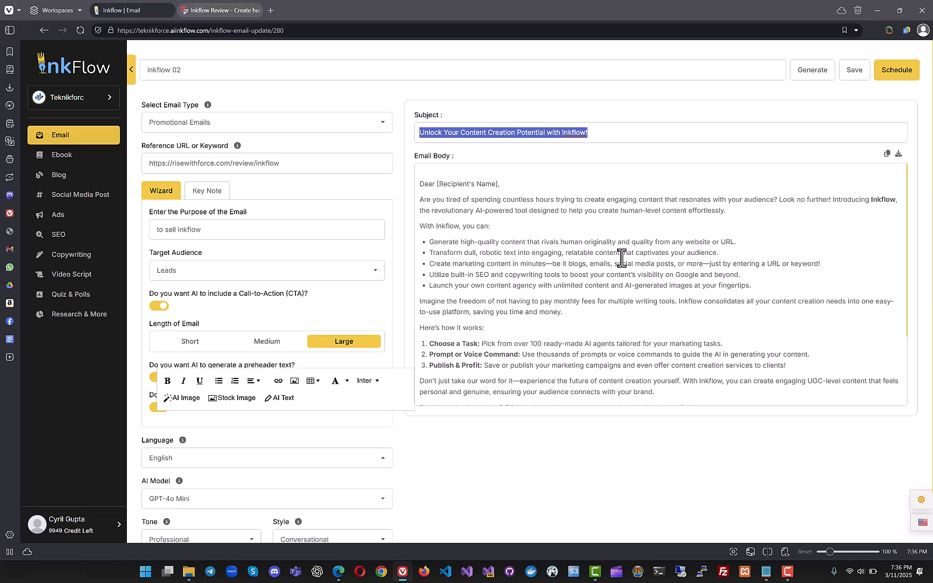
Step: Examine the email body's benefit list, how-it-works steps, call-to-action button and signature placeholders
scroll(622, 258, down, 2)
drag(478, 175, 508, 218)
click(563, 255)
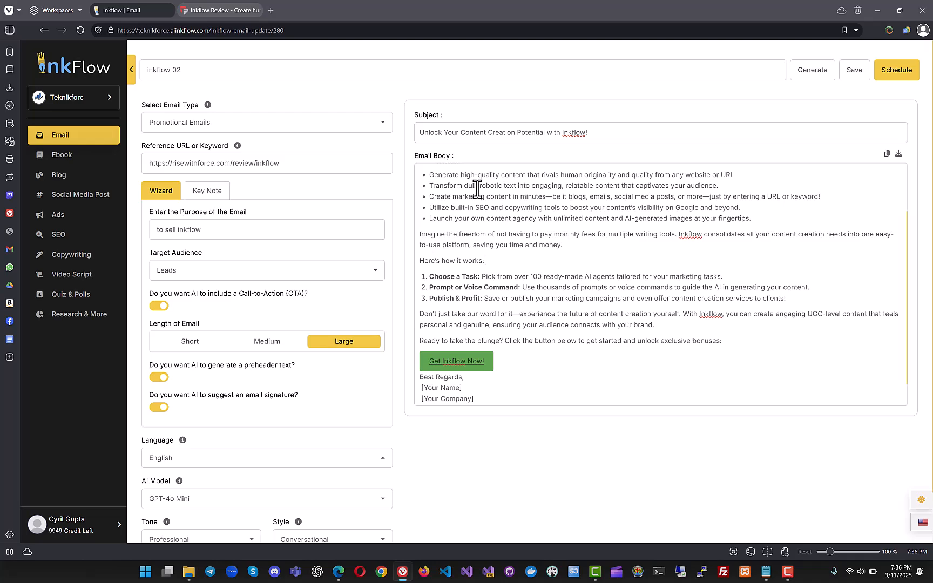
drag(462, 185, 513, 226)
click(513, 226)
drag(429, 281, 501, 316)
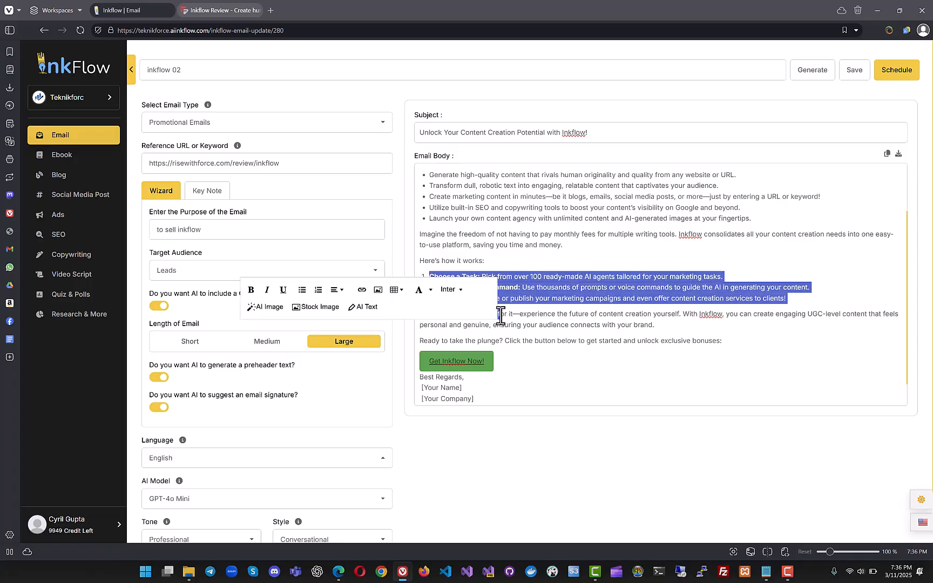
click(545, 289)
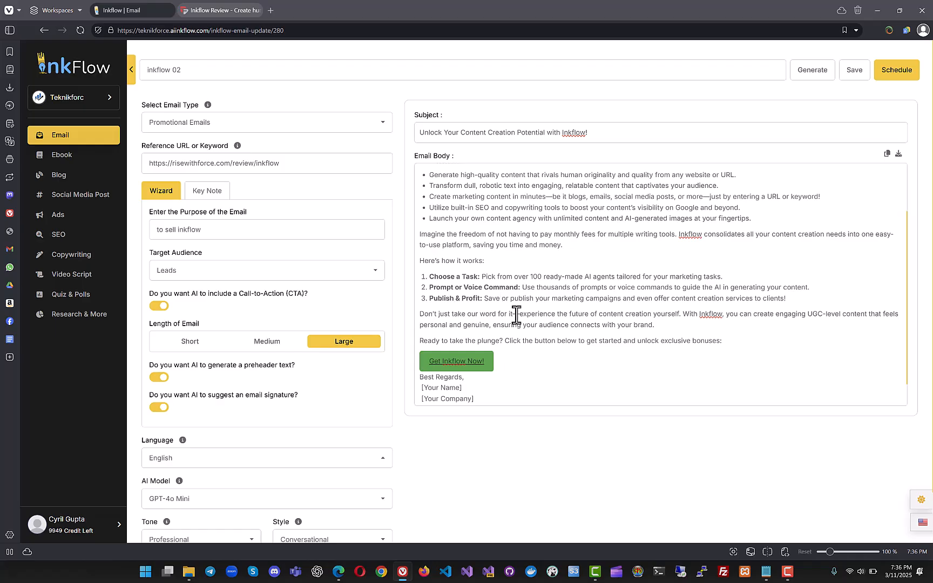
scroll(451, 359, down, 1)
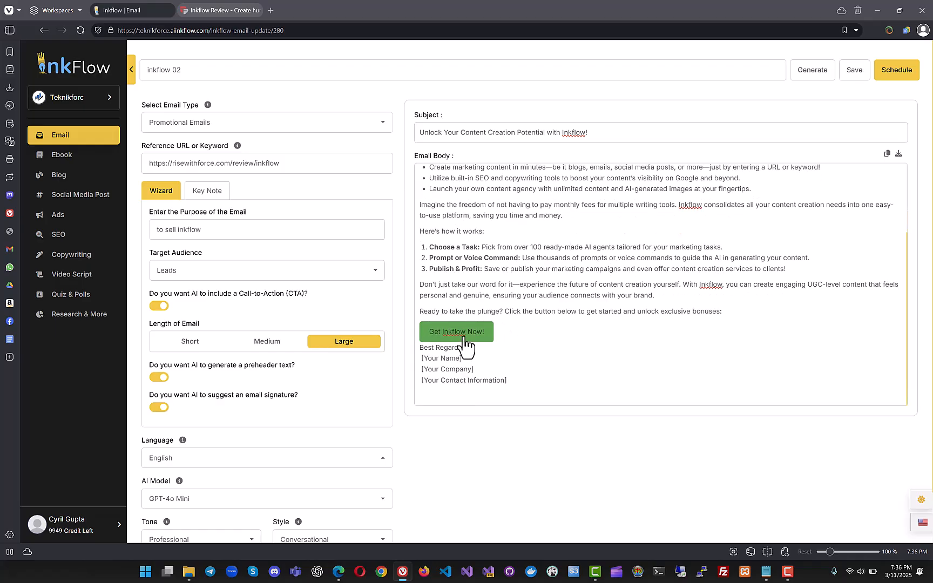
drag(442, 358, 483, 405)
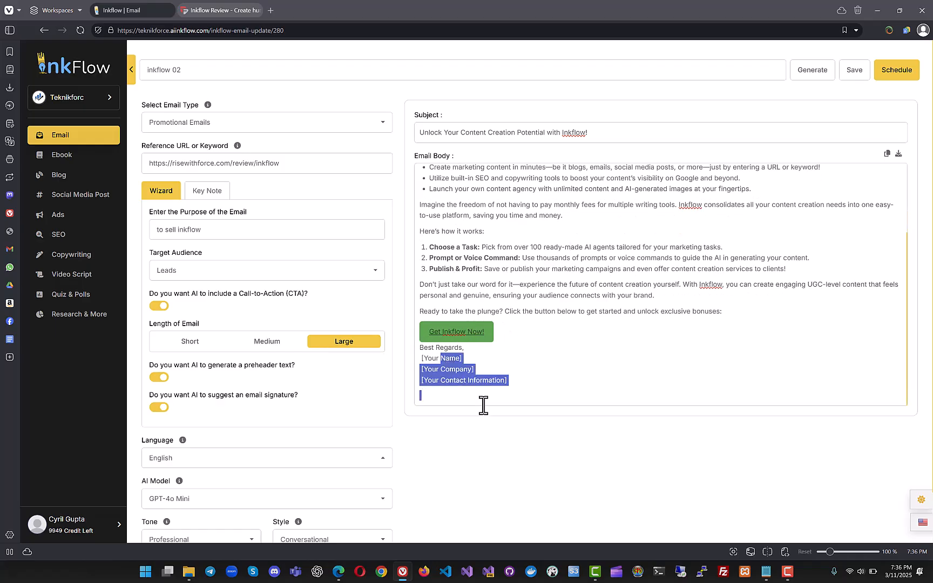
click(485, 404)
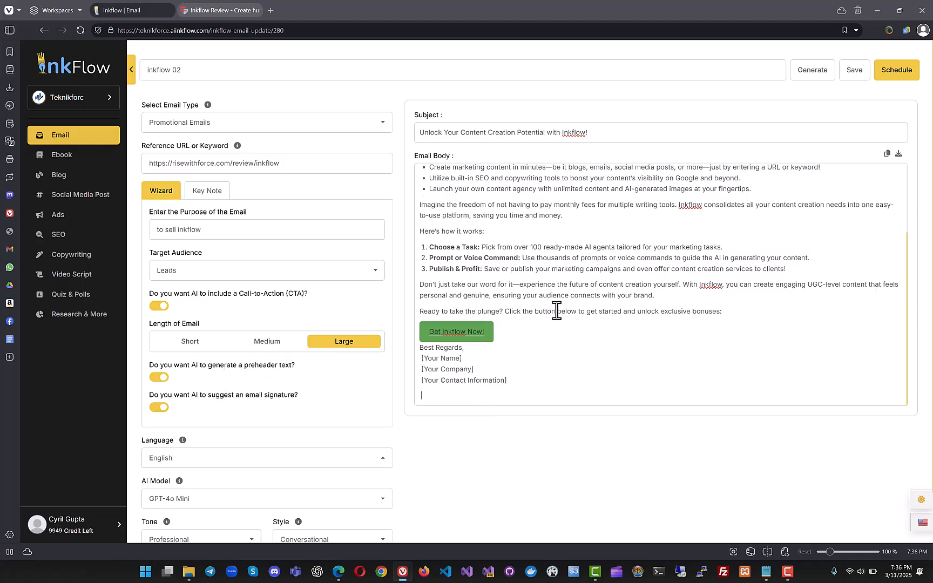
scroll(556, 310, up, 2)
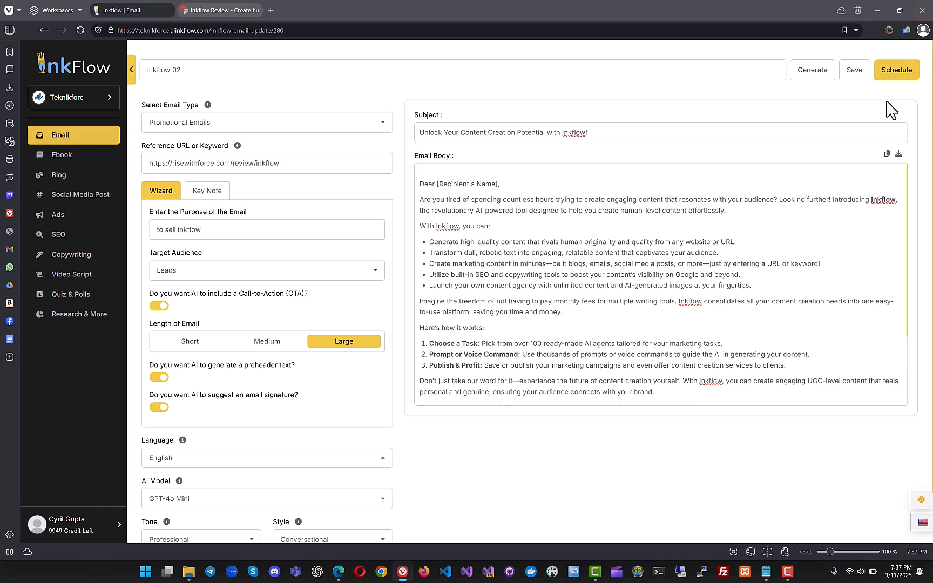
Step: Open the integrations page from the email's scheduling option and review the autoresponder, webinar, workflow automation and CRM services
click(896, 70)
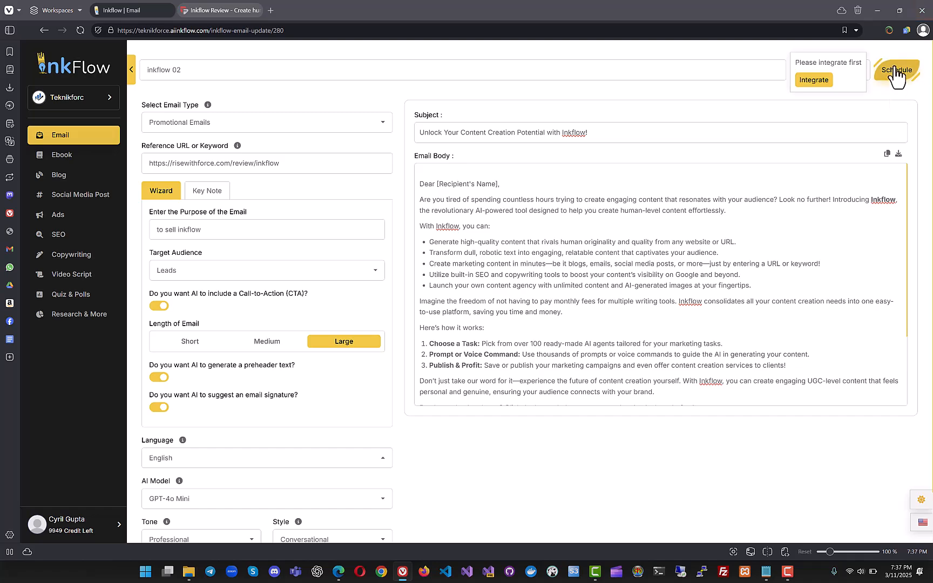
click(818, 90)
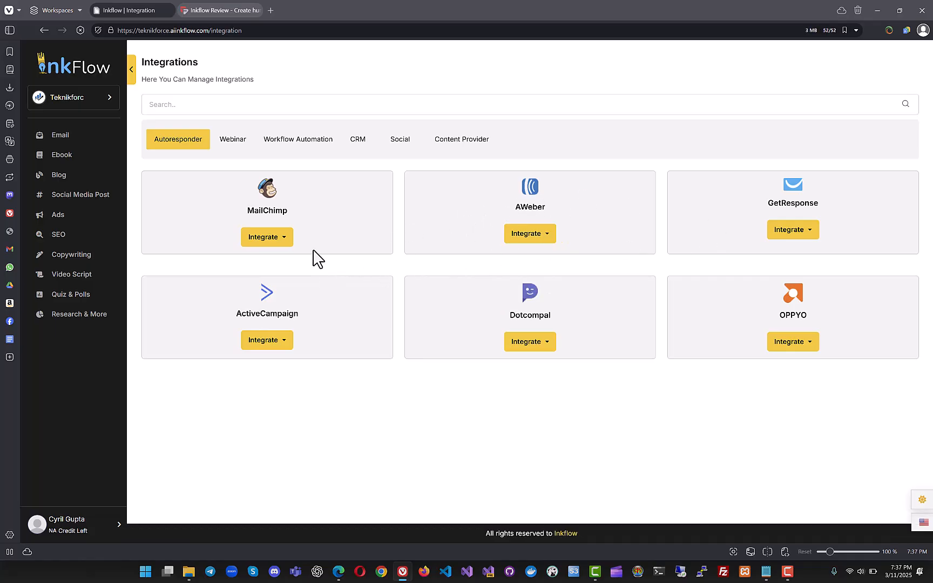
click(229, 147)
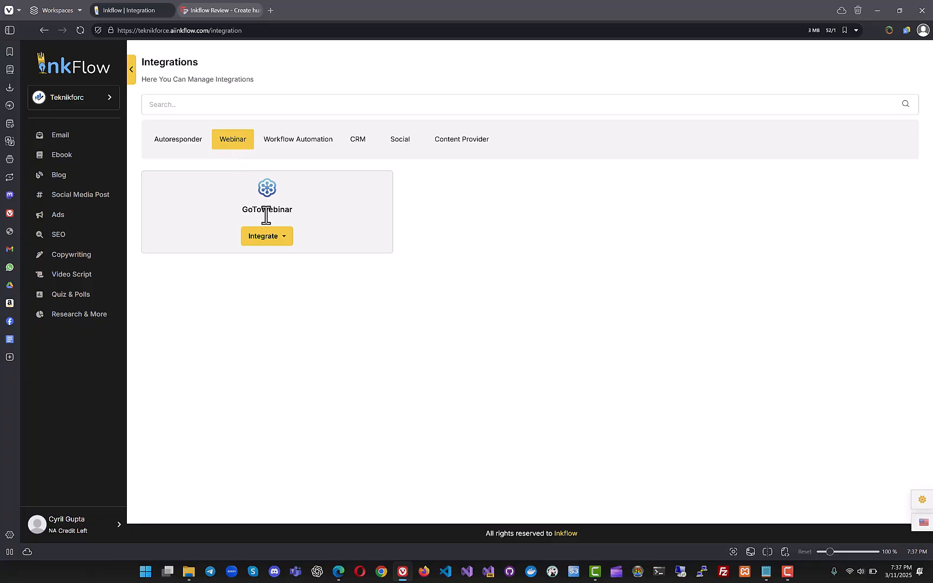
click(305, 151)
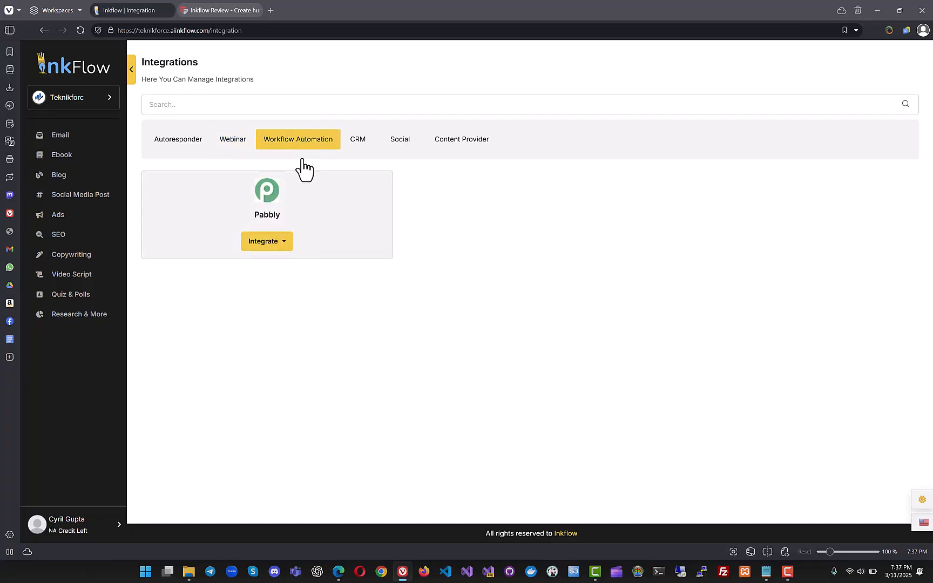
click(357, 140)
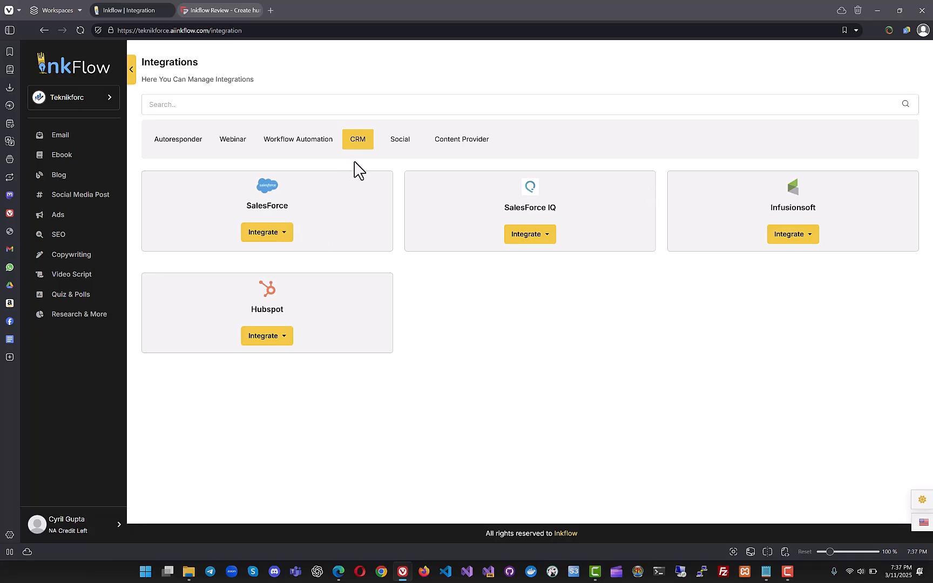
Step: Review the social integration forms for X.com, LinkedIn, Tumblr, Reddit, Blogger and WordPress without entering credentials
click(391, 146)
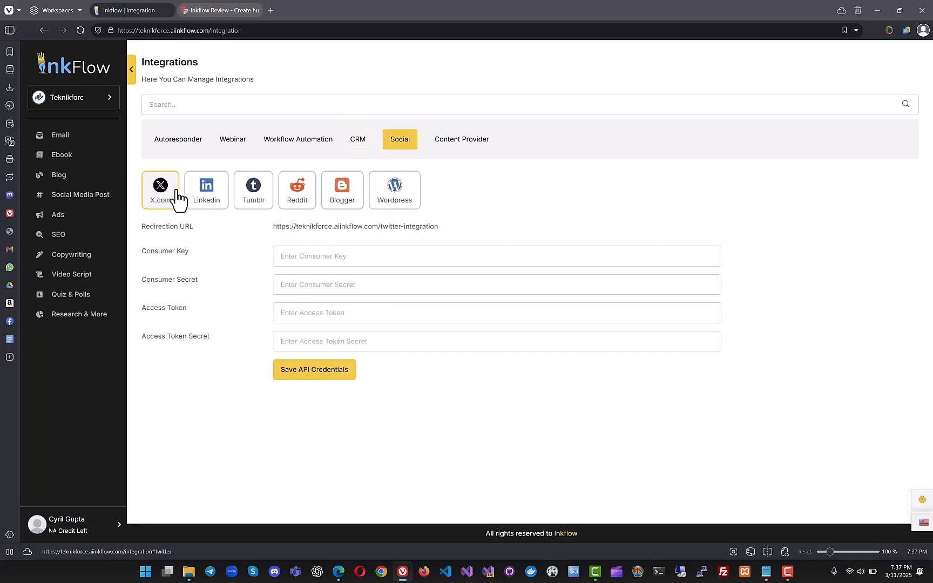
click(195, 206)
click(245, 202)
click(292, 201)
click(350, 198)
click(403, 211)
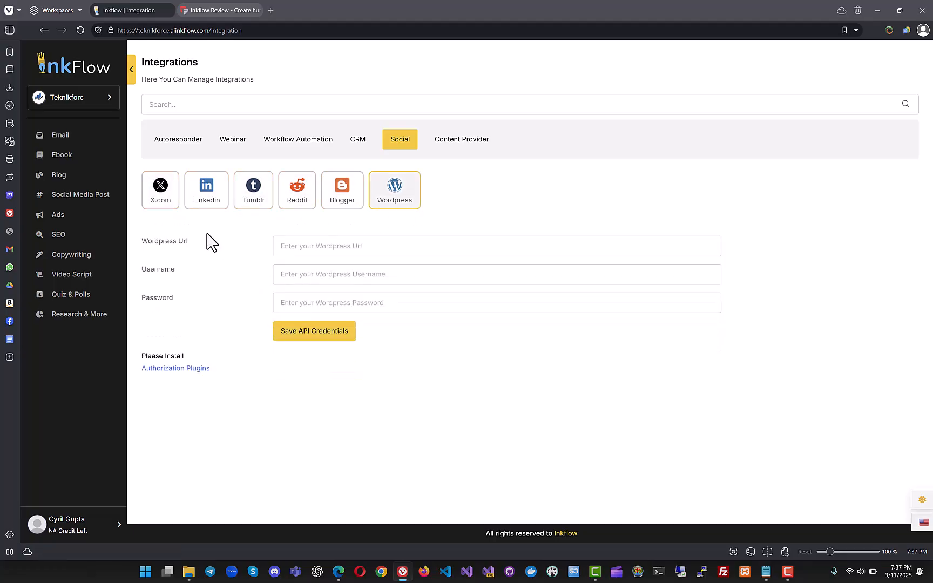
click(169, 204)
click(396, 210)
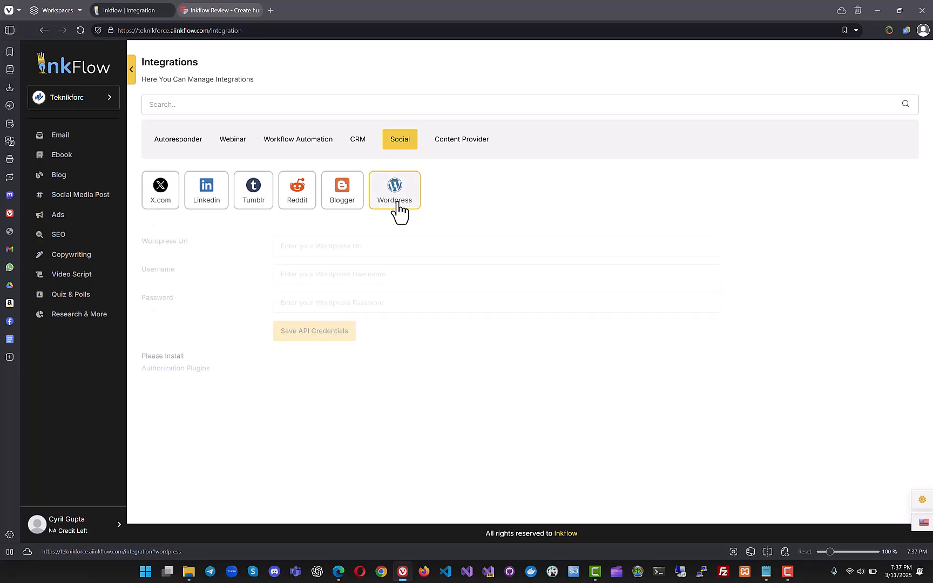
click(349, 204)
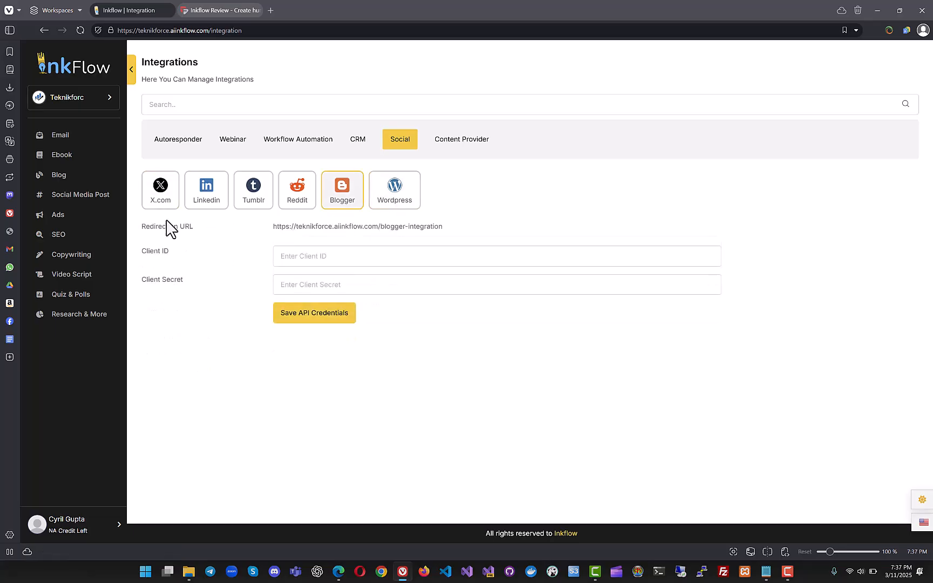
click(153, 200)
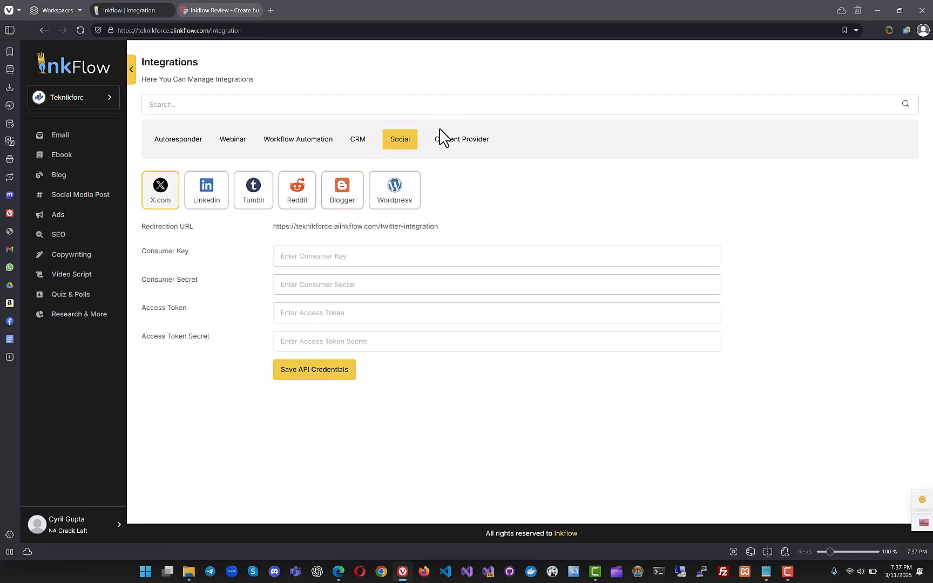
Step: Look at the content provider integrations, covering the Inkflow Credit Plan and the OpenAI API key form
click(440, 143)
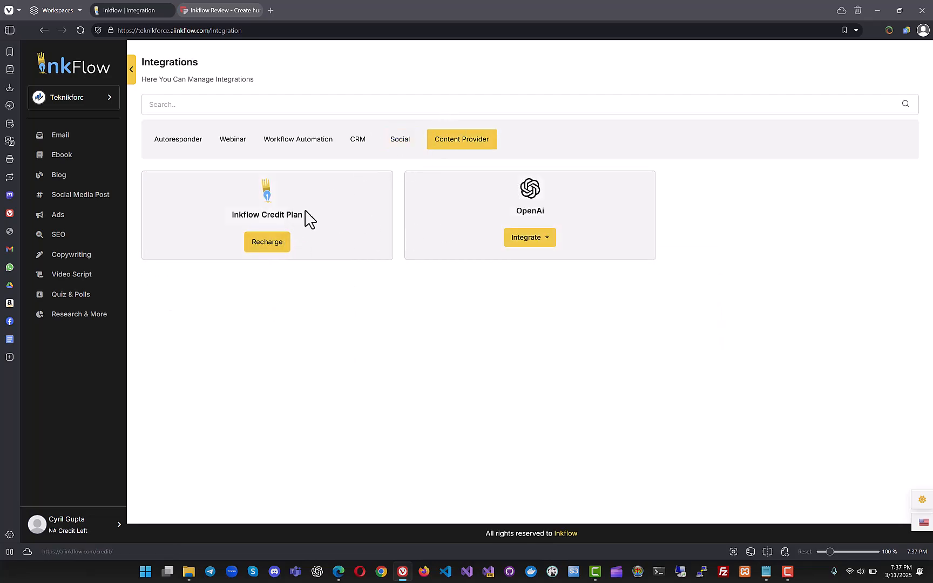
drag(257, 219, 301, 236)
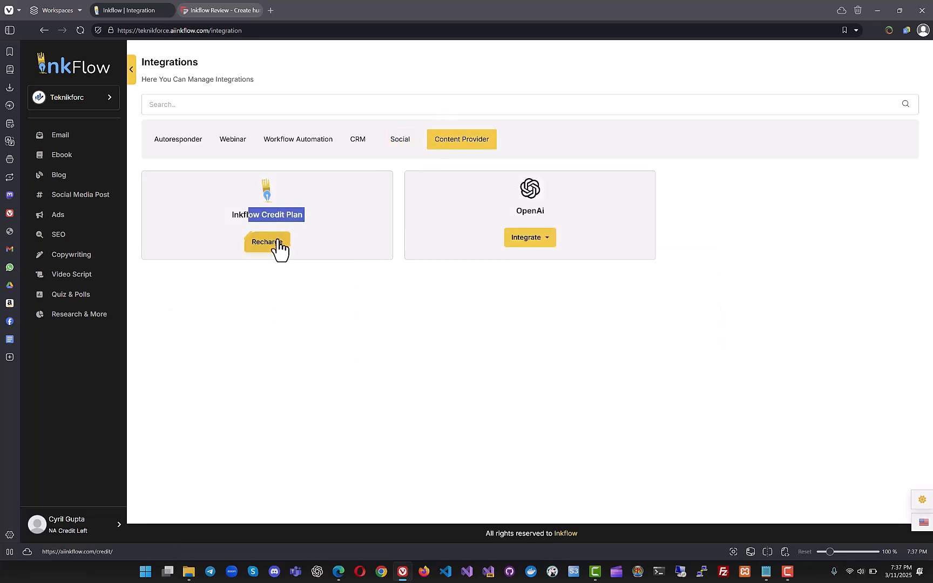
click(522, 241)
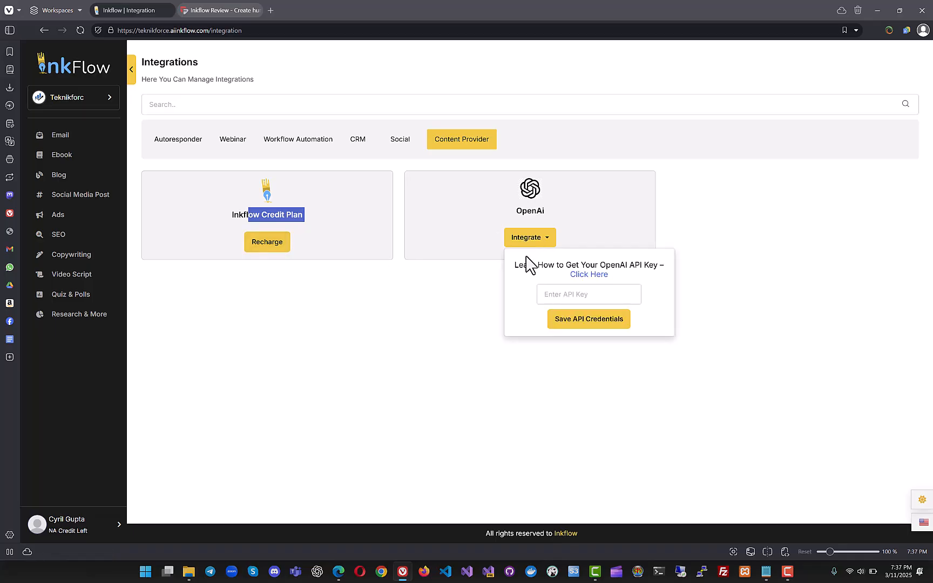
click(582, 302)
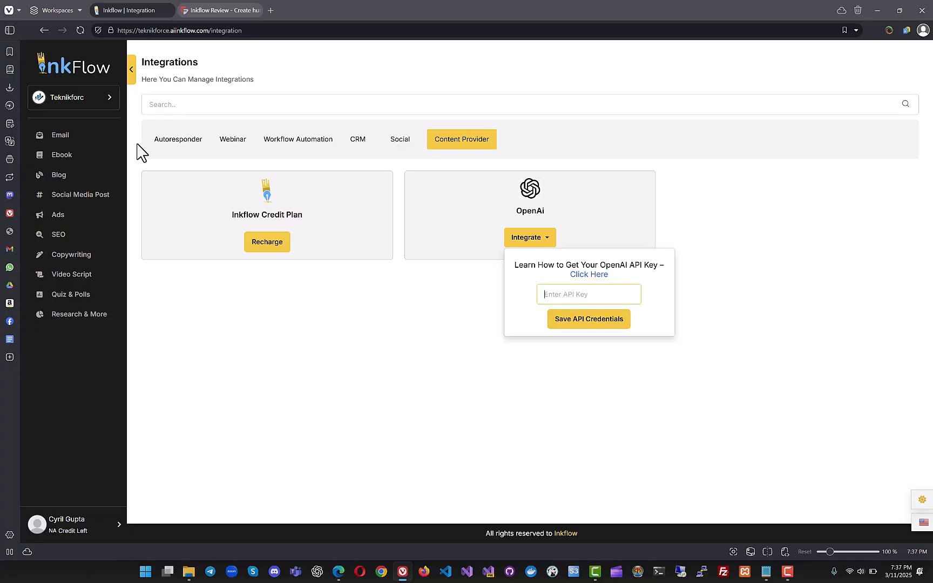
Step: Create a new ebook, keep Lead Magnet eBook as its type and check the hint for the reference URL or keyword
click(88, 156)
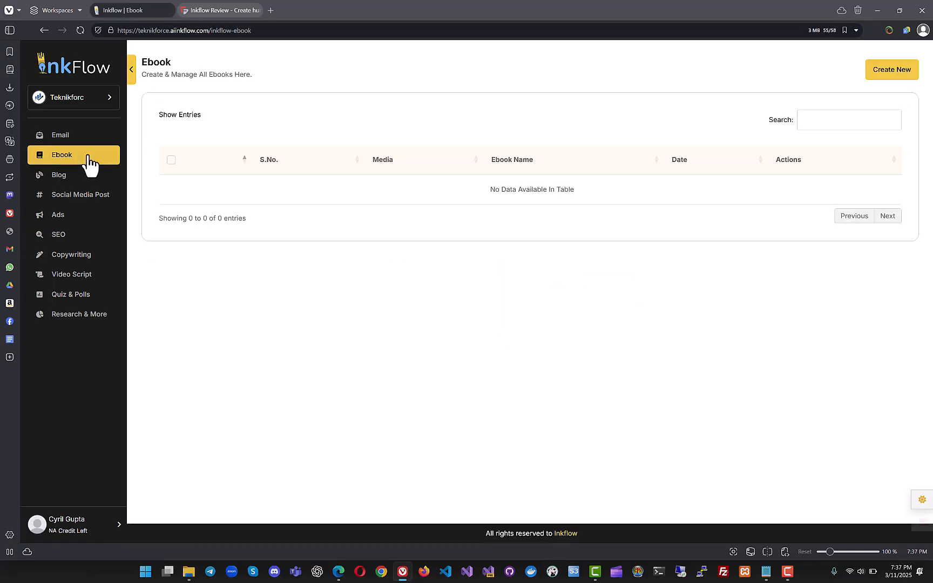
click(890, 75)
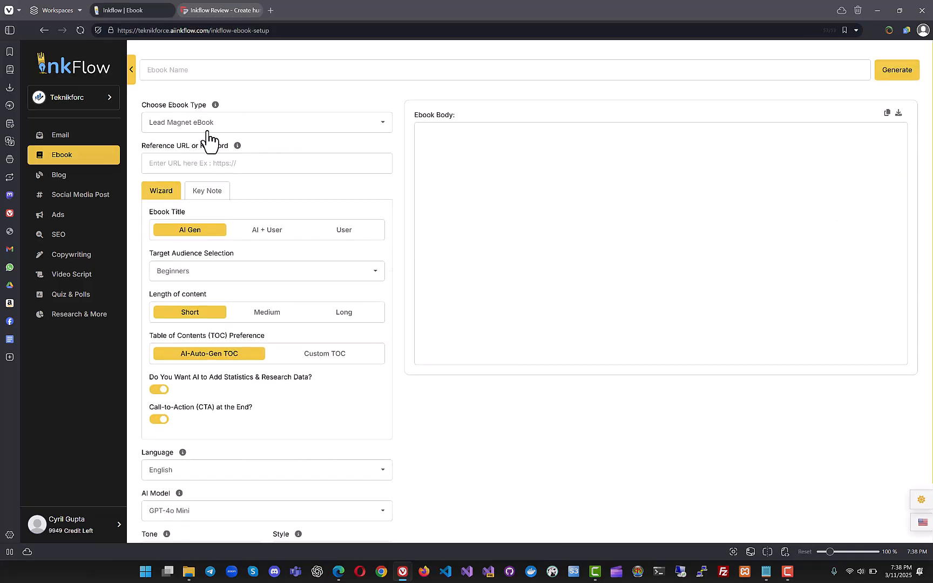
click(208, 128)
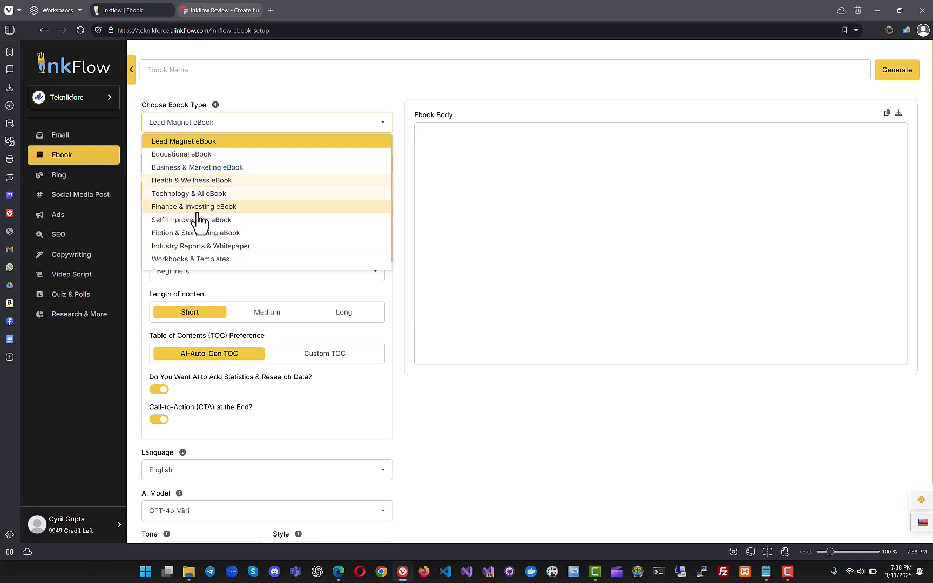
click(208, 142)
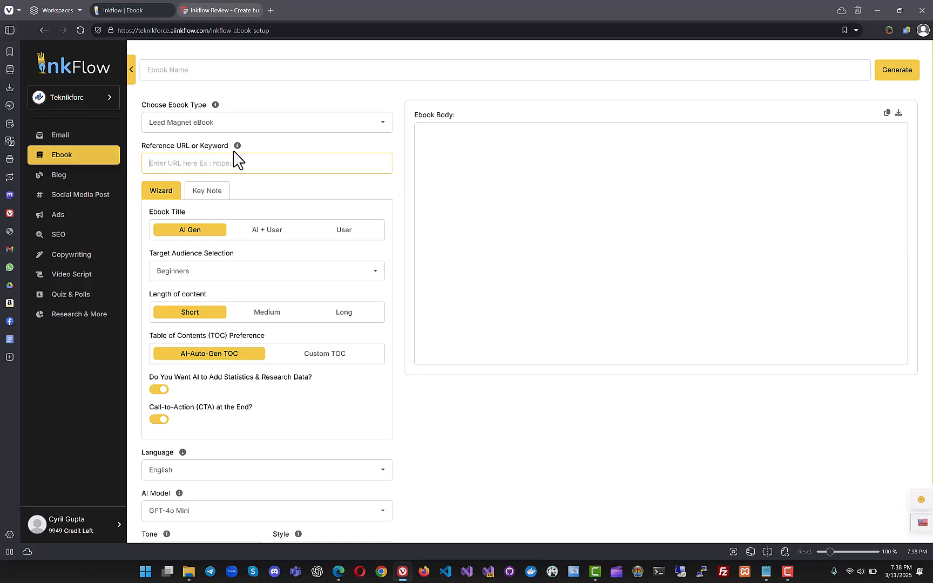
click(237, 147)
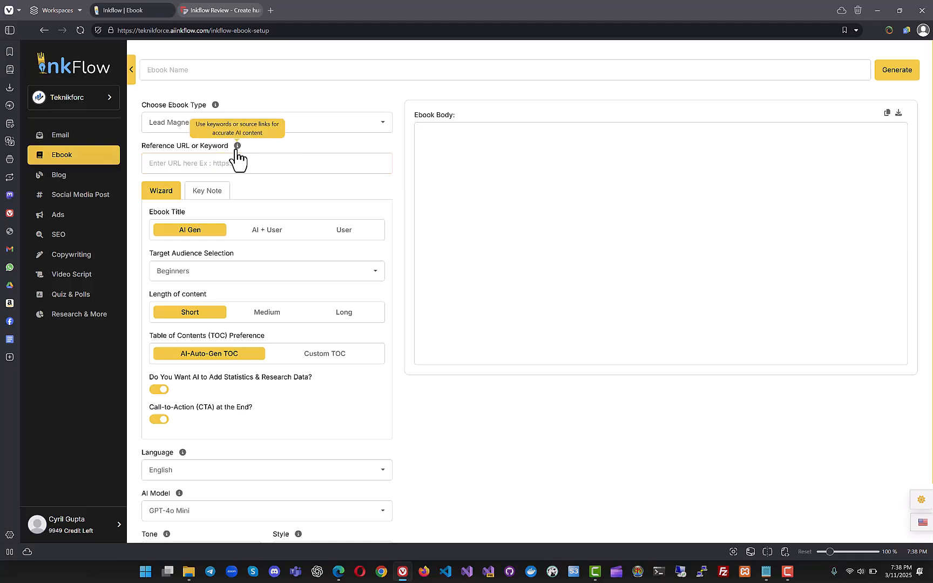
Step: Switch the ebook title to user-defined and enter "Growing Tomatoes at Home"
scroll(208, 198, down, 1)
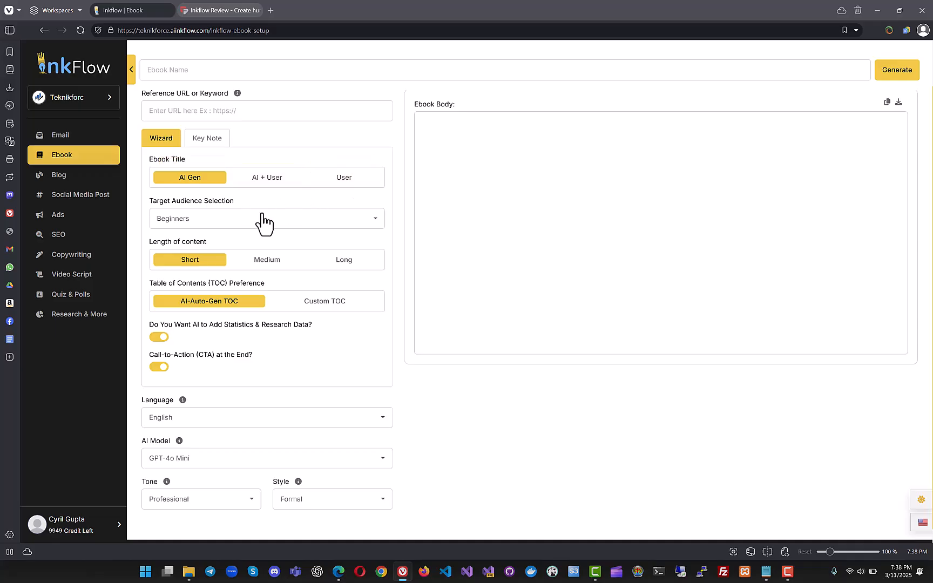
click(346, 179)
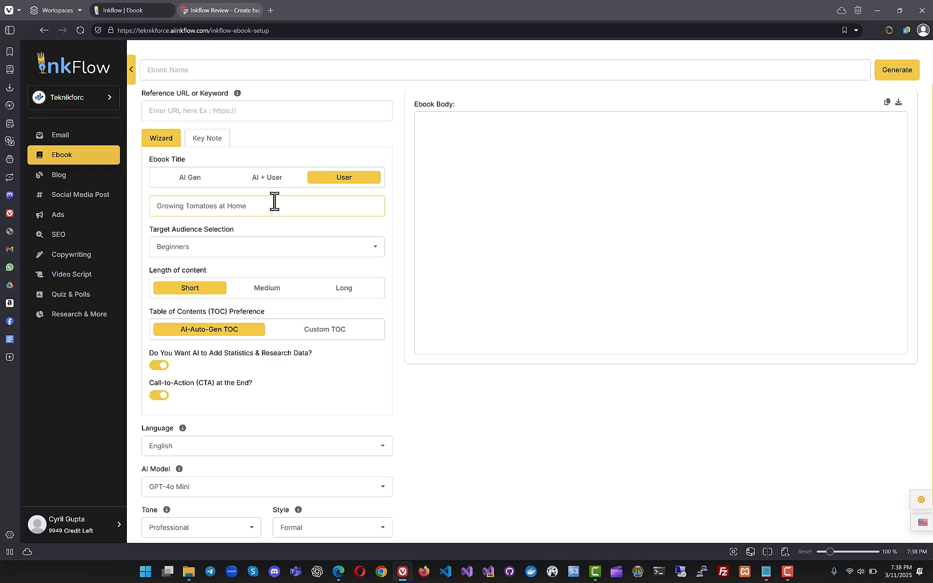
scroll(209, 261, down, 1)
scroll(208, 260, down, 1)
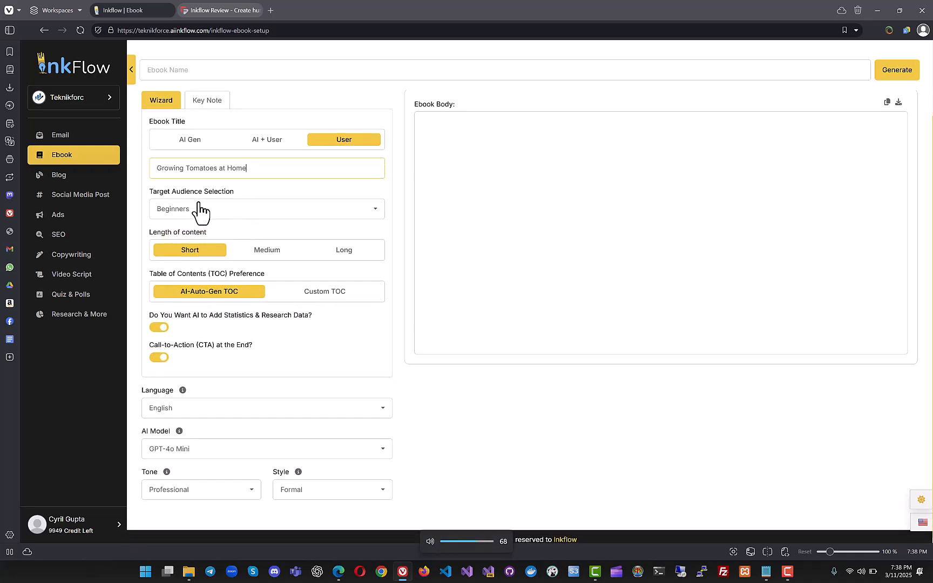
Step: Keep Beginners as the target audience and set the ebook's content length to Long
click(220, 213)
click(221, 214)
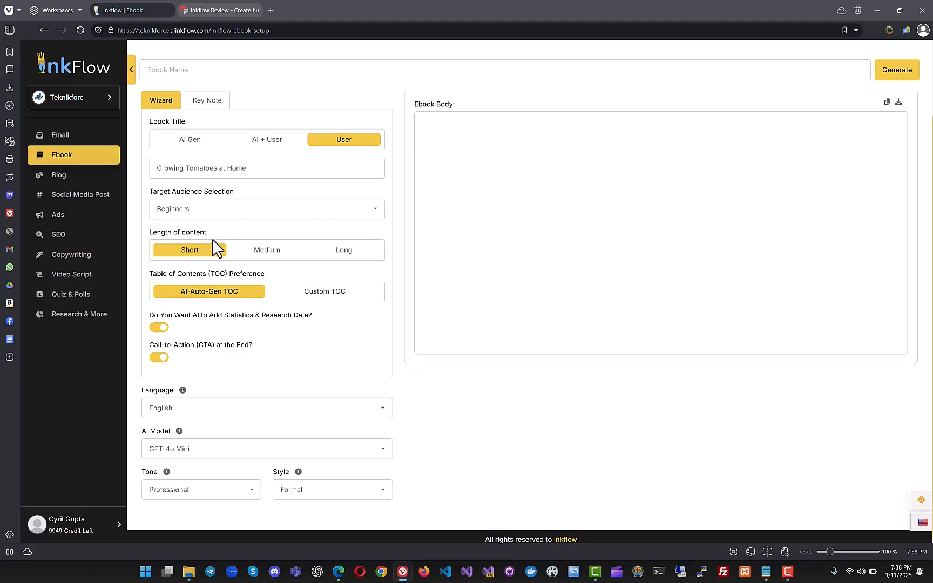
scroll(216, 246, down, 1)
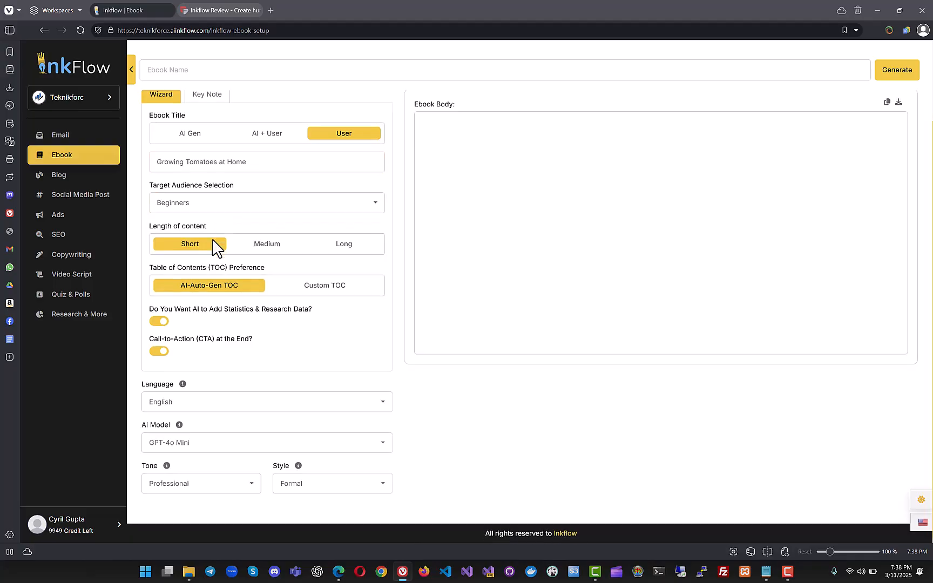
click(345, 254)
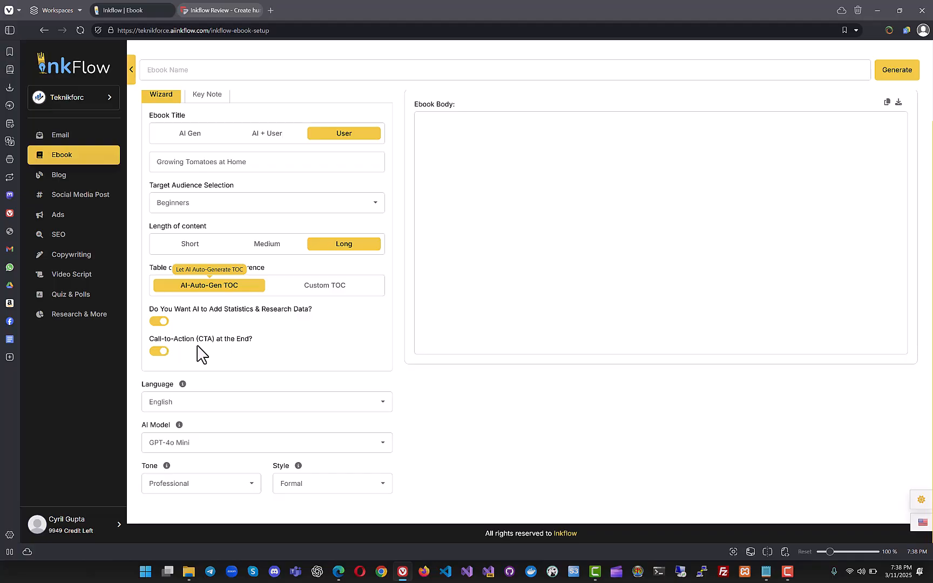
Step: Check the ebook's language and AI model options, keeping English and GPT-4o Mini
scroll(179, 423, up, 1)
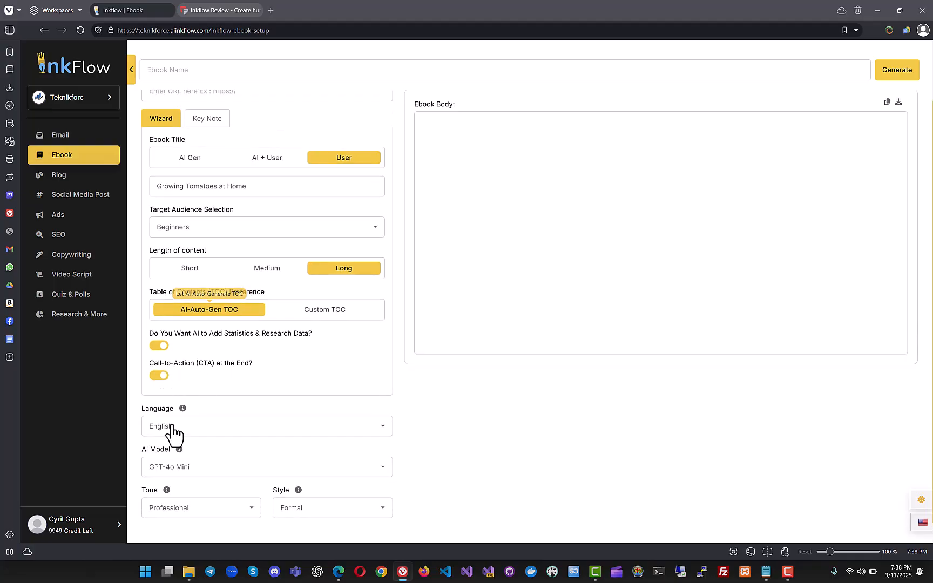
click(174, 432)
click(173, 428)
click(174, 468)
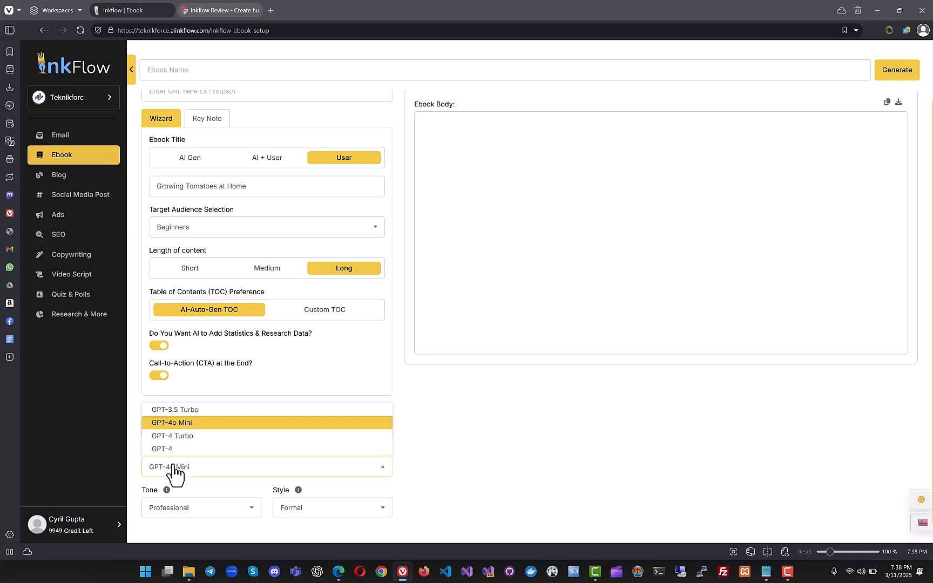
click(173, 468)
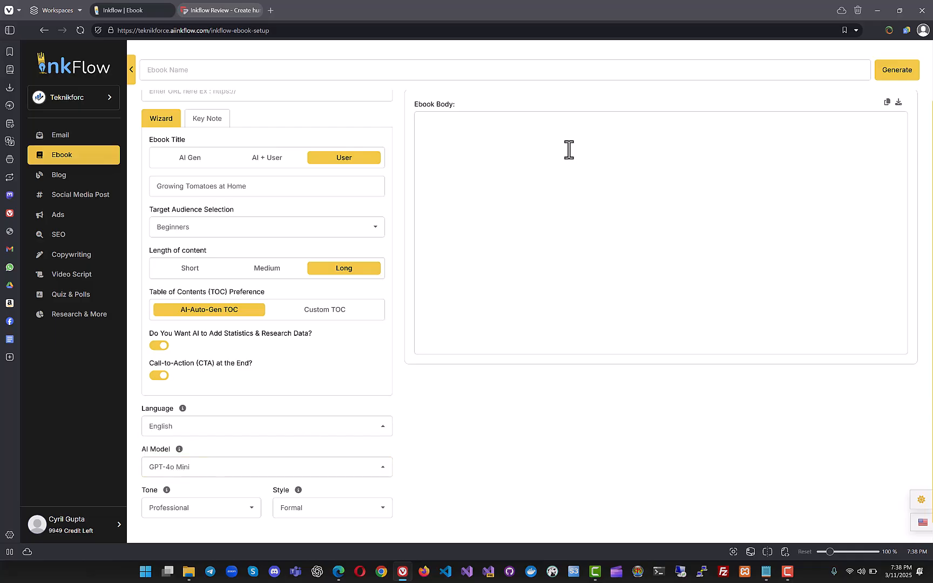
Step: Name the ebook "Tomatoes guide" and try to generate it without a reference URL
click(891, 72)
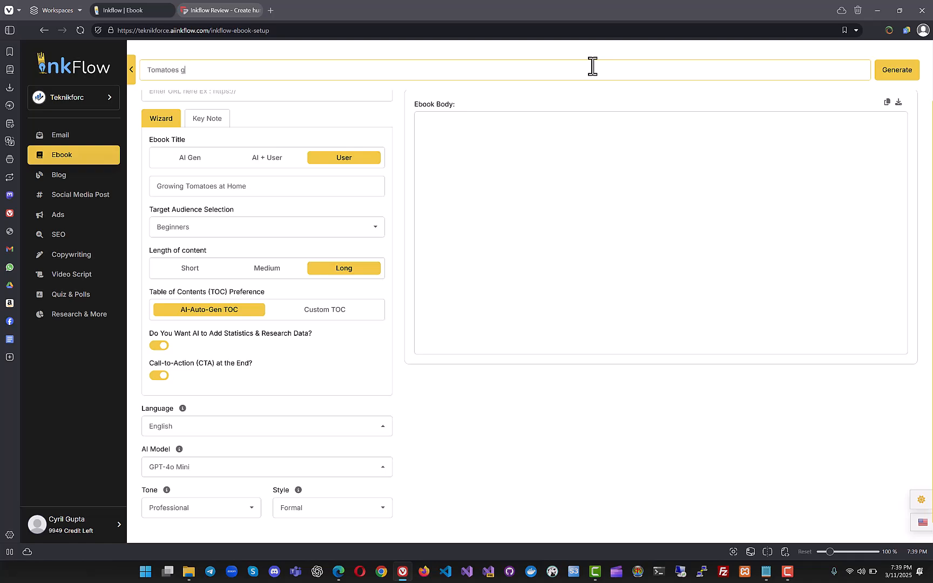
click(895, 70)
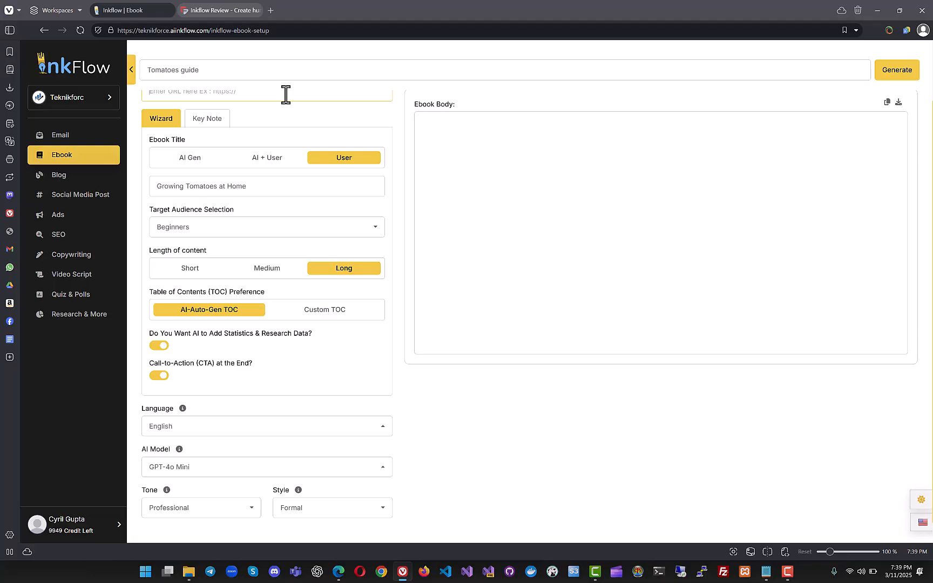
Step: Search Google for "growing tomatoes" in a new browser tab to find a reference page for the ebook
click(271, 11)
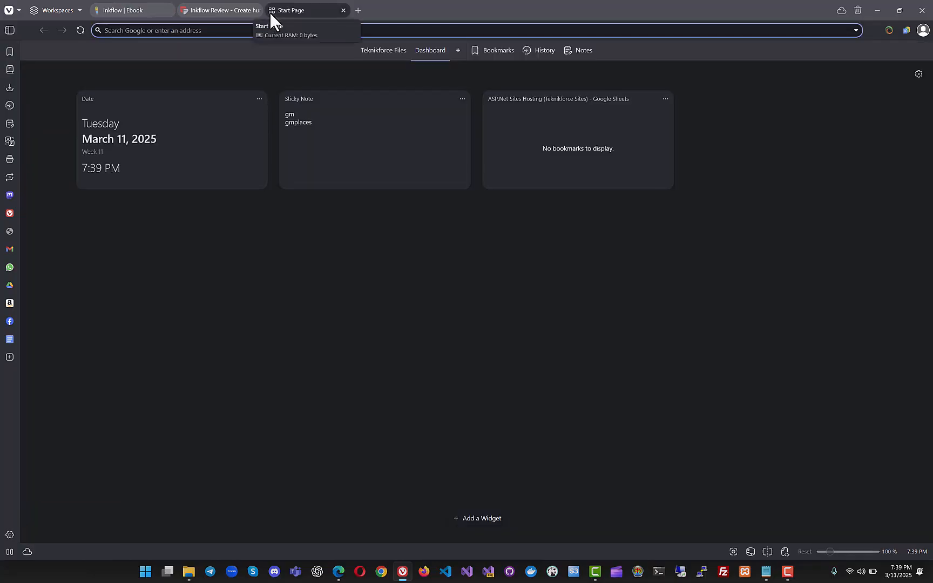
text(gorw)
key(BackSpace)
key(BackSpace)
key(BackSpace)
text(rowign)
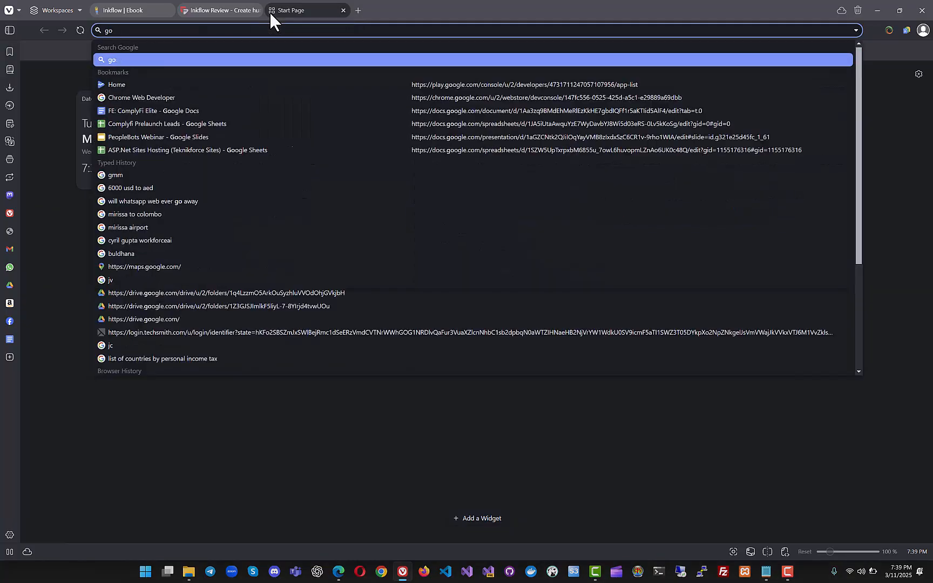
key(BackSpace)
key(BackSpace)
text(ng tomo)
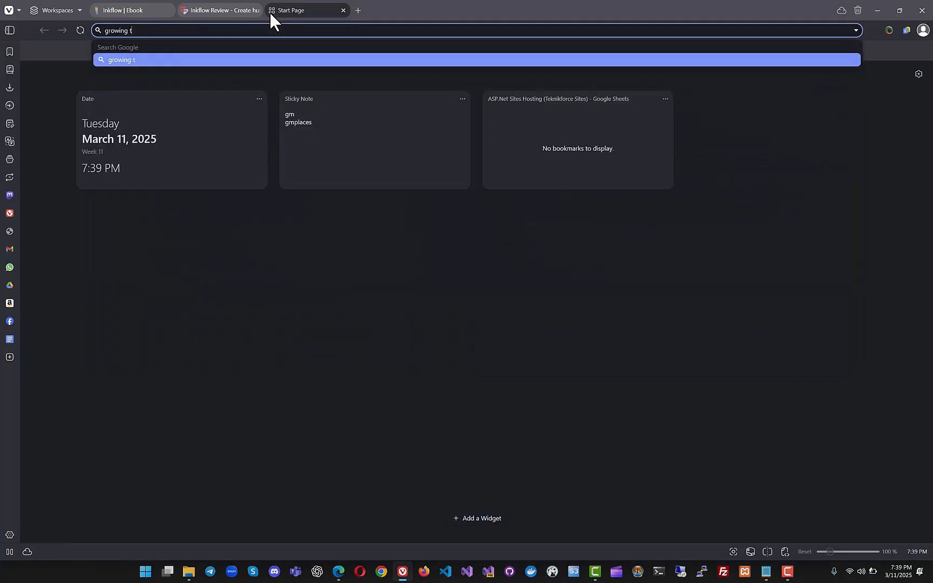
text(oes)
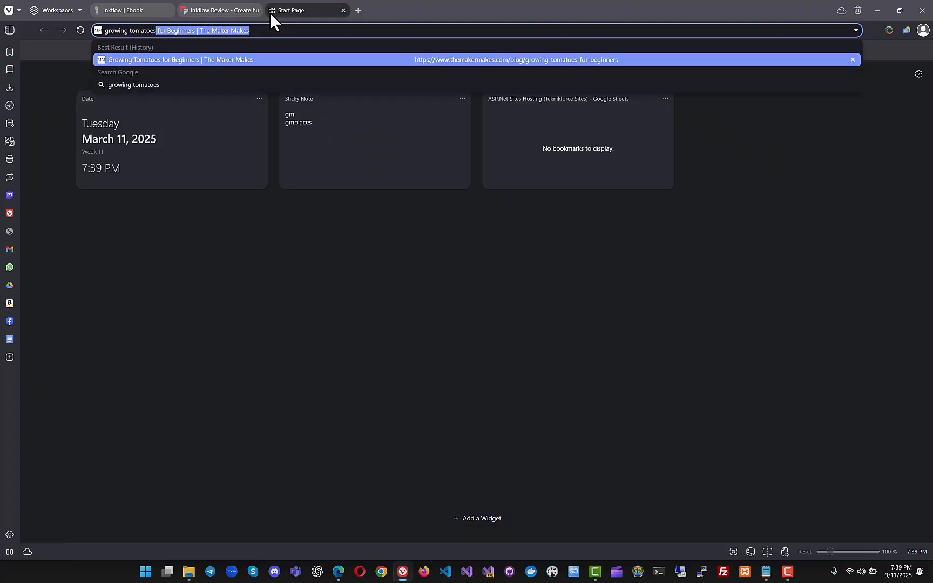
key(Return)
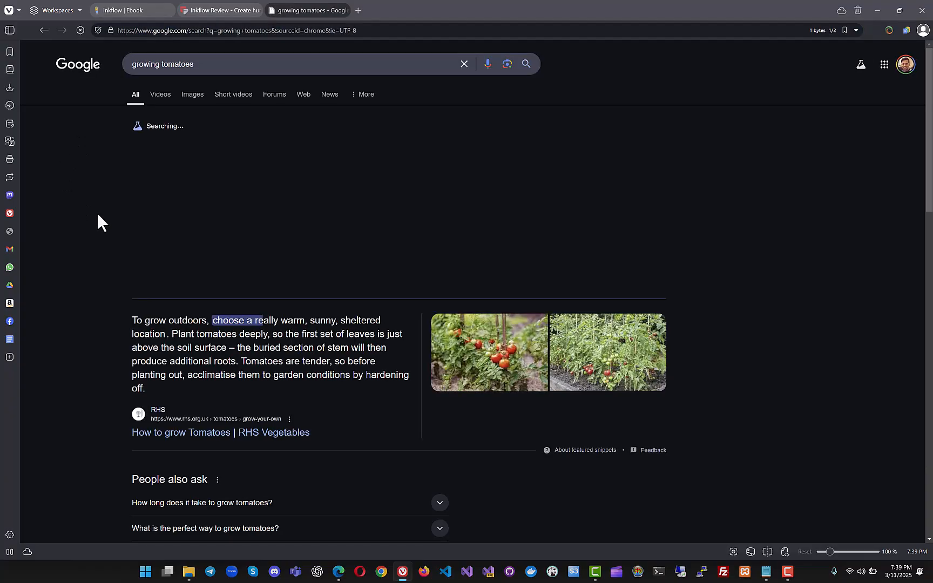
Step: Open the RHS "How to grow Tomatoes" search result and copy its page URL up to "grow-your-own"
scroll(101, 211, down, 3)
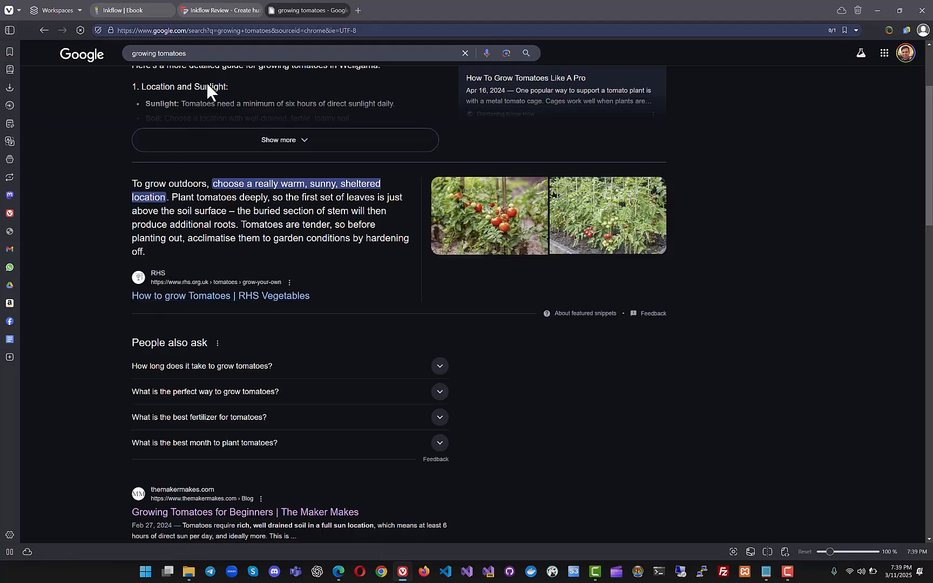
click(197, 269)
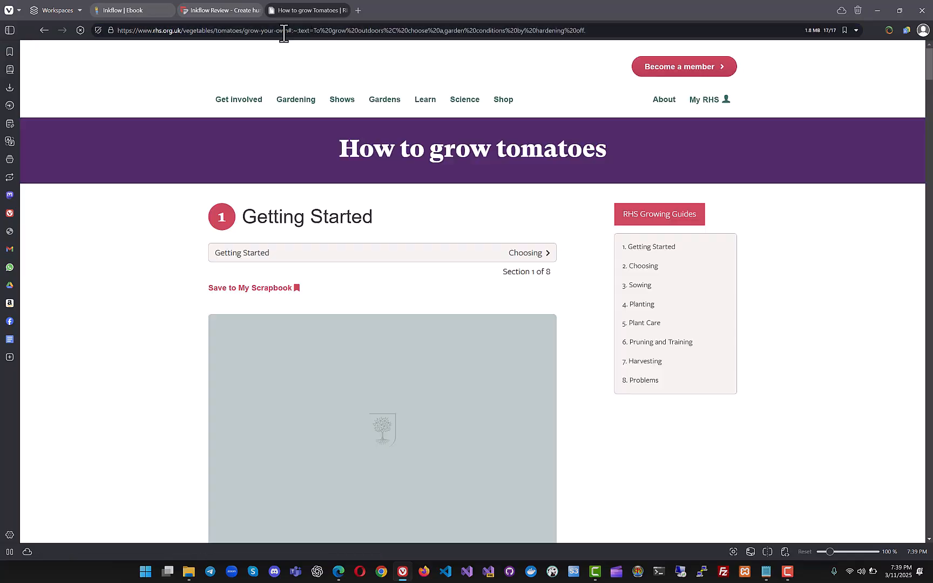
drag(290, 31, 63, 10)
key(ctrl+c)
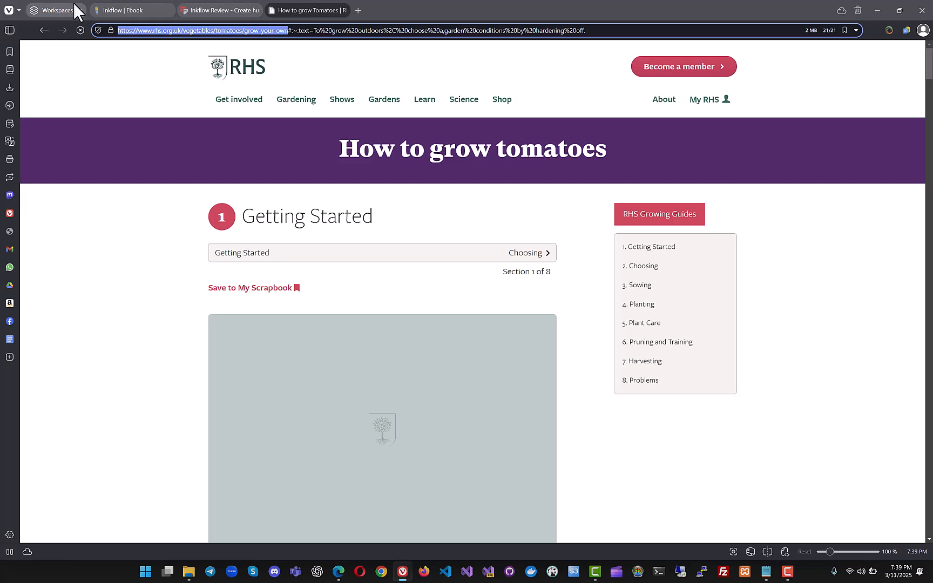
click(219, 10)
click(136, 10)
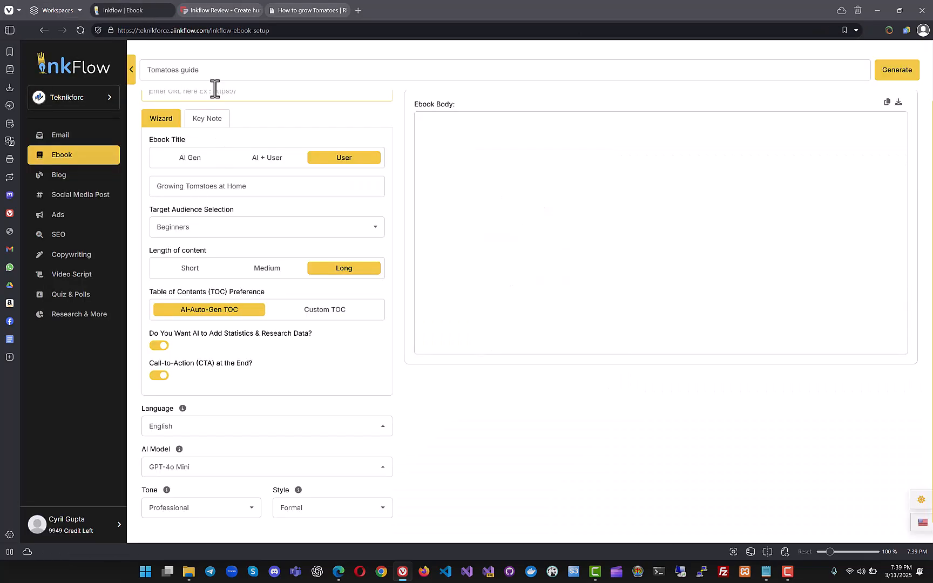
key(ctrl+v)
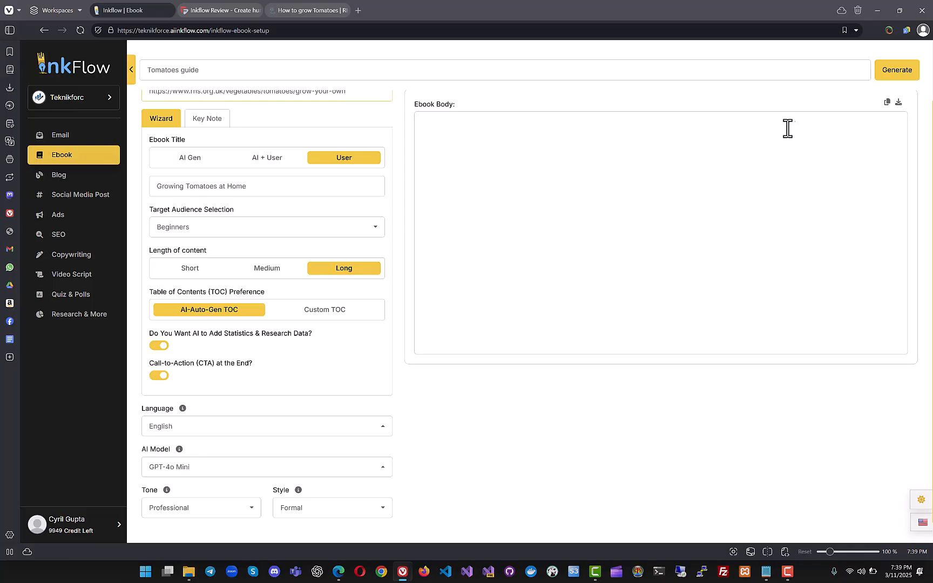
click(908, 81)
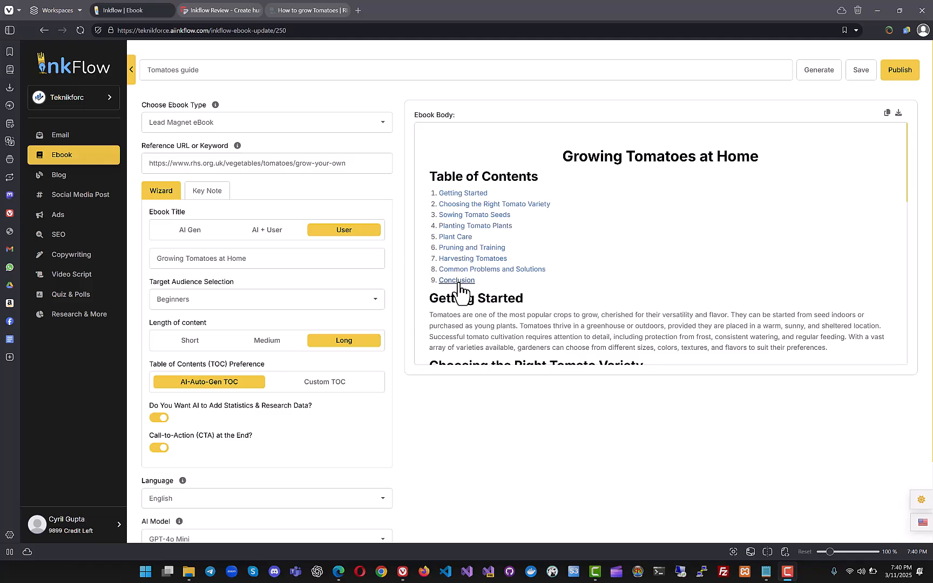
Step: Read through the generated "Growing Tomatoes at Home" ebook from its table of contents to the conclusion
scroll(492, 286, down, 3)
scroll(498, 247, down, 10)
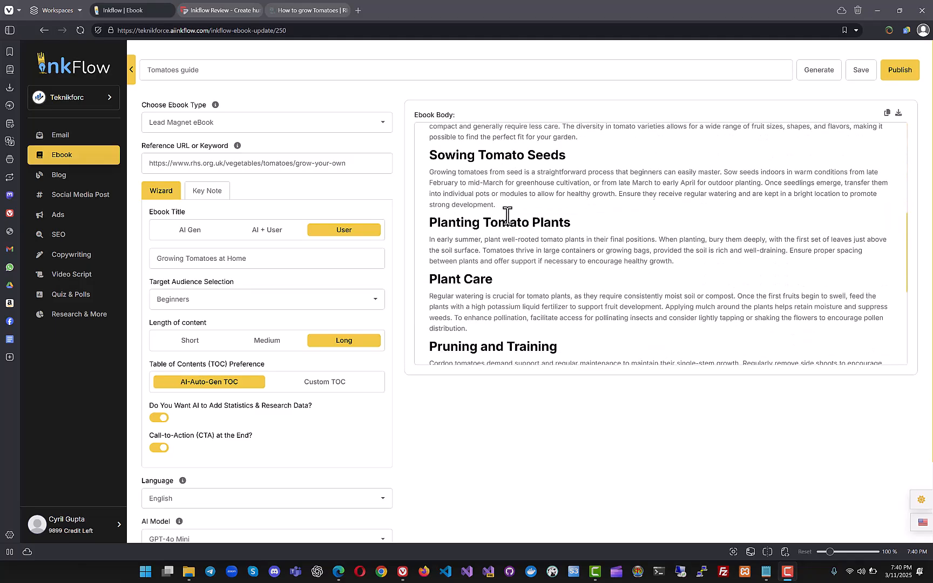
scroll(519, 254, up, 12)
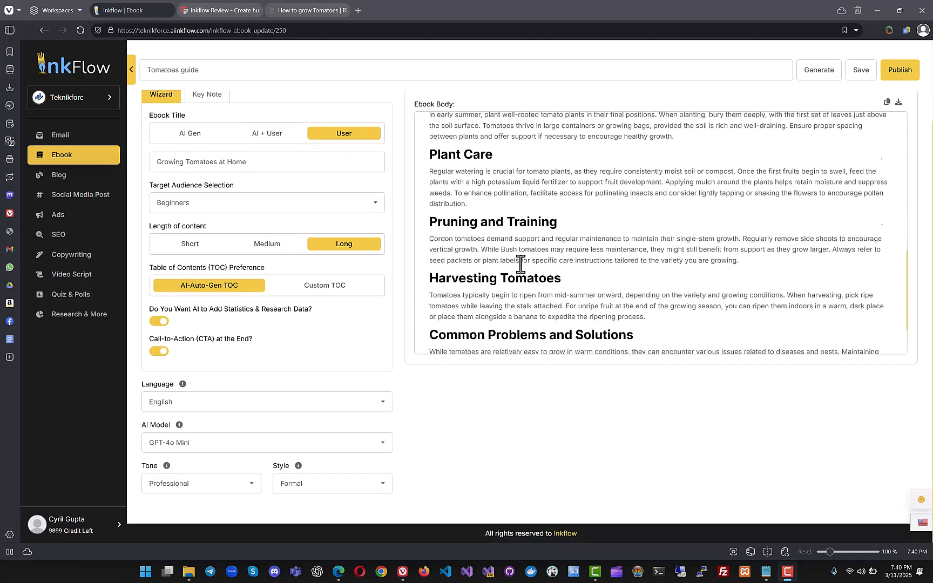
scroll(520, 251, down, 9)
scroll(523, 238, up, 7)
scroll(524, 224, up, 2)
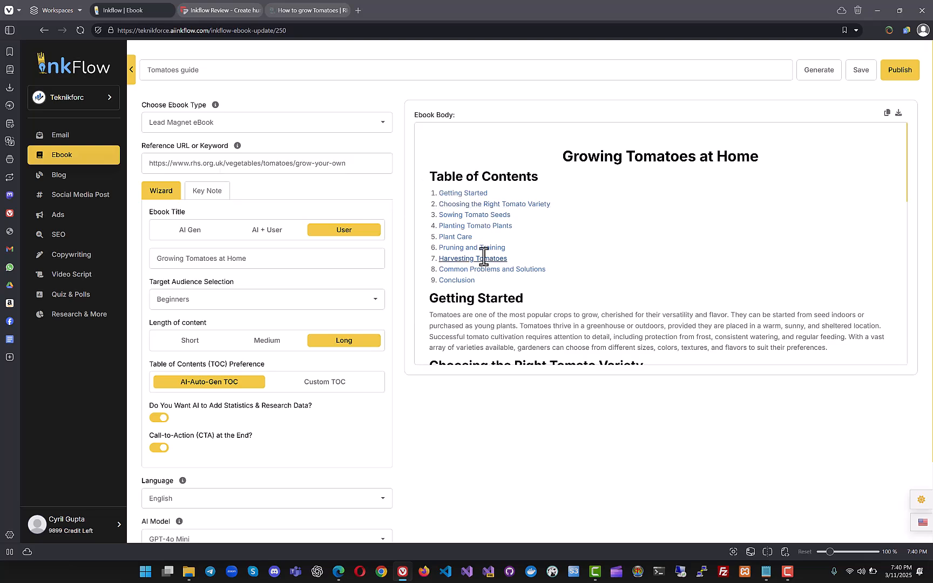
scroll(484, 259, down, 10)
scroll(385, 358, down, 2)
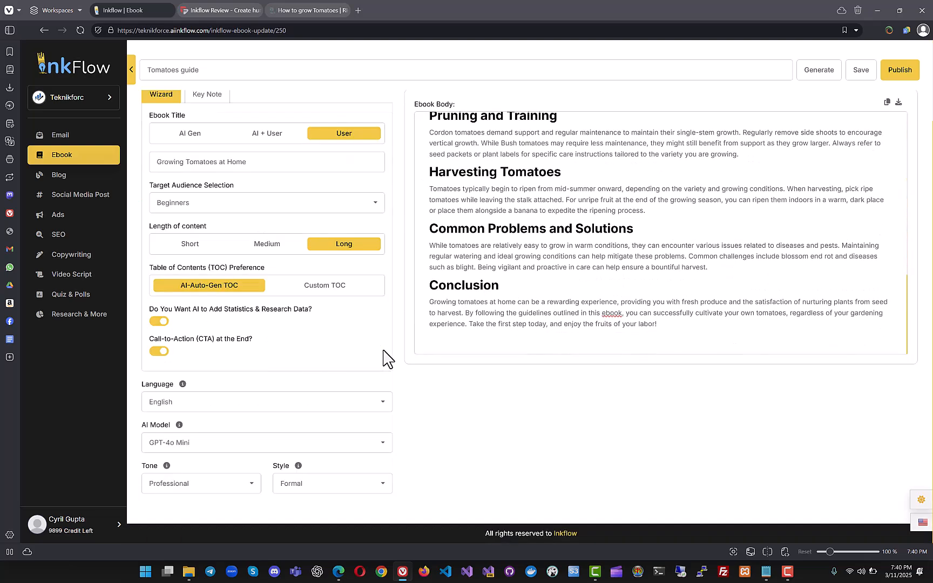
scroll(364, 448, up, 2)
scroll(523, 319, up, 10)
scroll(525, 312, up, 1)
Step: Download the generated "Growing Tomatoes at Home" ebook as a PDF
double_click(492, 271)
click(766, 204)
click(898, 113)
click(858, 141)
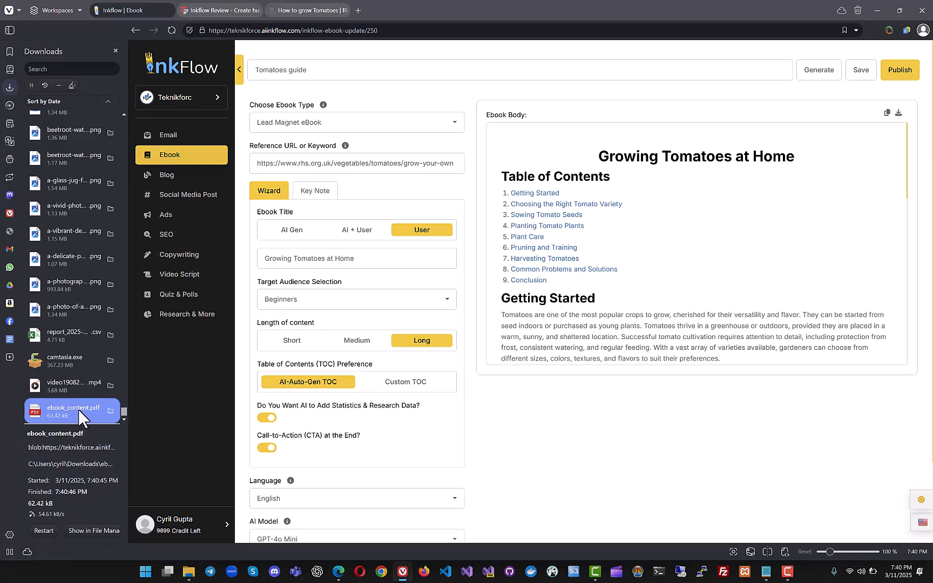
Step: Open the downloaded ebook_content.pdf, review its pages from table of contents to conclusion, and close it
double_click(77, 409)
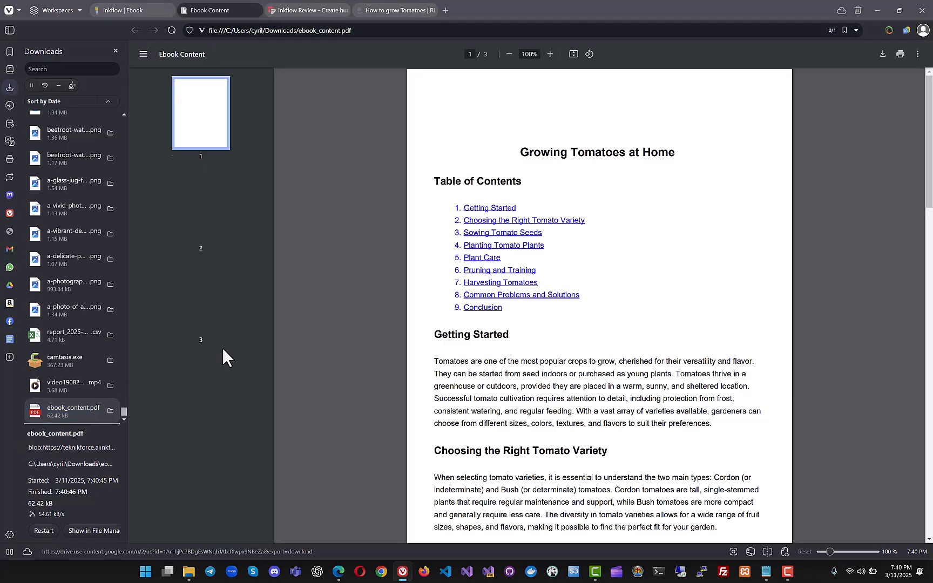
scroll(282, 367, down, 20)
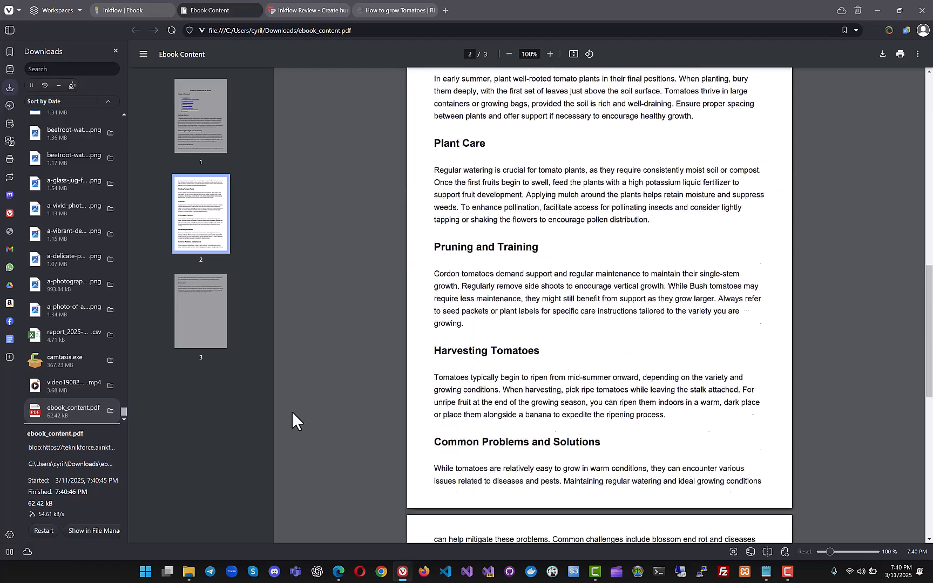
scroll(292, 411, up, 20)
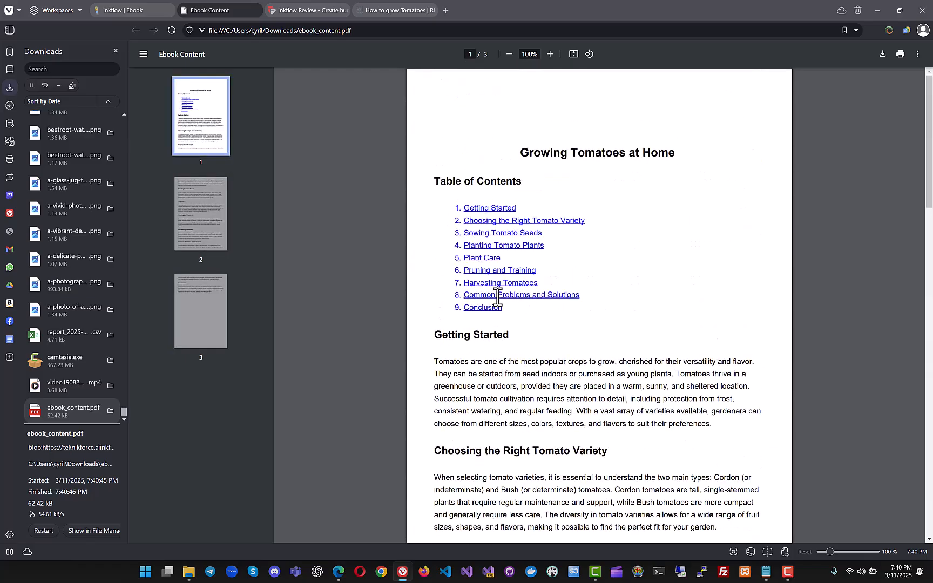
scroll(486, 345, down, 14)
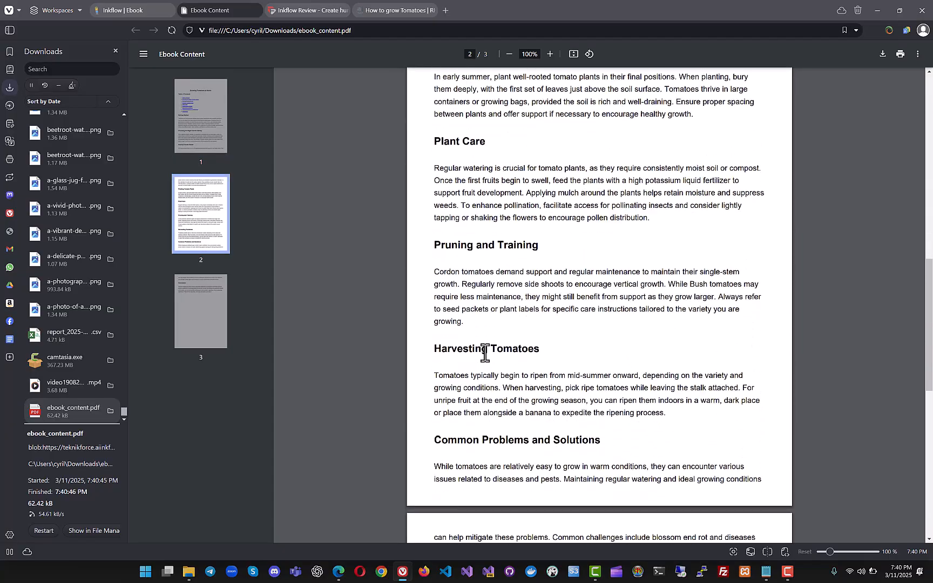
scroll(486, 345, up, 12)
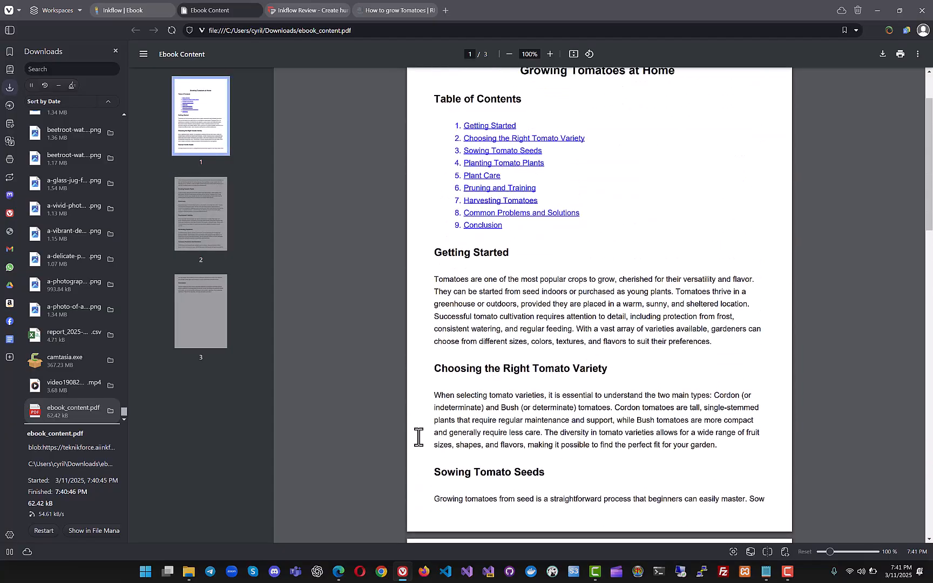
scroll(406, 445, down, 20)
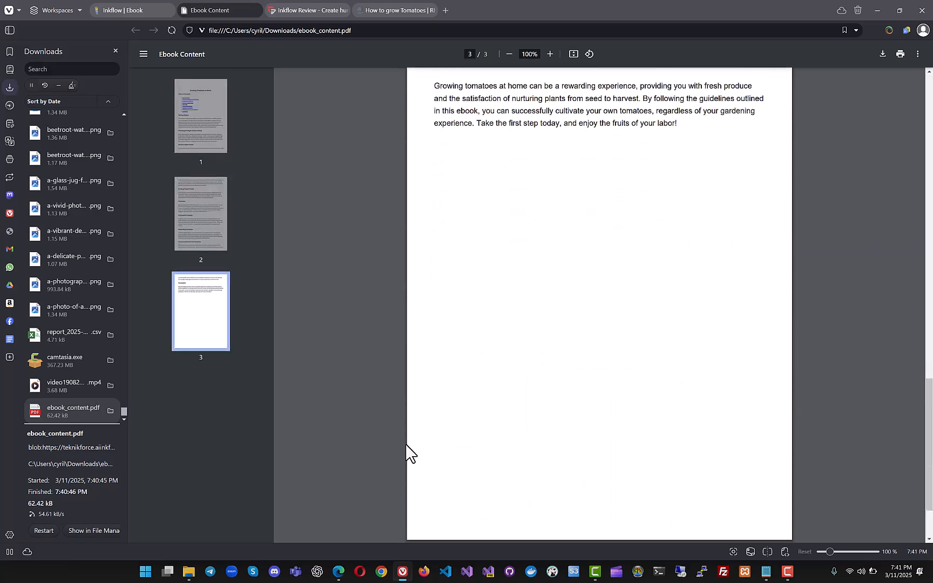
scroll(408, 452, up, 20)
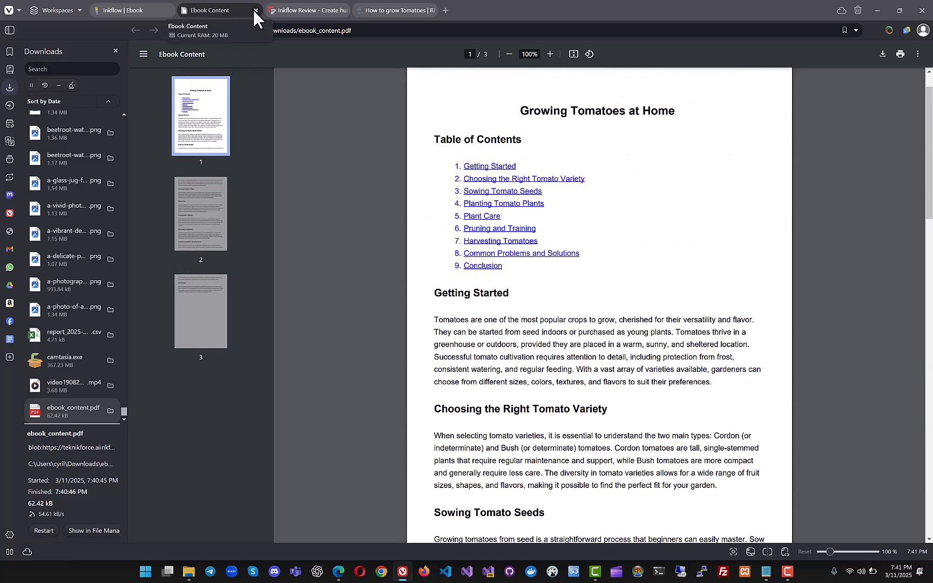
click(253, 10)
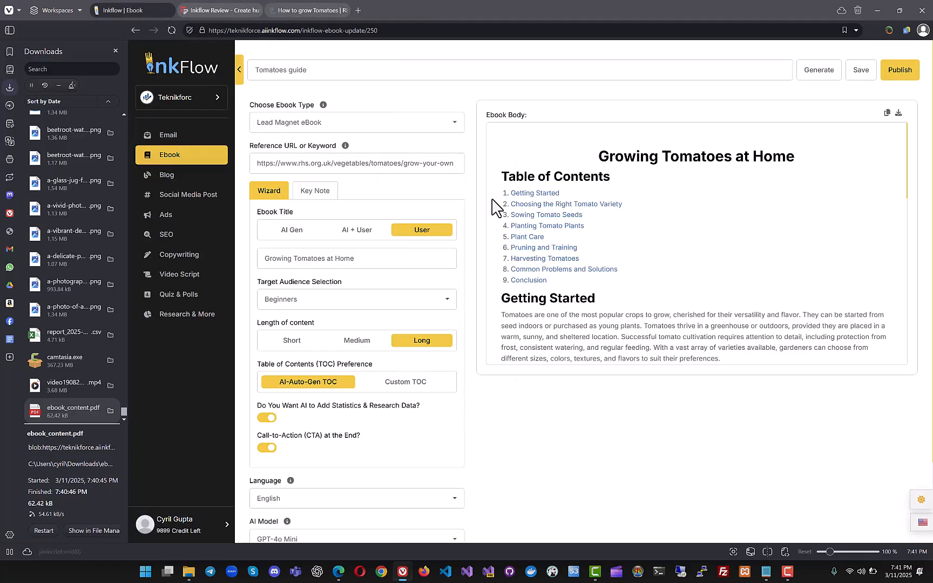
click(197, 177)
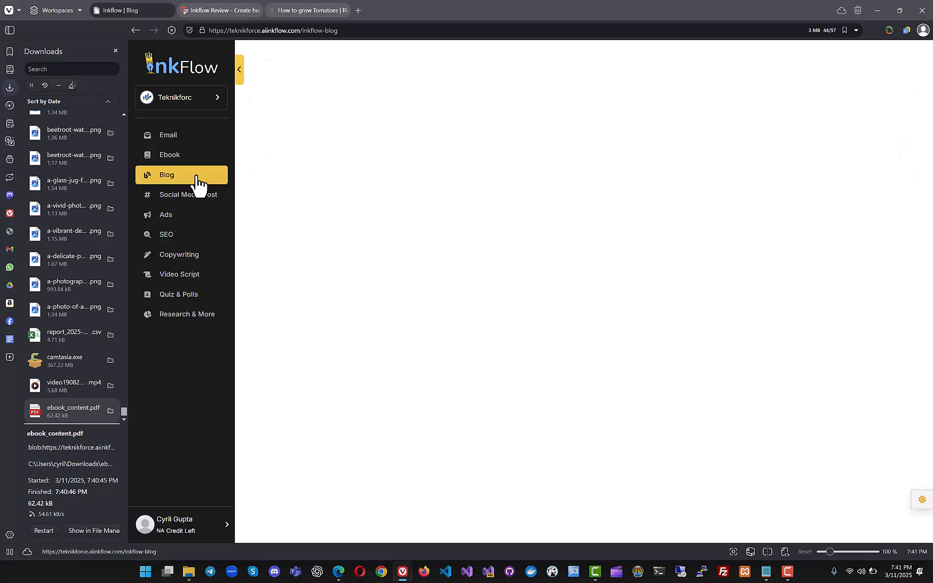
click(873, 71)
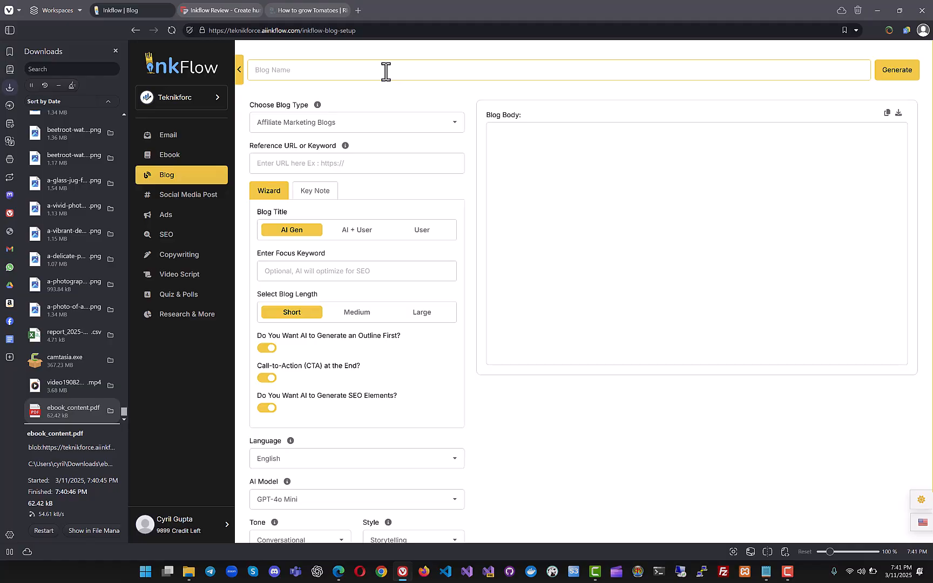
click(345, 126)
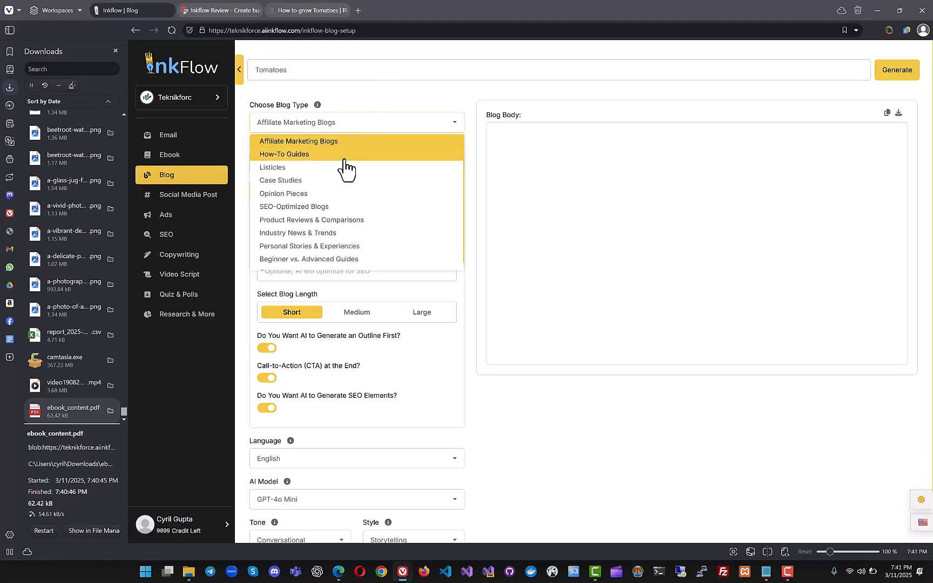
click(310, 156)
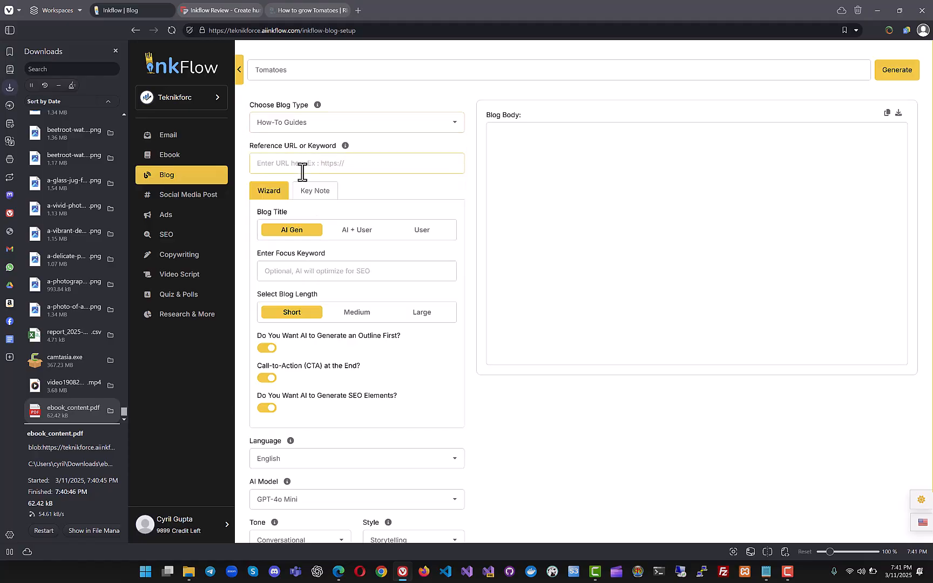
key(ctrl+v)
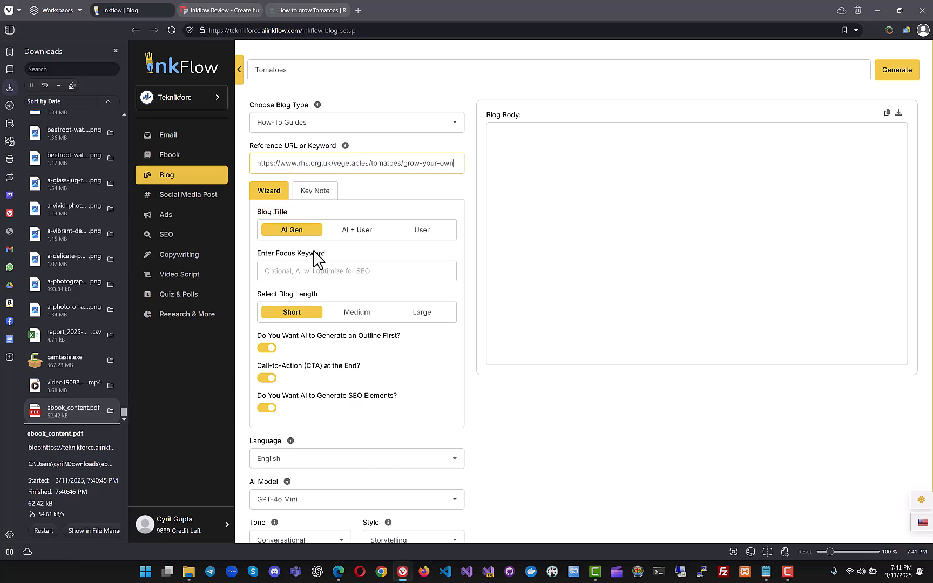
Step: Set the blog title to AI + User with "growing tomatoes in your kitchen garden", focus keyword "grow tomatoes at home", and length Large
click(360, 234)
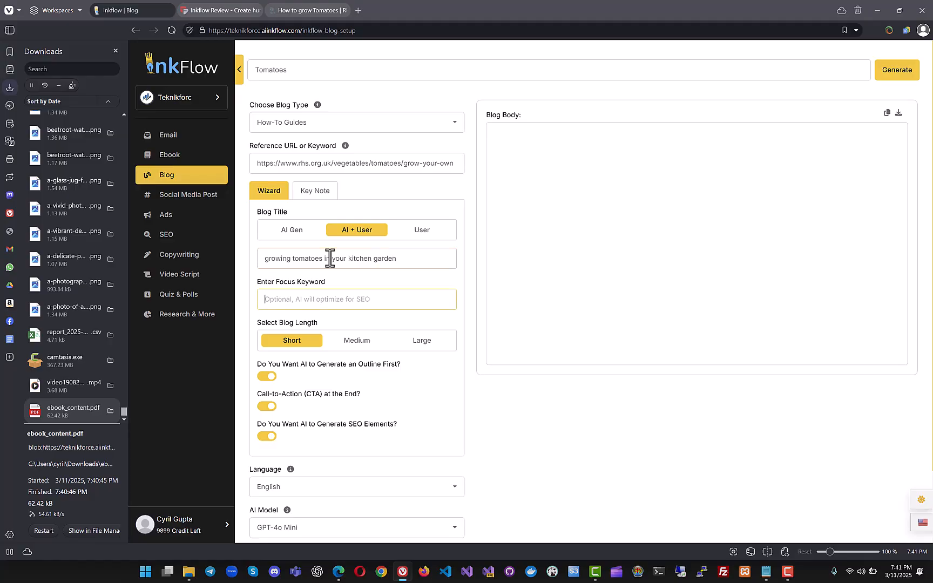
text(grow tomatoes at home)
click(411, 345)
Step: Check the AI model and tone options, keeping GPT-4o Mini and Conversational, and generate the blog
scroll(207, 367, down, 2)
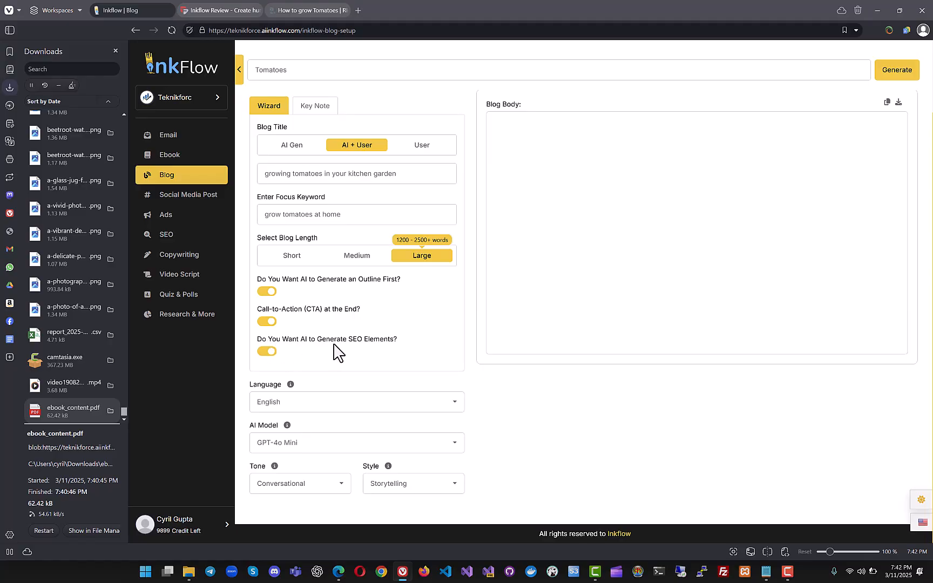
click(324, 449)
click(324, 448)
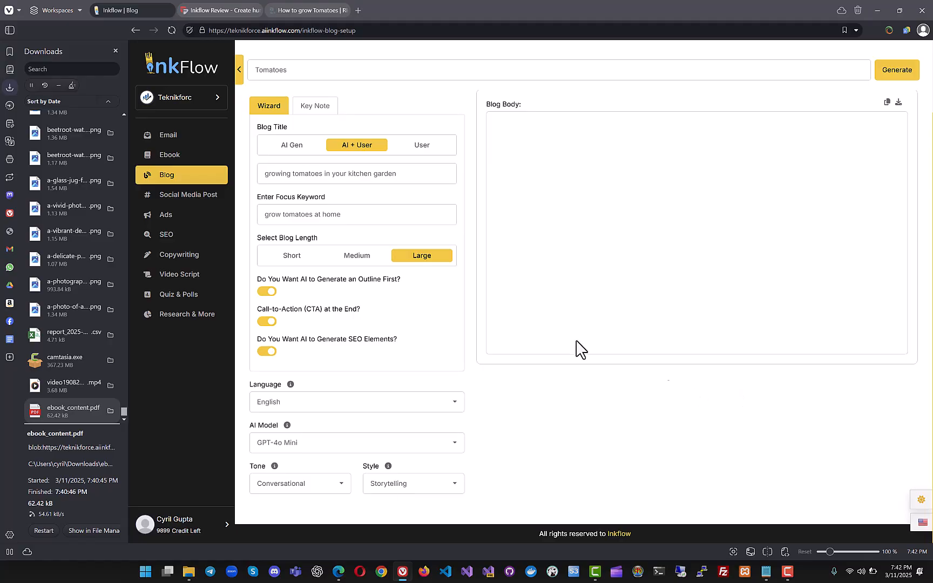
click(321, 486)
click(633, 417)
click(897, 75)
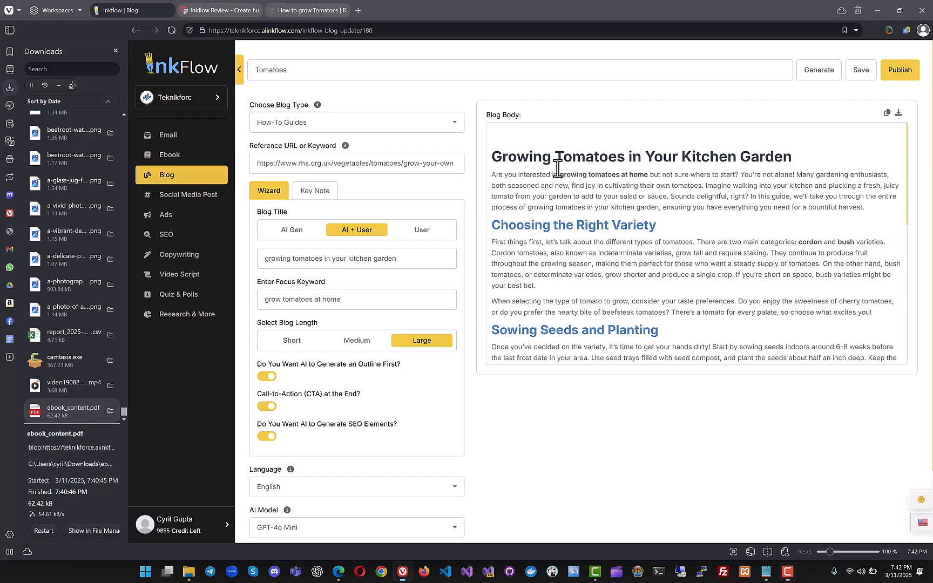
Step: Select part of the blog's introduction, view its rewriting options in the AI Text Generator, and close it without changes
drag(575, 176, 635, 177)
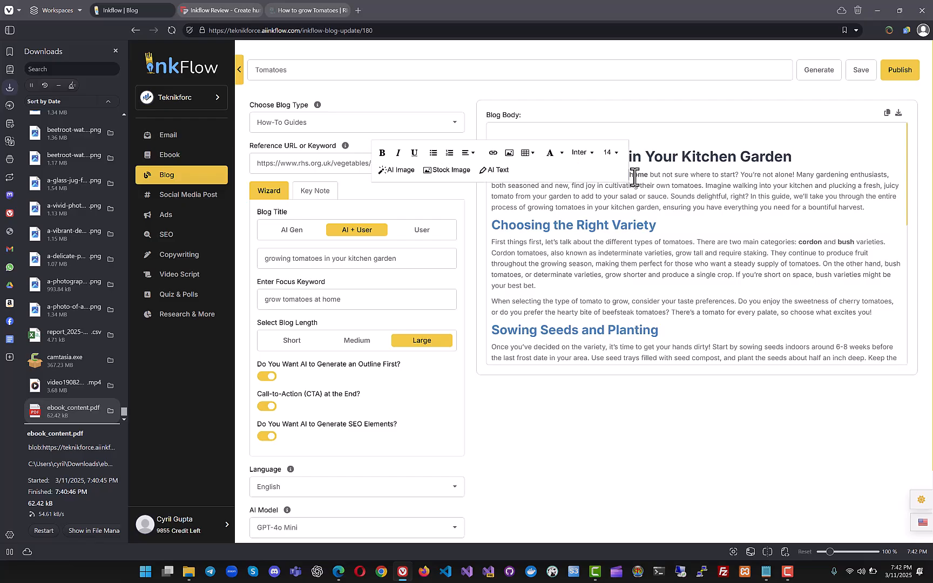
click(594, 216)
drag(560, 183, 647, 196)
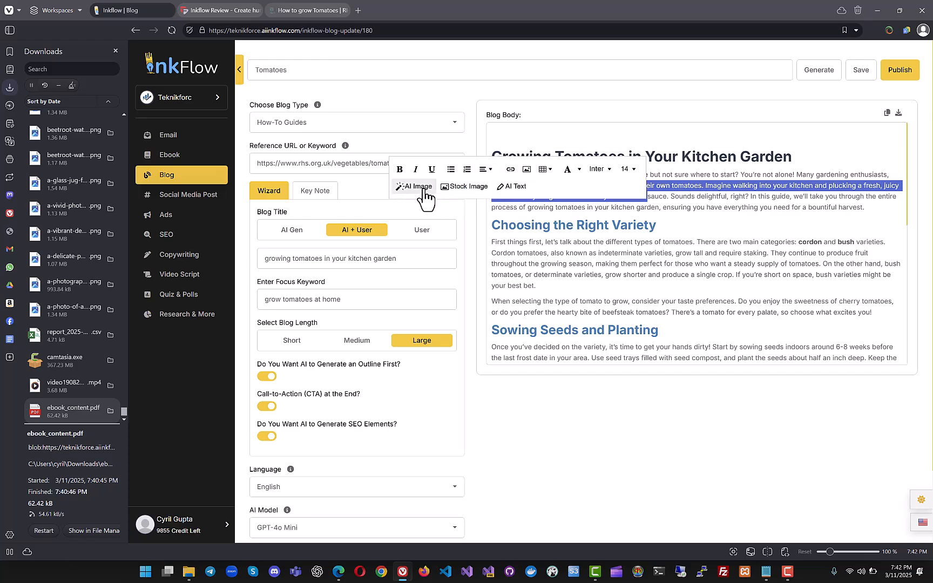
click(512, 189)
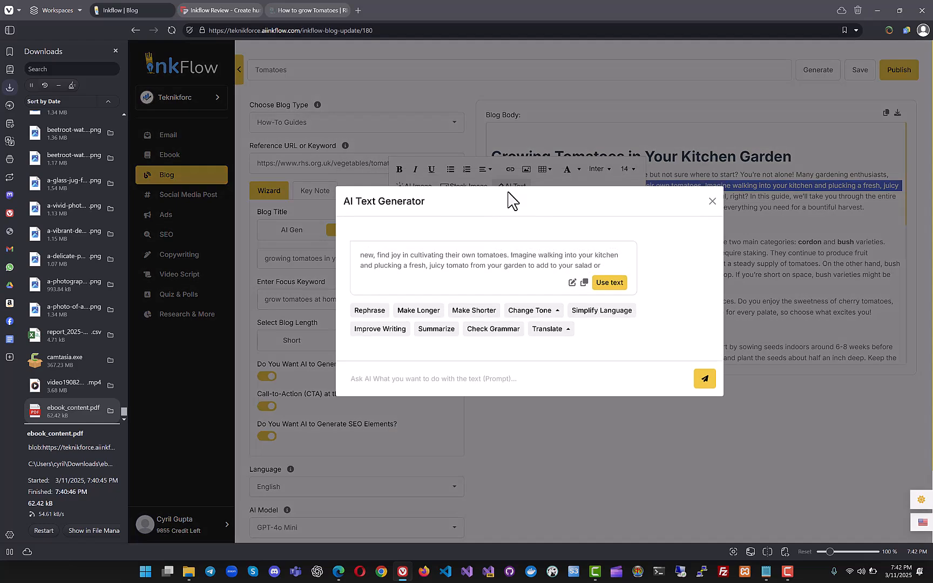
click(713, 202)
click(708, 242)
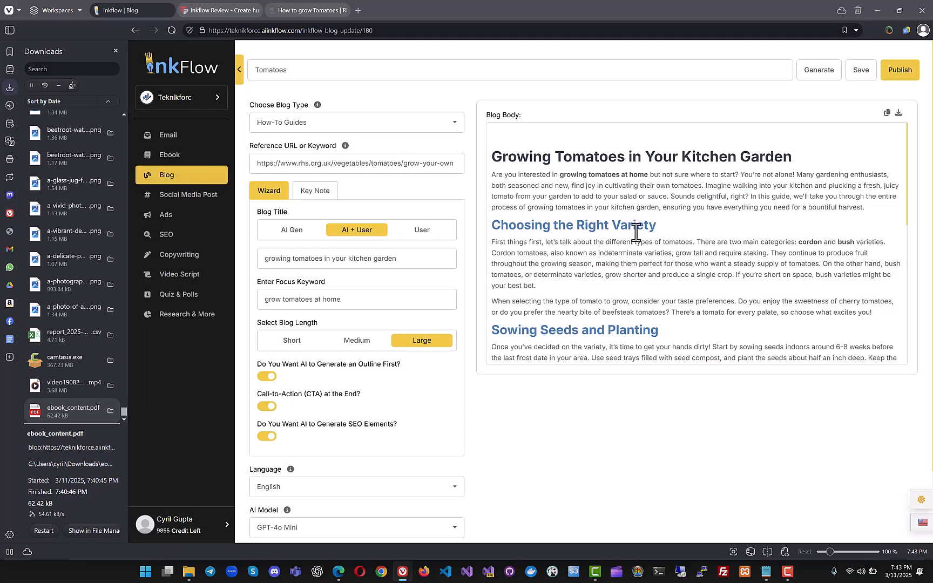
Step: Read through the generated blog from "Choosing the Right Variety" to "Harvesting Your Delicious Tomatoes"
click(637, 227)
drag(665, 233, 600, 219)
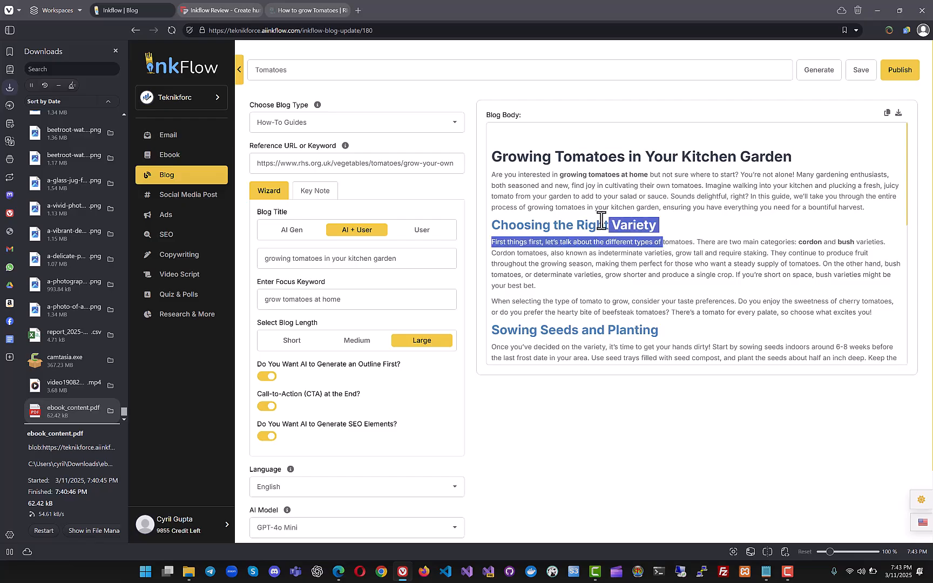
click(612, 319)
scroll(612, 318, down, 5)
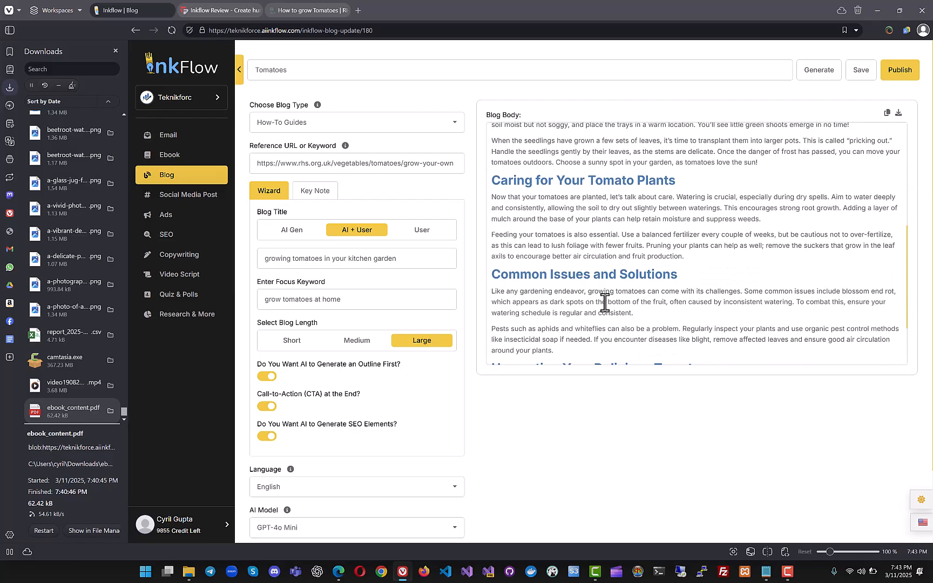
scroll(605, 302, down, 5)
scroll(605, 303, up, 2)
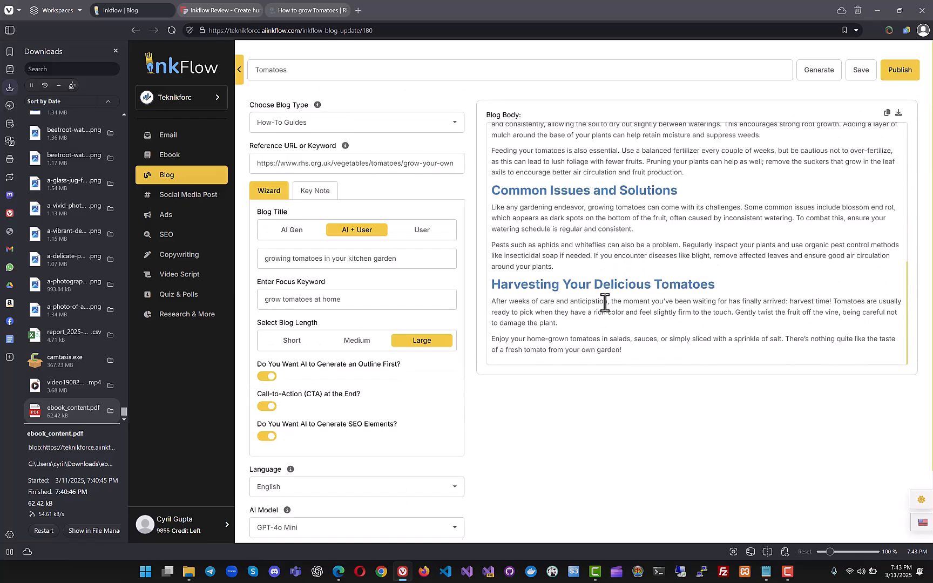
Step: Check the blog's download formats and review the generated text and its settings from start to end
scroll(605, 303, up, 10)
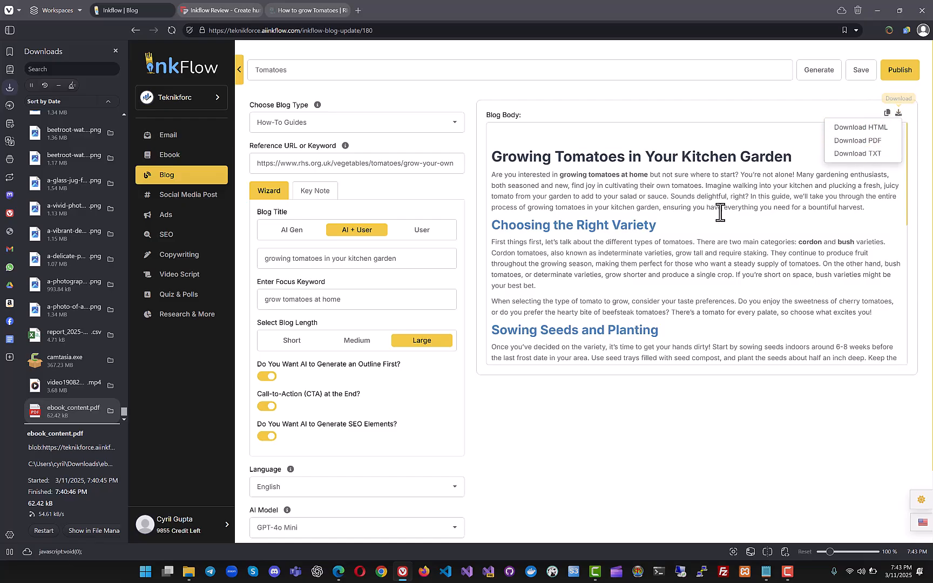
click(774, 227)
scroll(774, 227, down, 10)
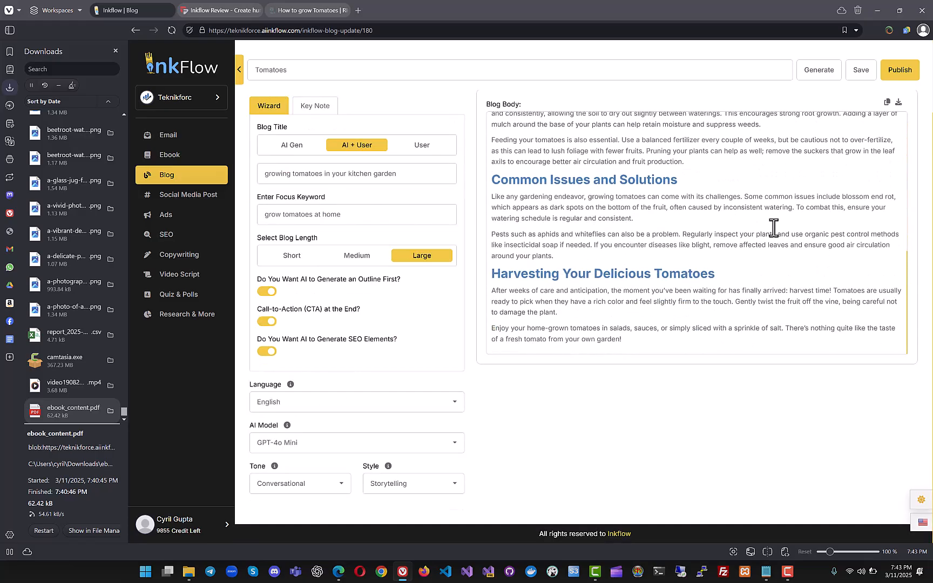
scroll(774, 228, down, 6)
scroll(774, 228, up, 6)
scroll(774, 228, down, 6)
scroll(774, 228, up, 2)
scroll(774, 228, up, 6)
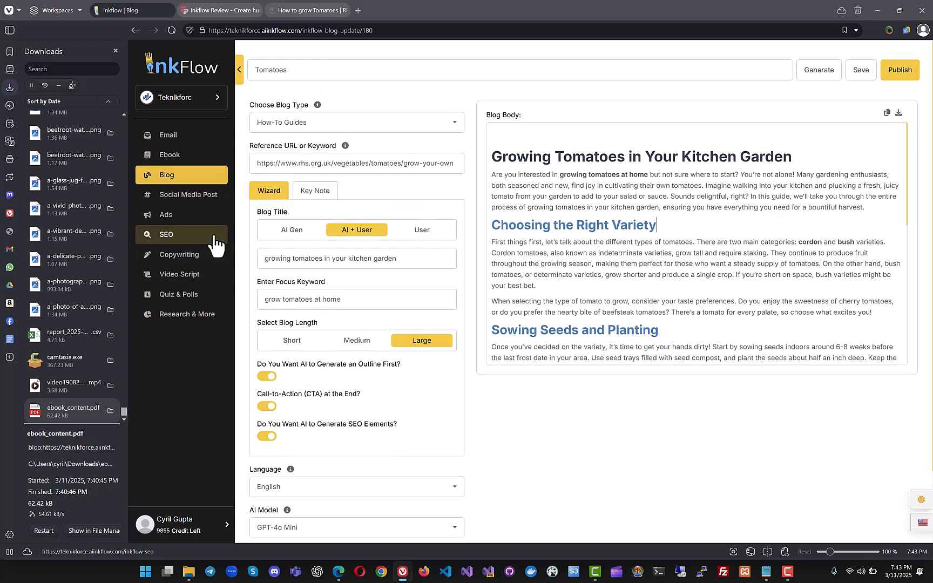
Step: Create a new social media post named "Tomato post" with the Engagement Posts writing style and Facebook as platform
click(209, 198)
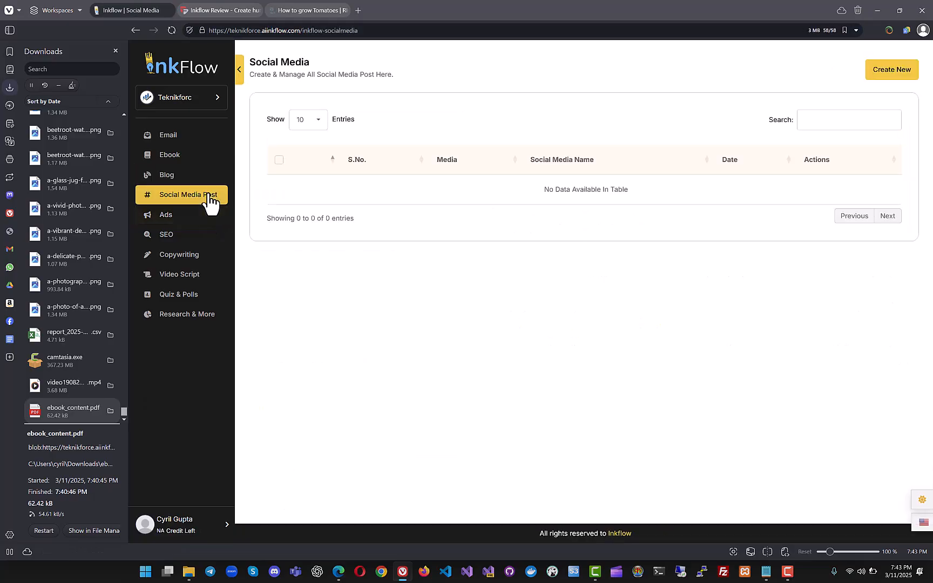
click(881, 81)
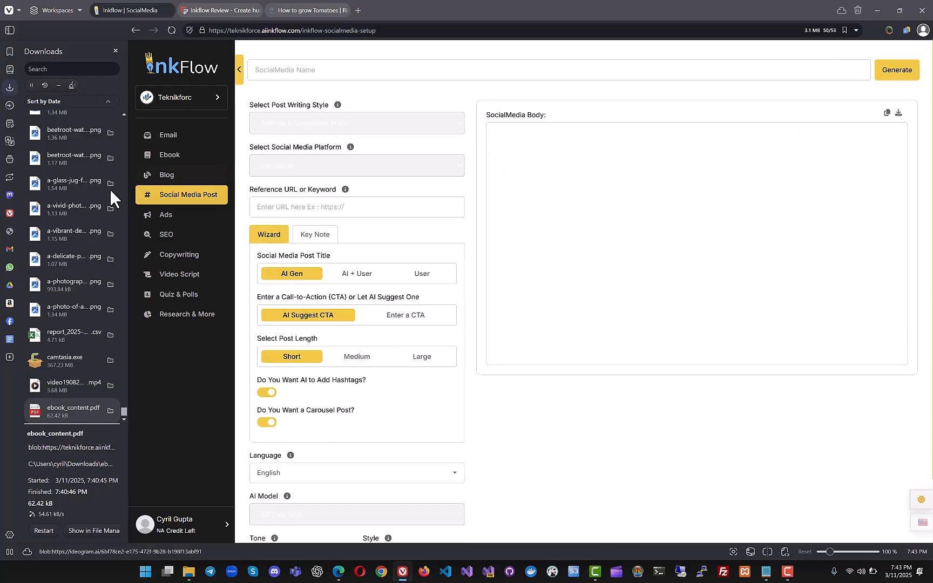
text(Tomo)
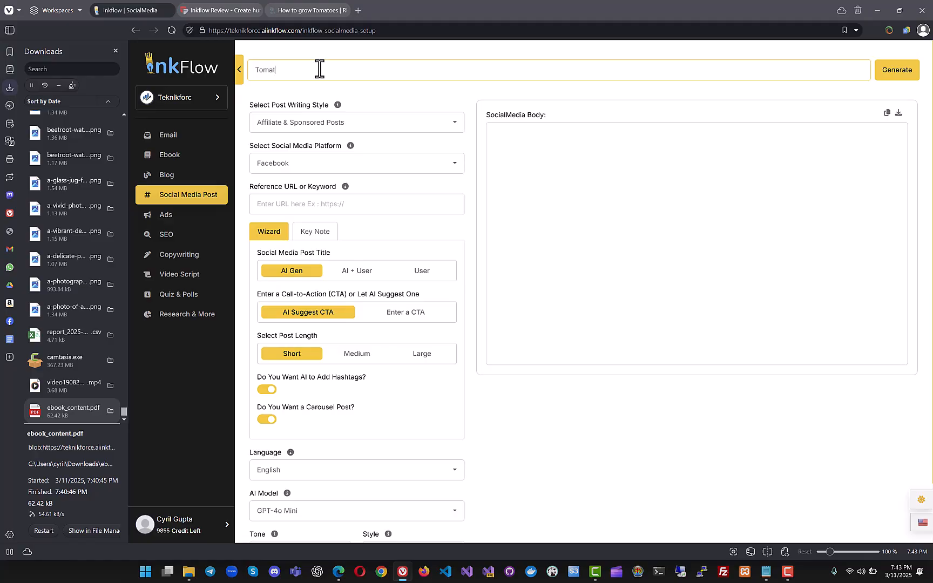
click(322, 124)
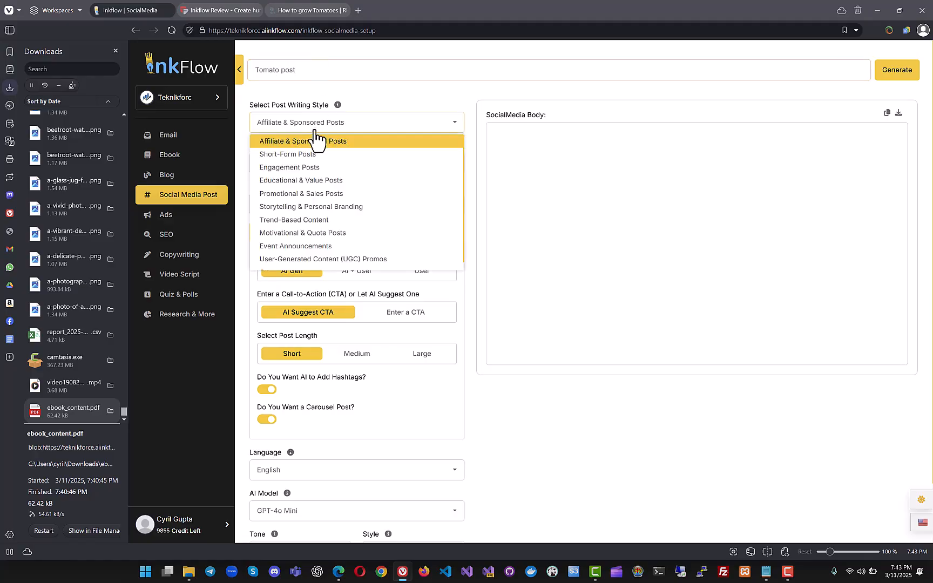
click(299, 169)
click(296, 166)
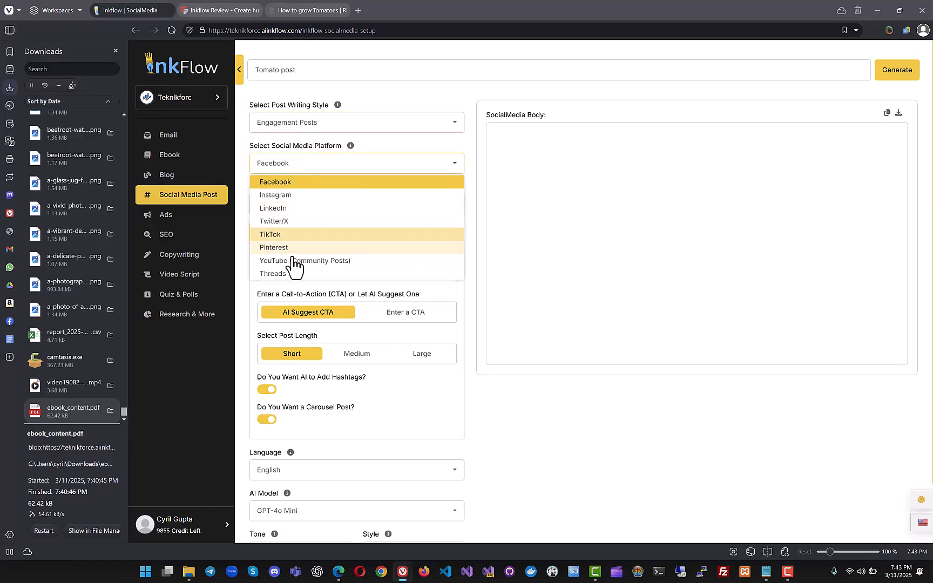
click(296, 184)
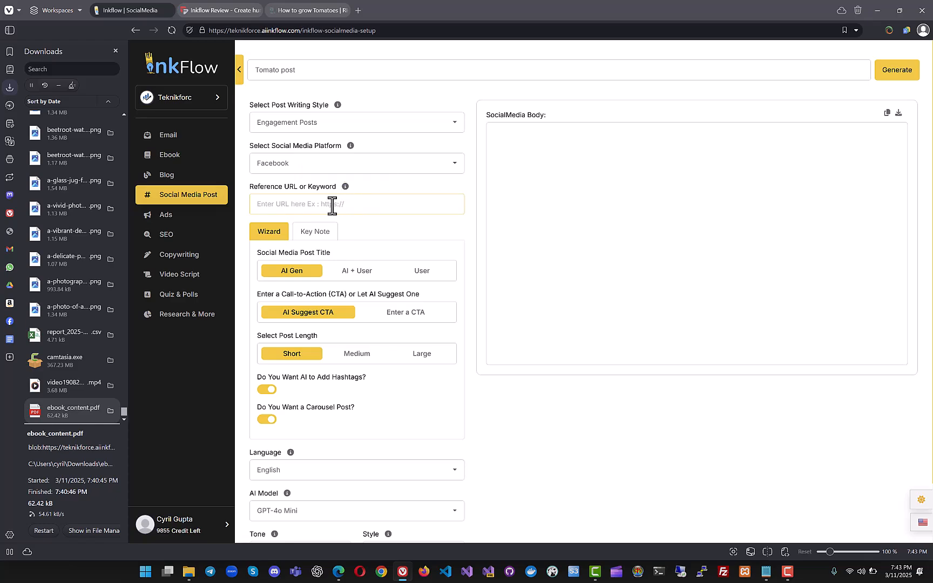
click(886, 75)
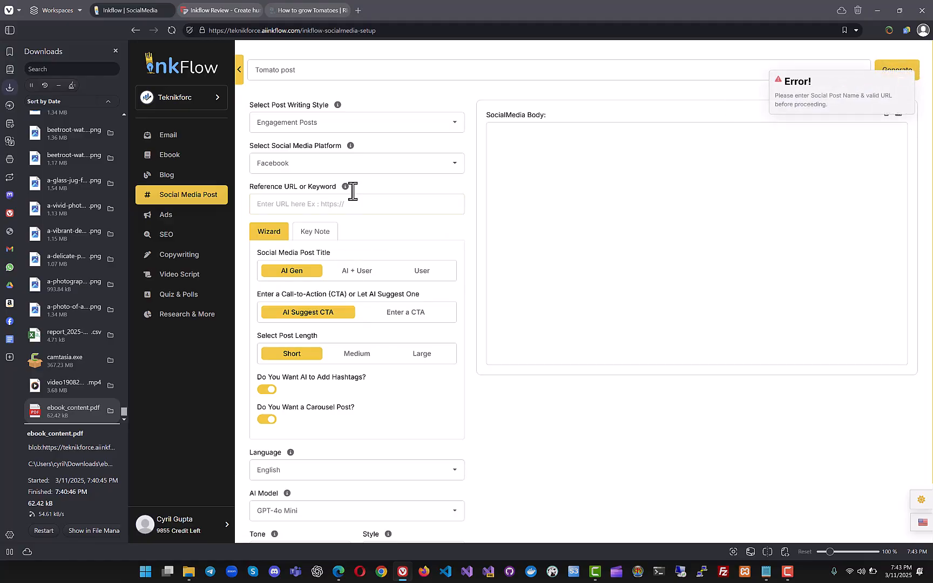
text(https://www.rhs.org.uk/vegetables/tomatoes/grow-your-own)
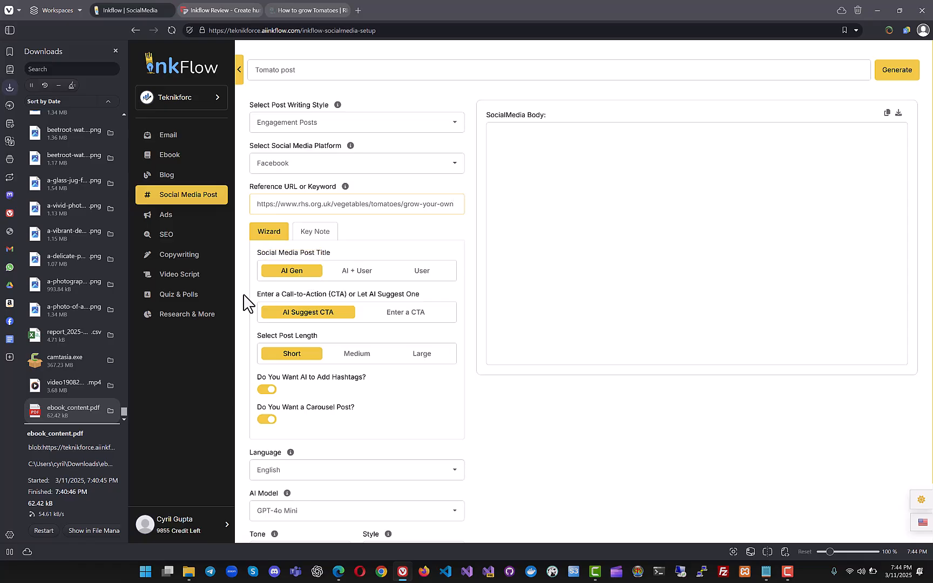
scroll(244, 302, down, 1)
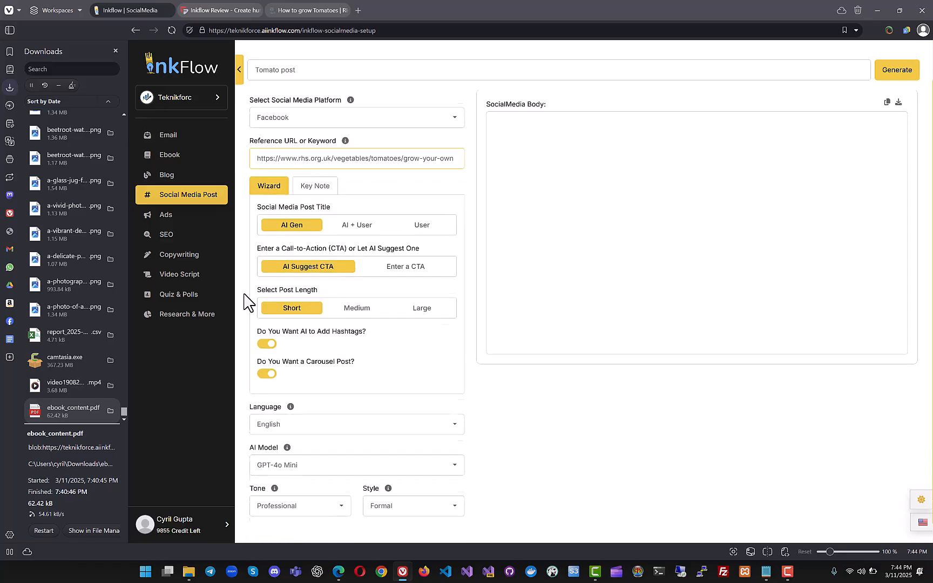
scroll(276, 310, down, 1)
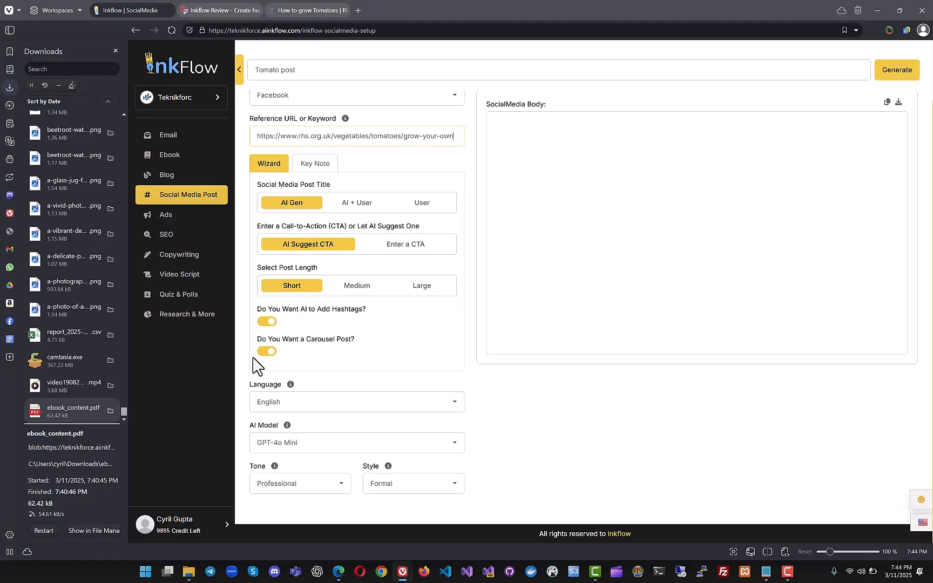
drag(282, 345, 342, 348)
click(339, 350)
click(267, 354)
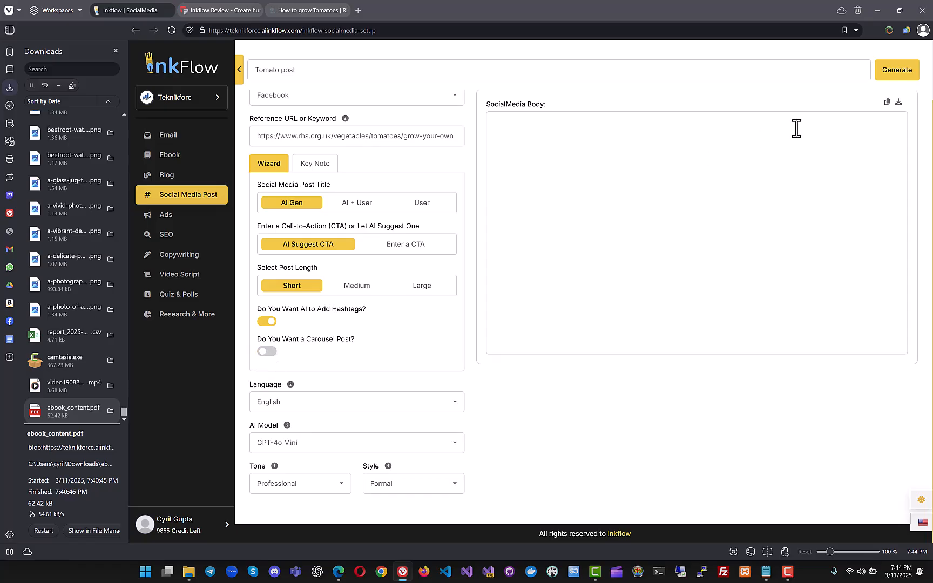
Step: Set the post's tone to Humorous and its style to Friendly, and generate the post
click(306, 489)
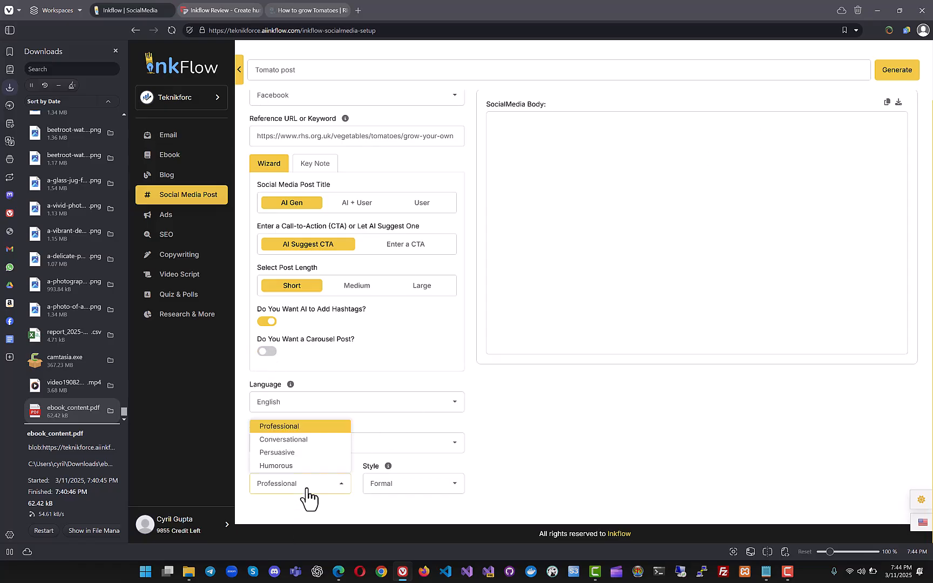
click(289, 465)
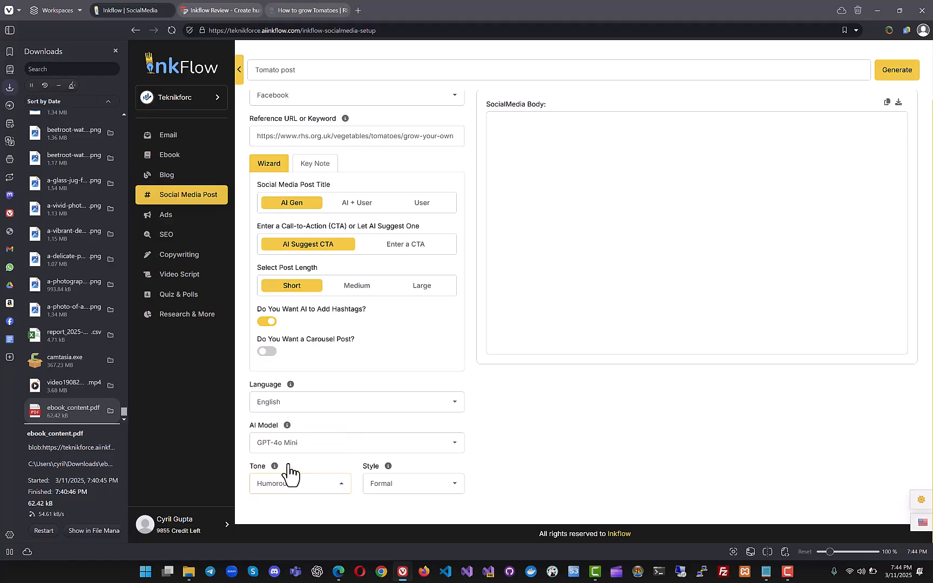
click(417, 486)
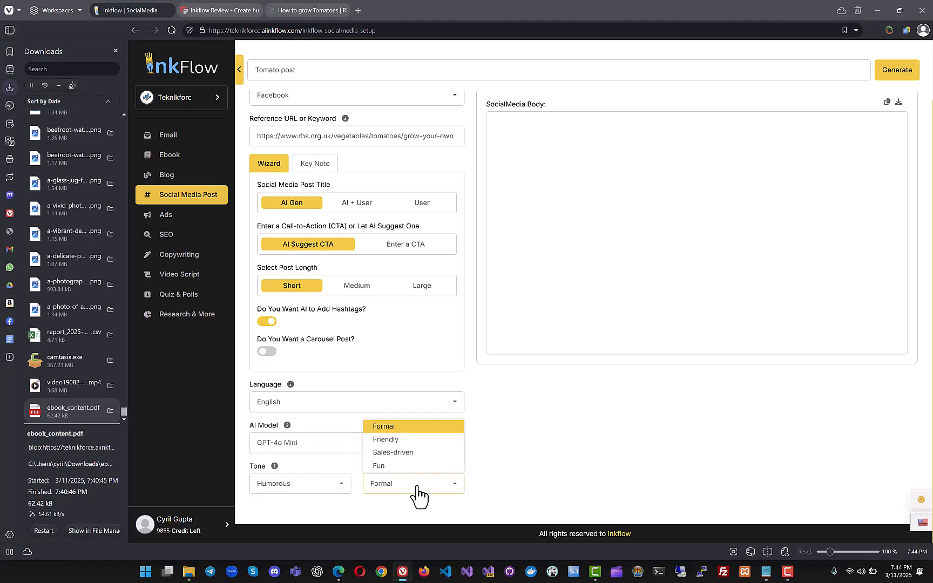
click(415, 440)
click(915, 73)
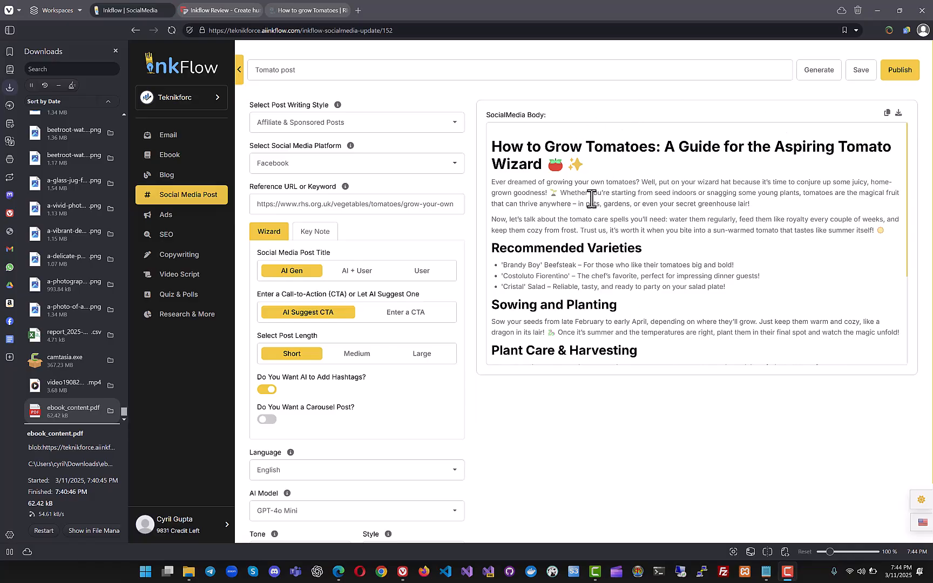
Step: Read through the generated tomato post down to its call-to-action and hashtags, and review the settings used
scroll(592, 199, down, 1)
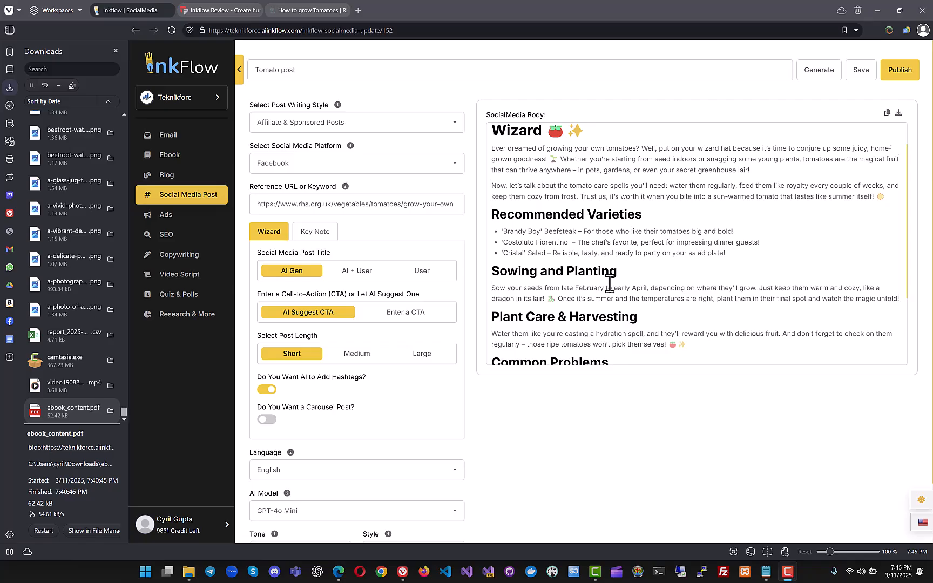
scroll(610, 283, down, 3)
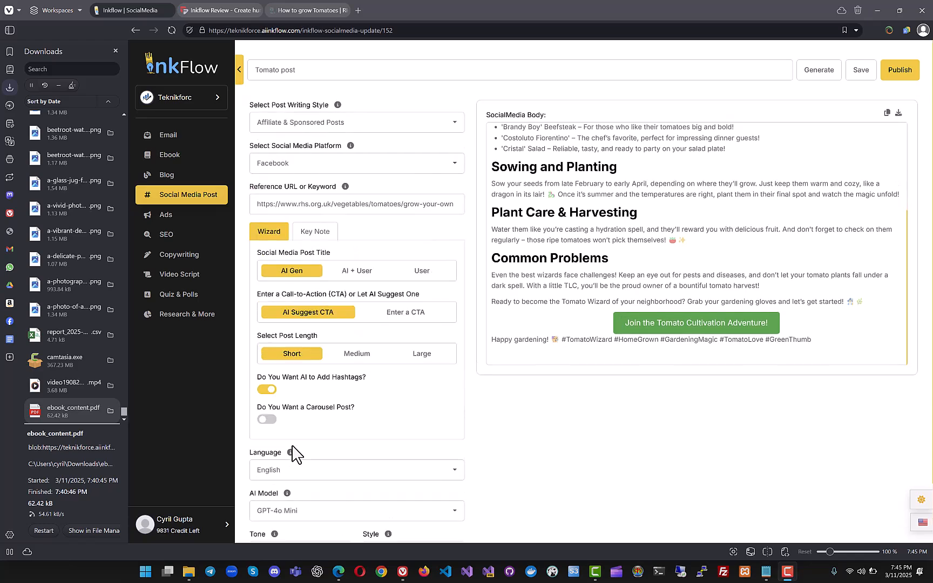
scroll(544, 264, down, 1)
scroll(543, 263, up, 1)
scroll(300, 267, down, 2)
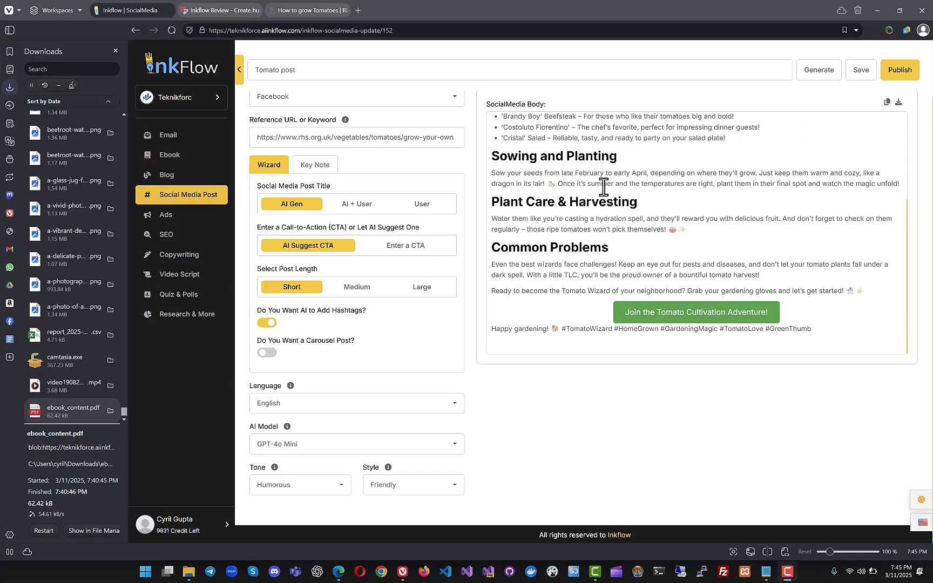
scroll(604, 187, up, 3)
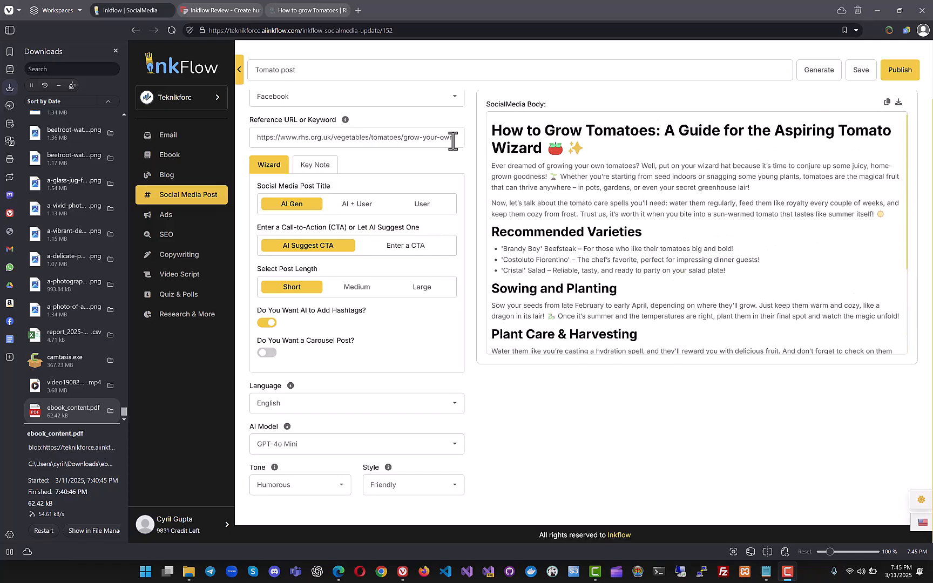
scroll(435, 243, down, 1)
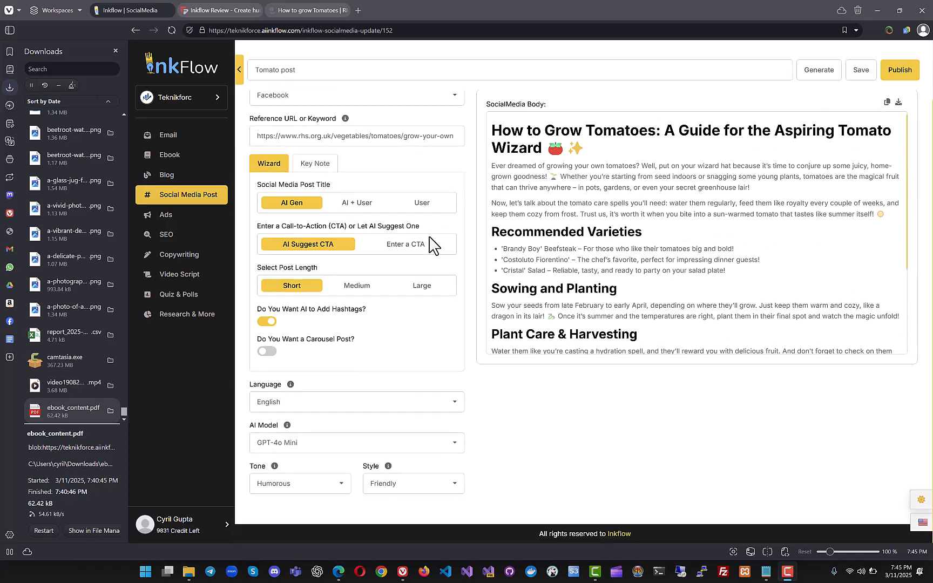
scroll(429, 244, up, 1)
scroll(427, 246, down, 1)
Step: Preview the interface in dark mode, return to light mode, and check the post's publishing options
click(921, 501)
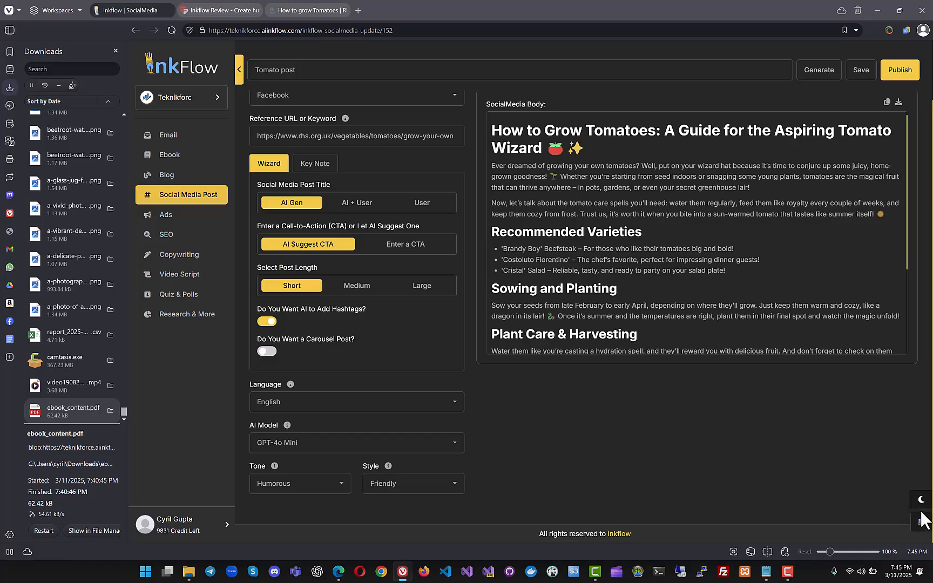
click(921, 502)
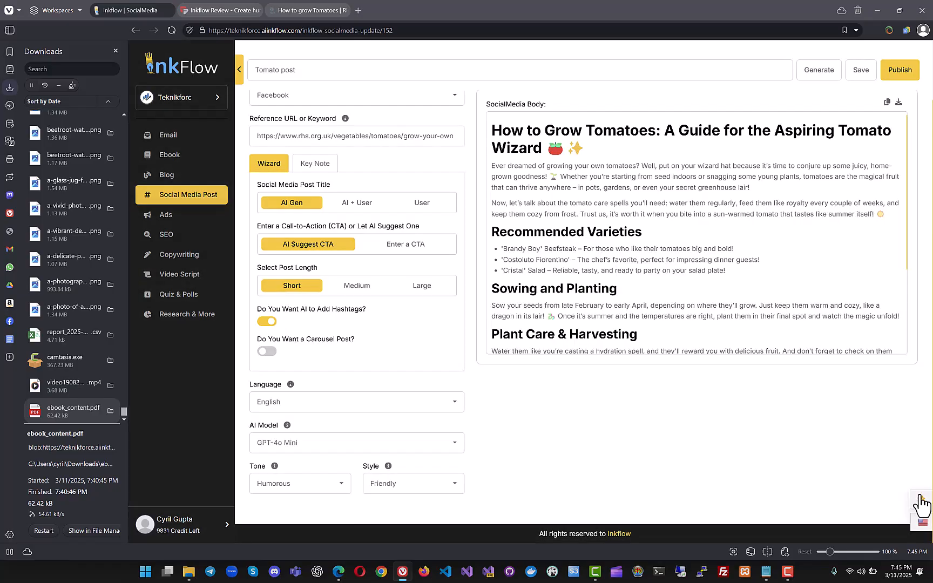
click(922, 503)
click(922, 503)
click(914, 72)
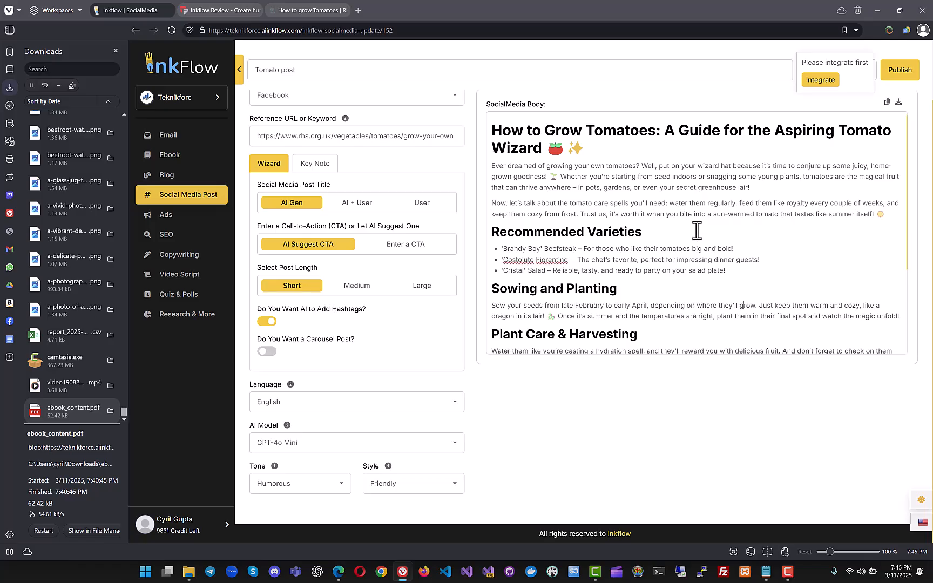
Step: Create a new ad and choose Google Search Ads as its platform after viewing the available platforms
click(189, 219)
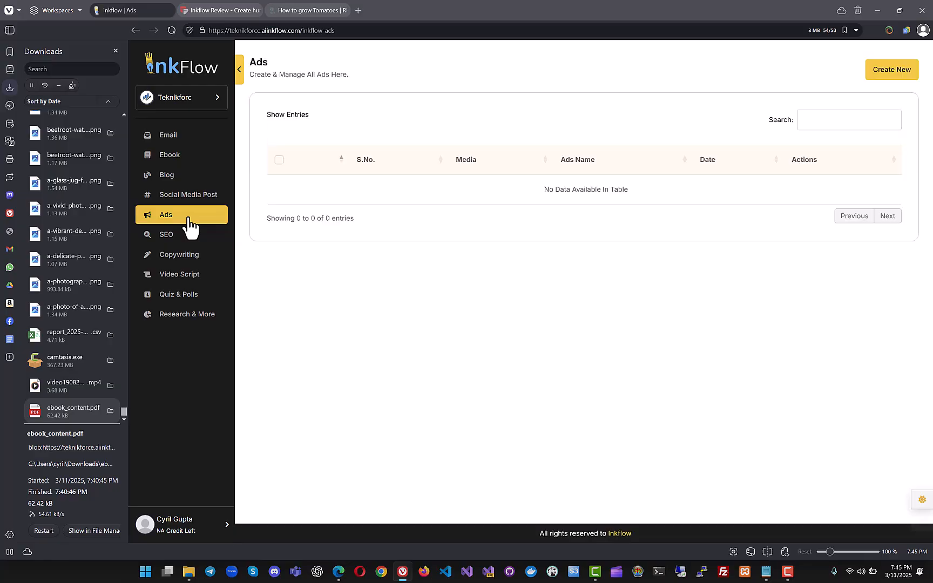
click(896, 114)
click(887, 75)
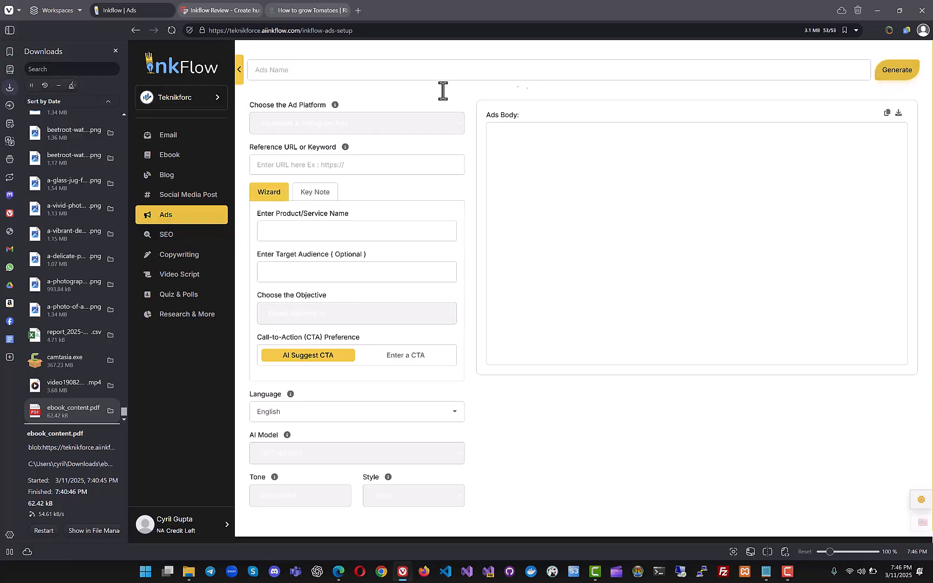
click(349, 123)
scroll(340, 201, down, 2)
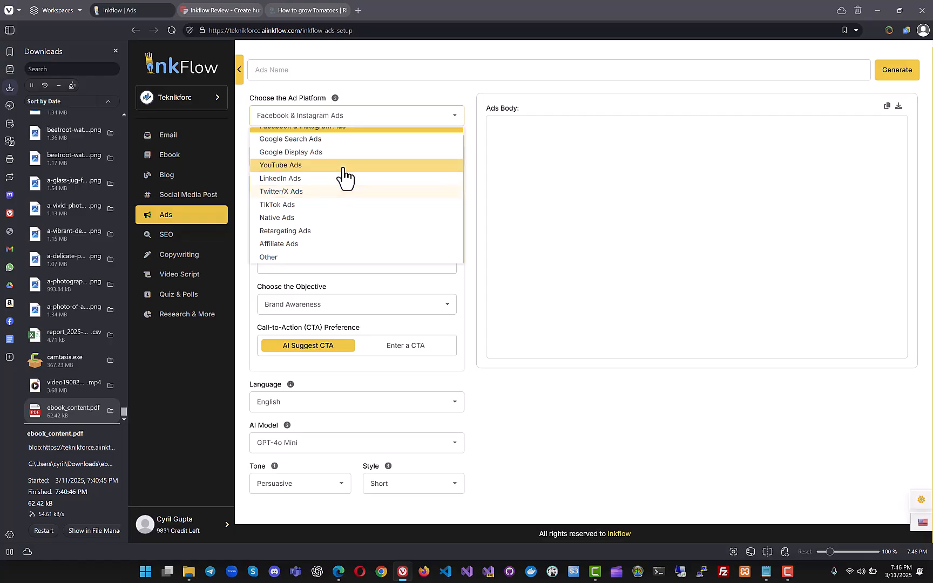
scroll(329, 199, up, 1)
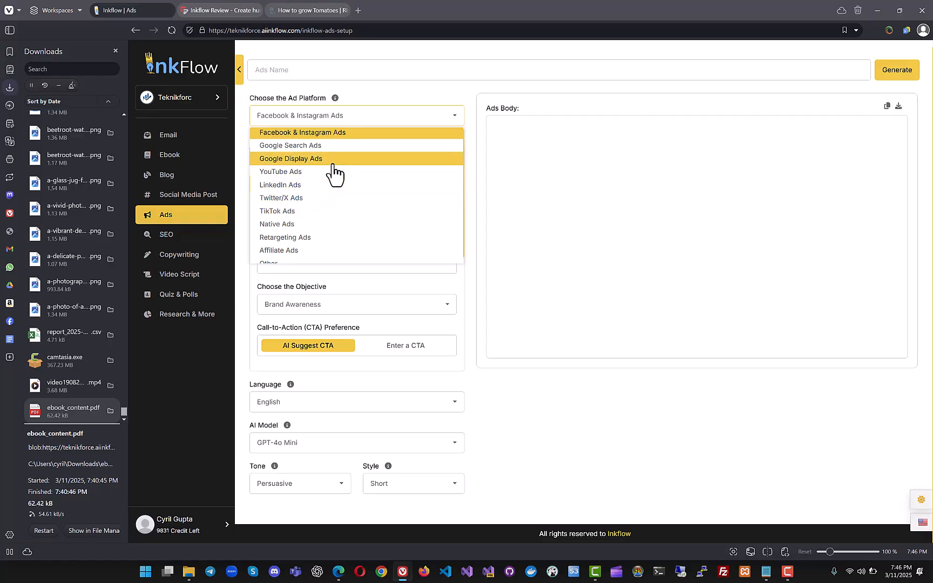
click(331, 146)
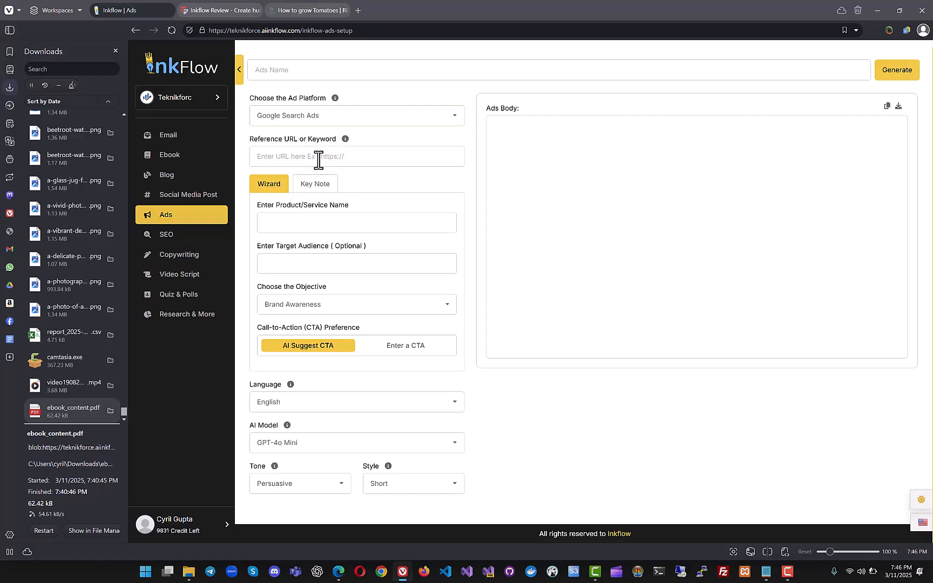
text(https://www.rhs.org.uk/vegetables/tomatoes/grow-your-own)
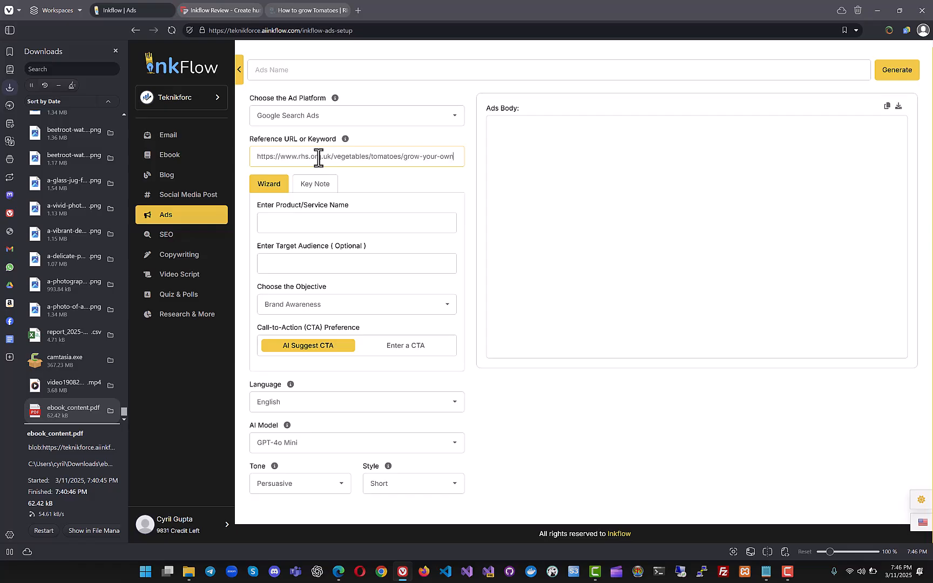
click(290, 223)
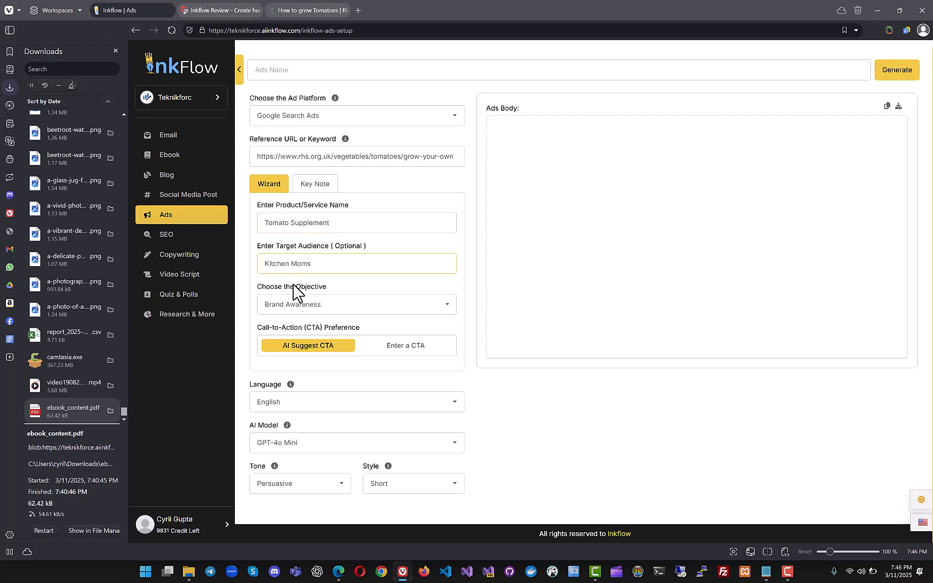
click(297, 311)
click(297, 337)
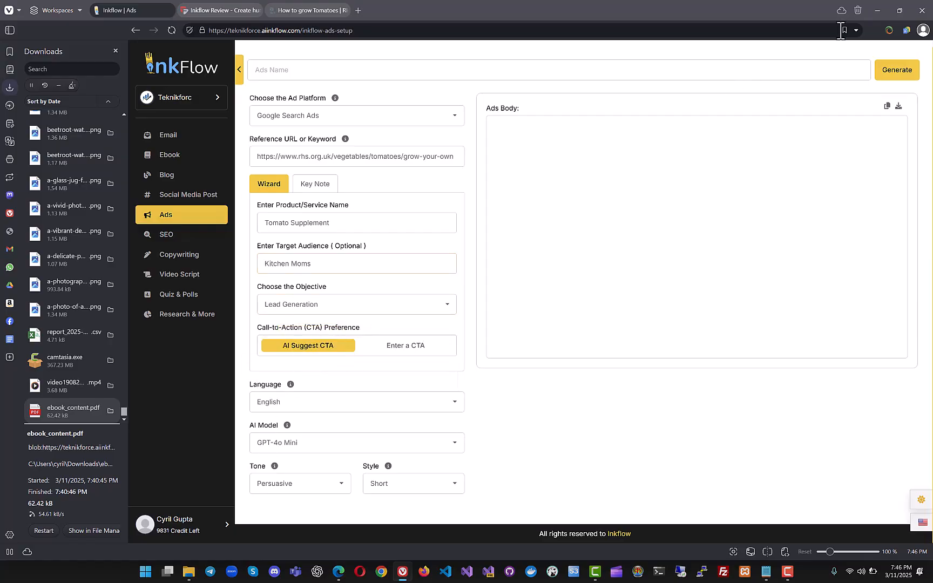
click(897, 75)
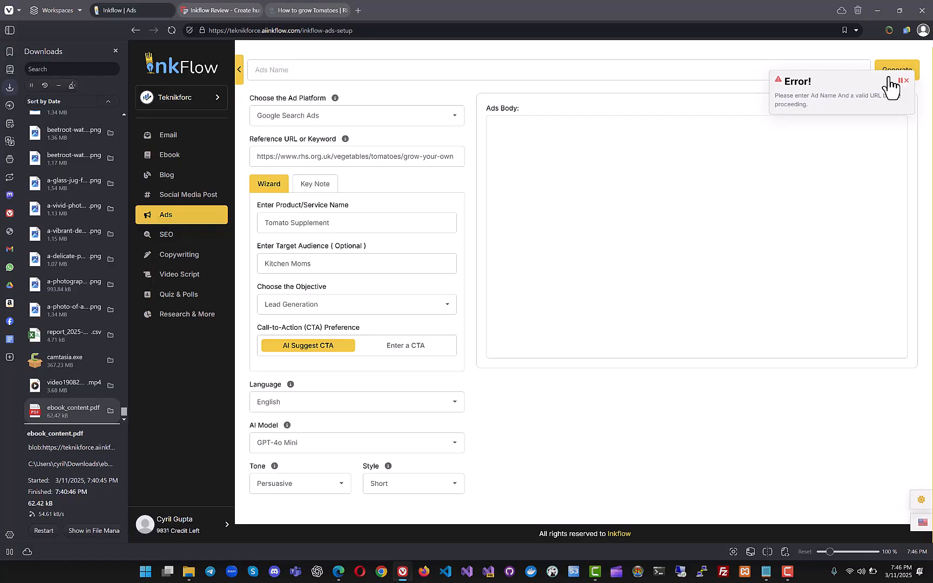
Step: Name the ad Tomato Supplement and generate it
click(365, 79)
text(Tomato Supplement)
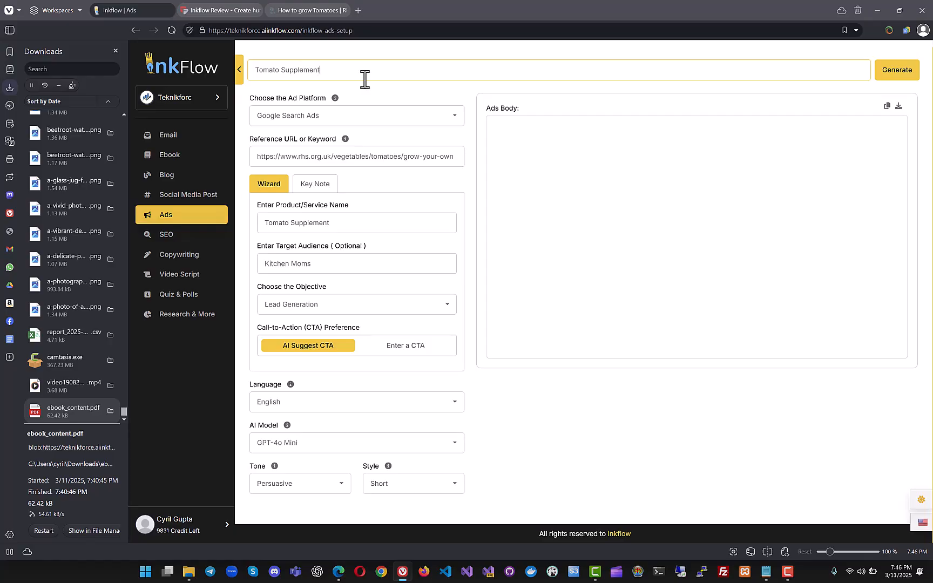
click(898, 76)
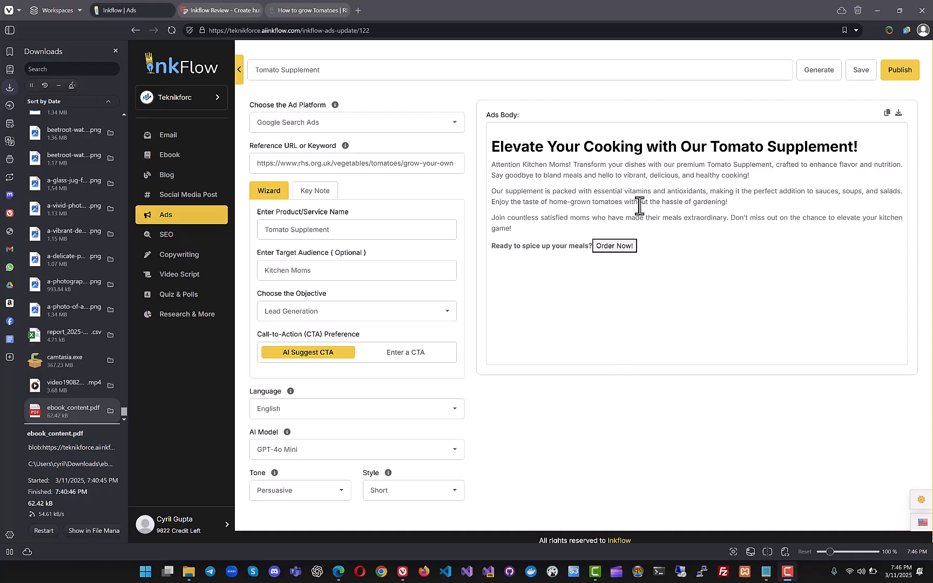
Step: Read through the generated ad's headline, body paragraphs and call-to-action, and check the formatting options for selected text
drag(547, 165, 561, 230)
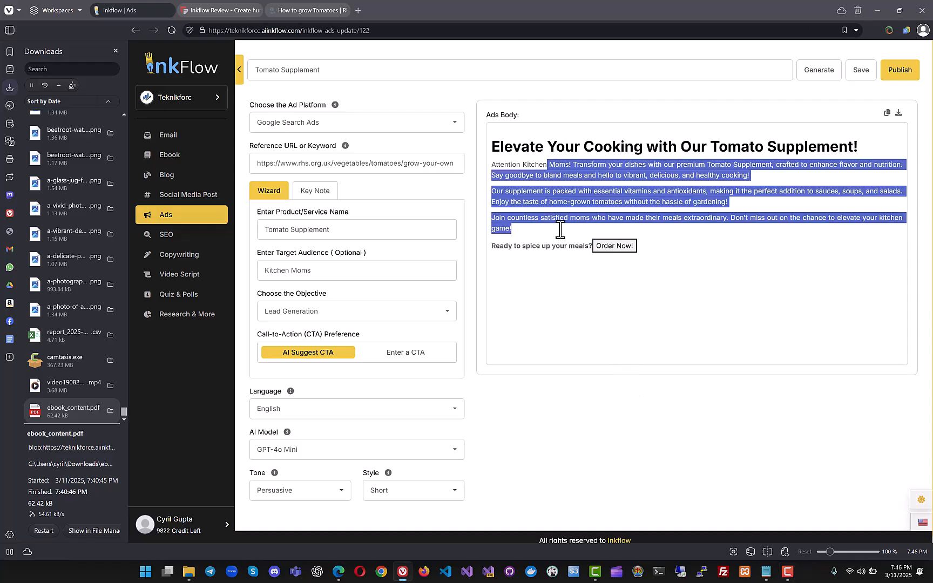
click(560, 278)
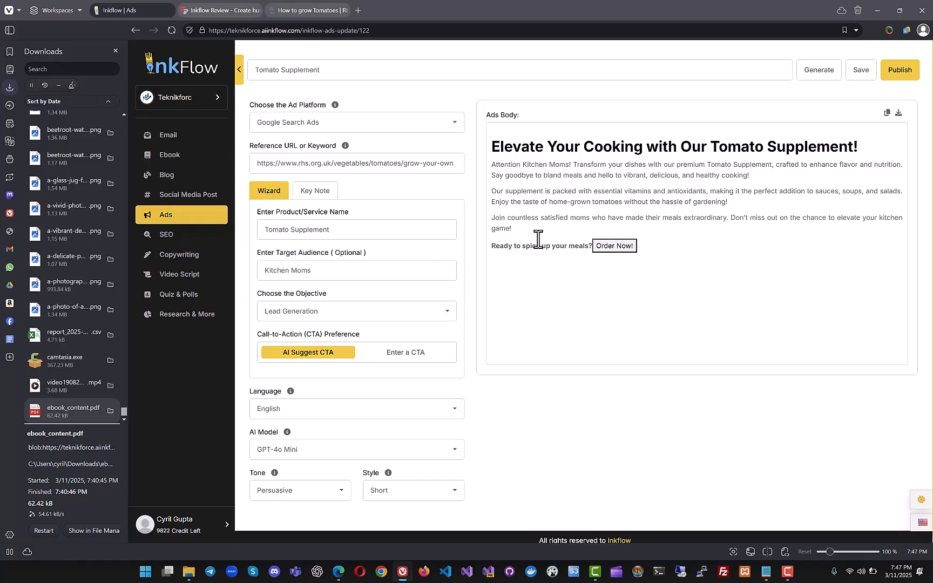
drag(595, 151, 871, 151)
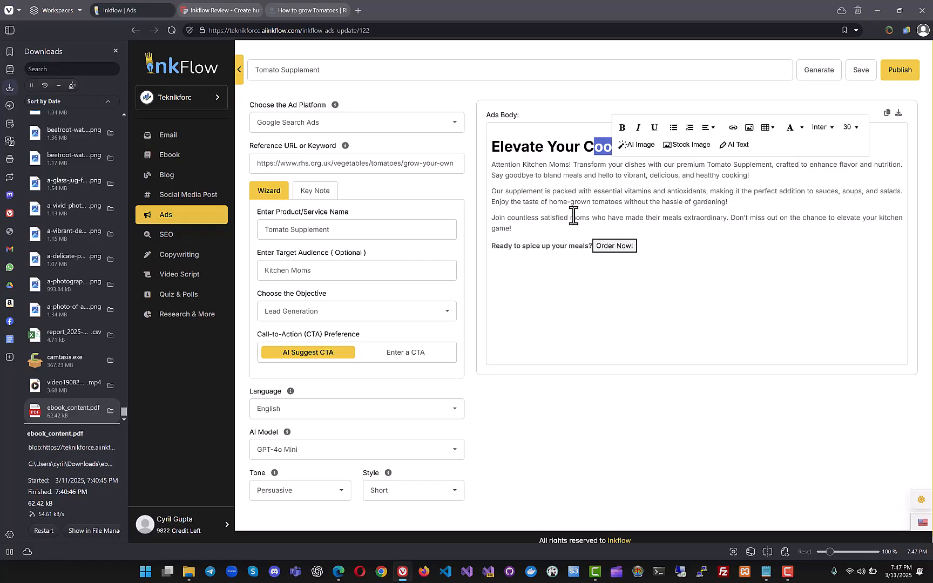
click(648, 202)
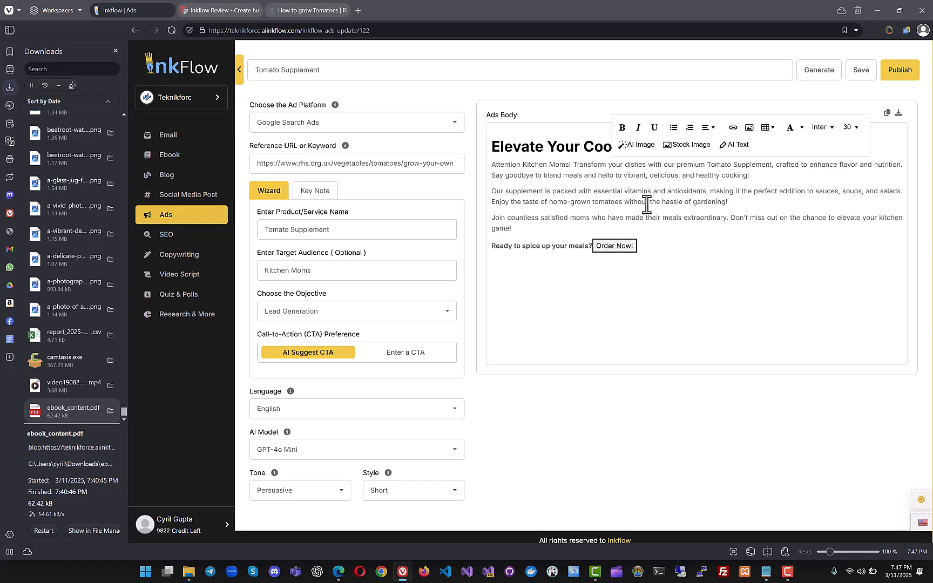
Step: Create a new SEO content item and set its content type to SEO Meta Titles & Descriptions
click(166, 243)
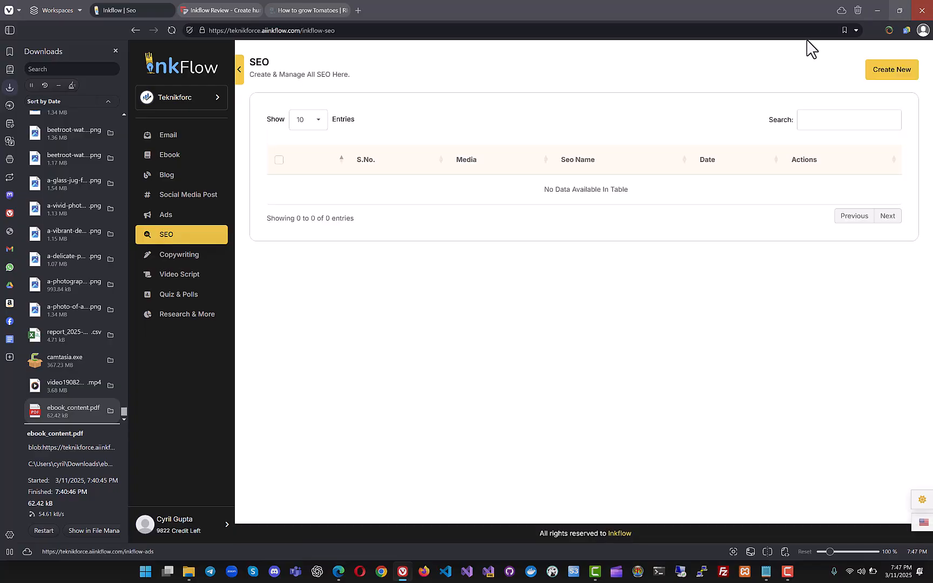
click(884, 81)
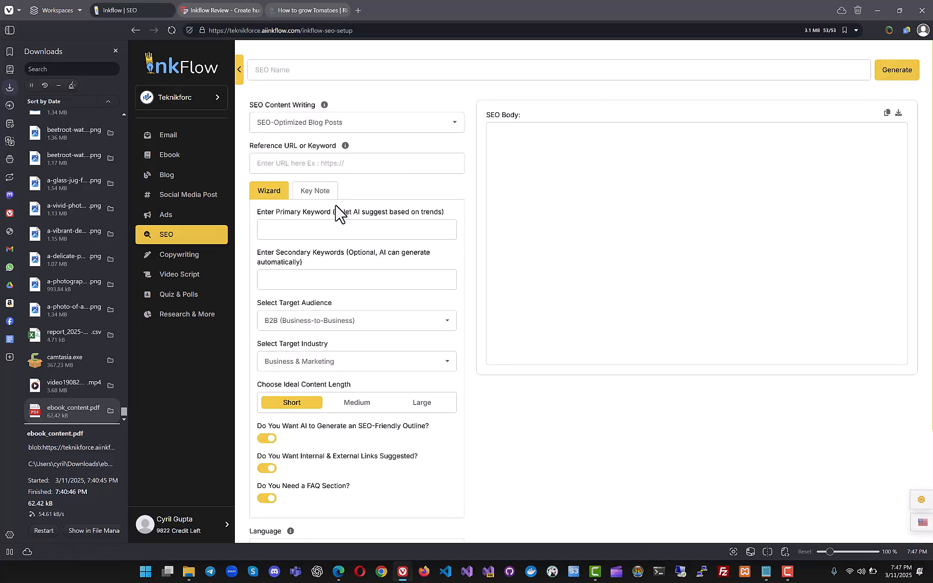
click(335, 123)
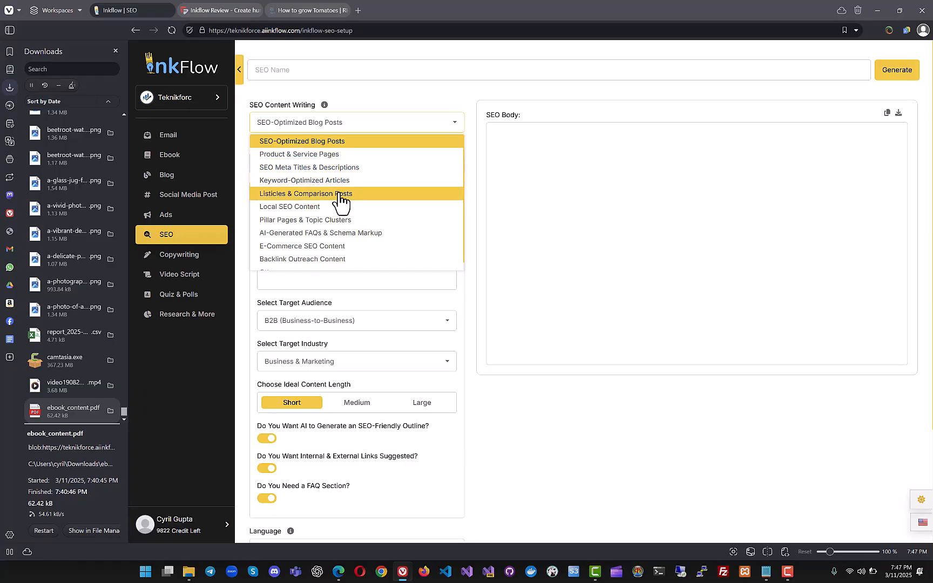
scroll(330, 209, down, 1)
scroll(332, 208, up, 1)
click(331, 167)
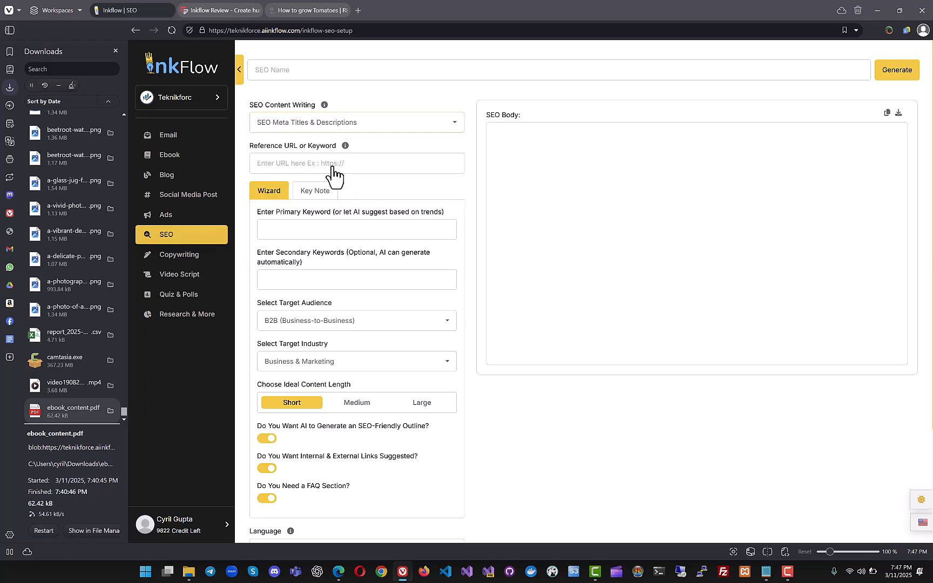
click(333, 168)
text(https://www.rhs.org.uk/vegetables/tomatoes/grow-your-own)
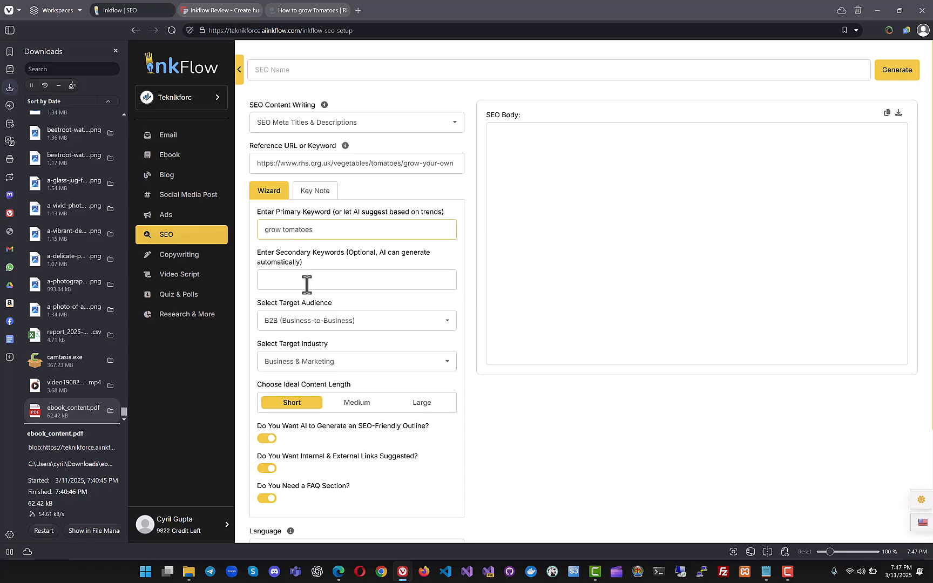
Step: Look through the target audience options for the SEO item and choose Students & Educators
scroll(307, 285, down, 2)
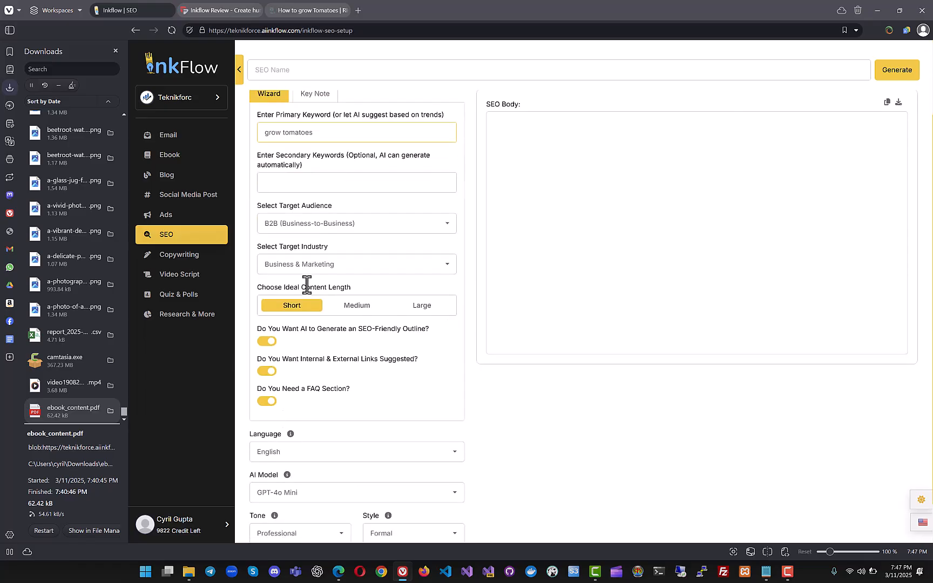
click(330, 215)
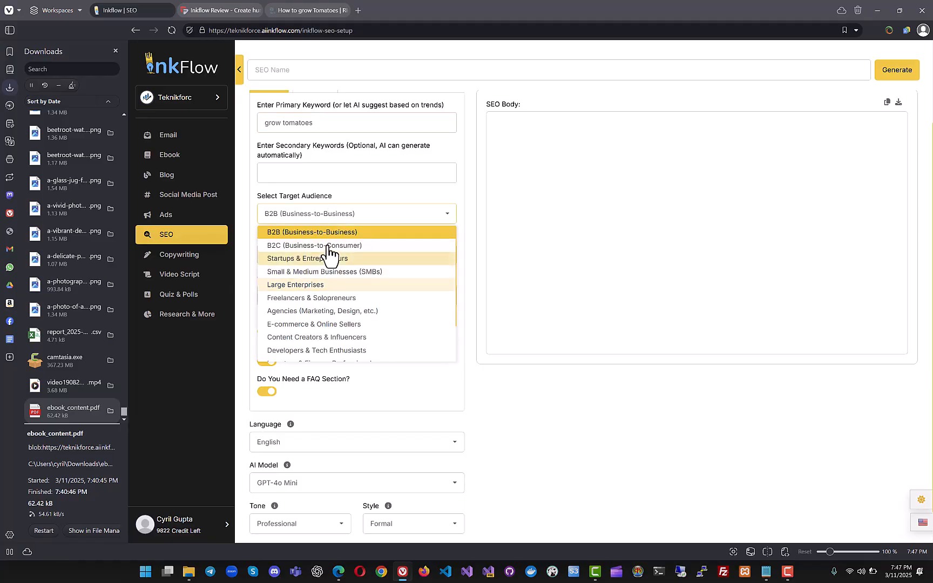
scroll(325, 330, down, 1)
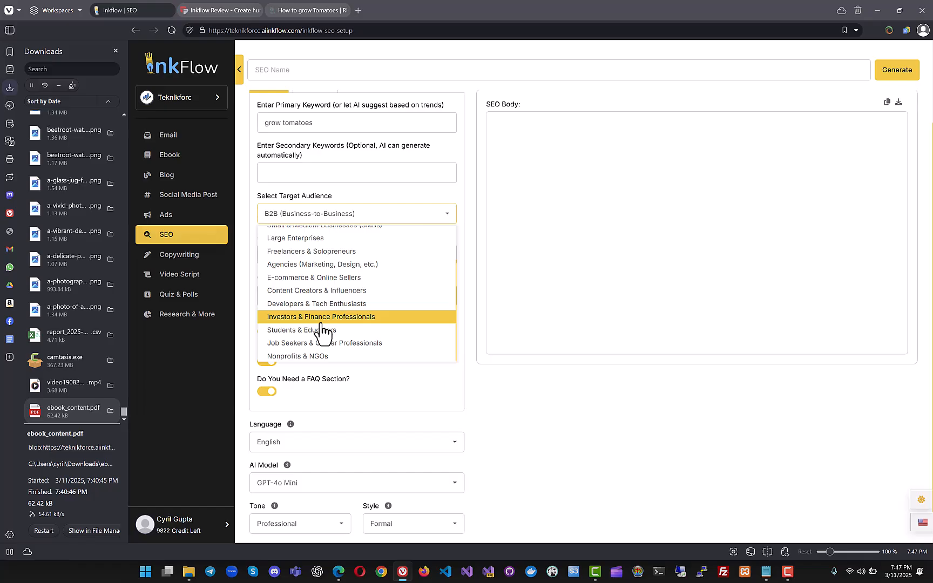
scroll(322, 333, up, 1)
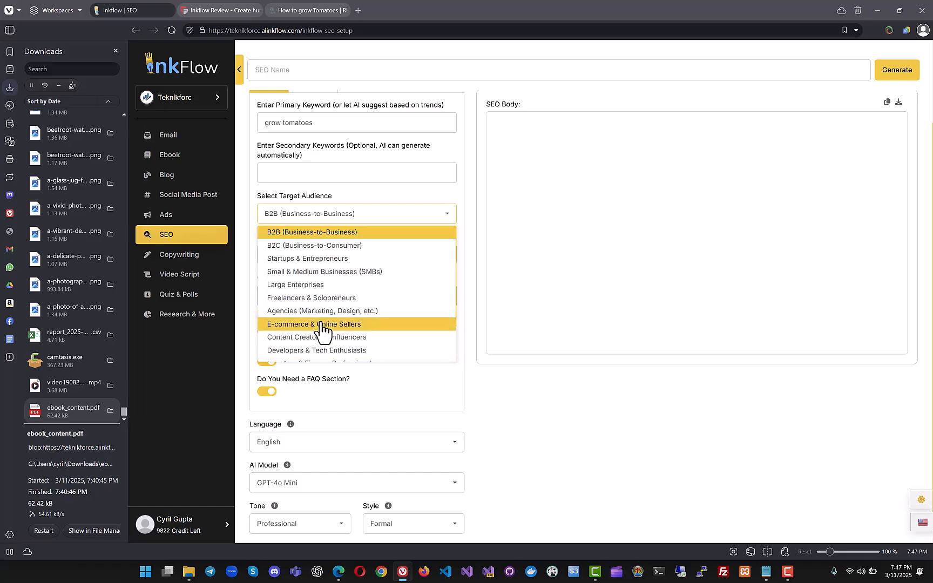
scroll(322, 330, down, 1)
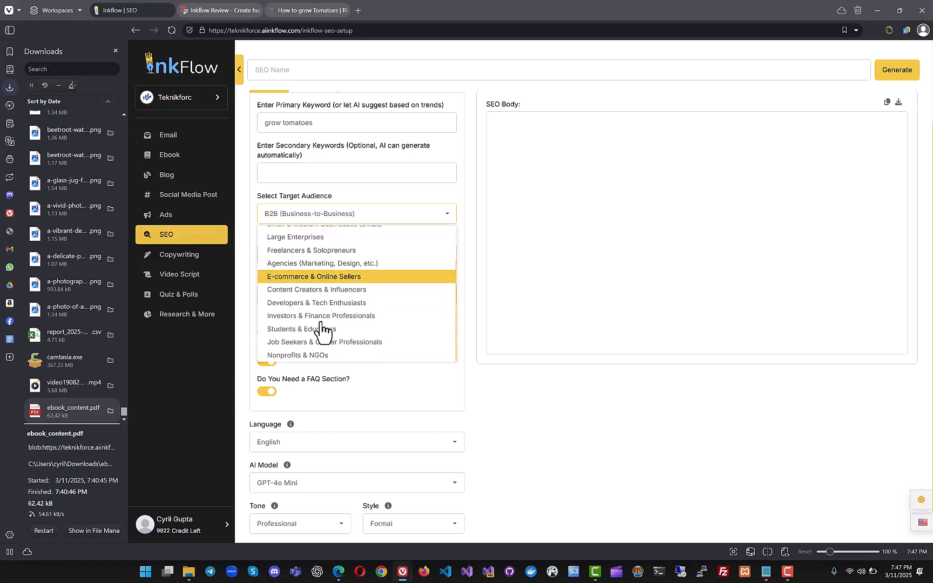
scroll(323, 331, up, 1)
scroll(322, 330, down, 1)
scroll(322, 331, up, 1)
scroll(323, 331, down, 1)
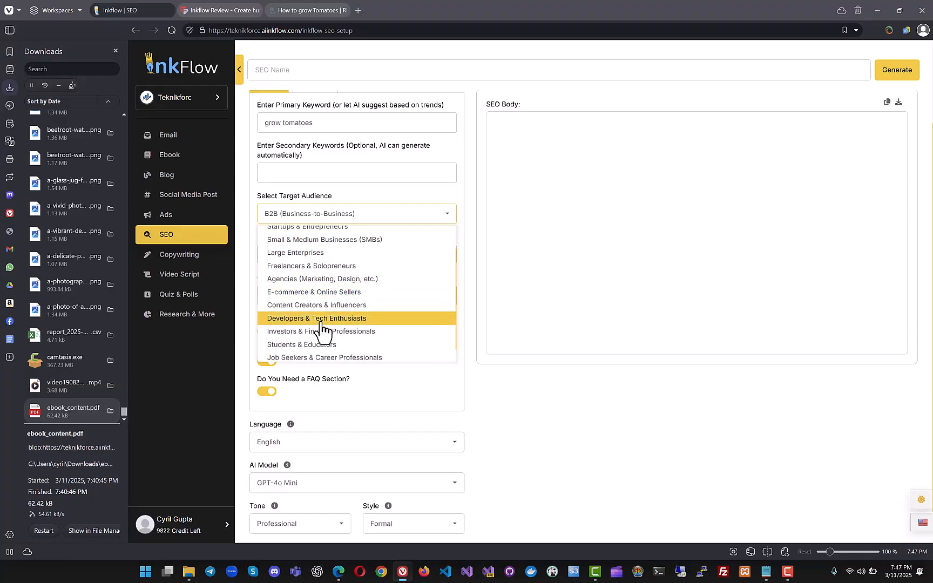
scroll(324, 332, down, 1)
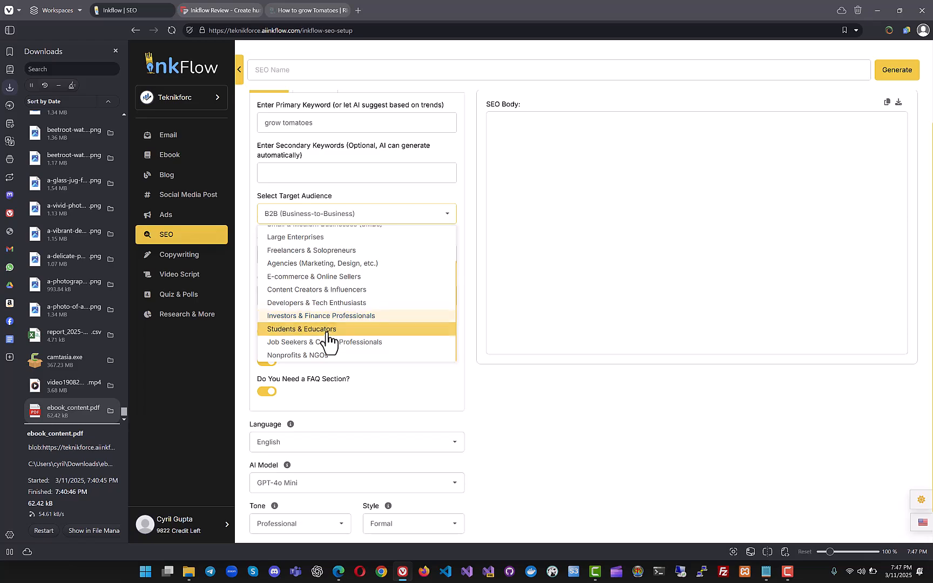
click(322, 329)
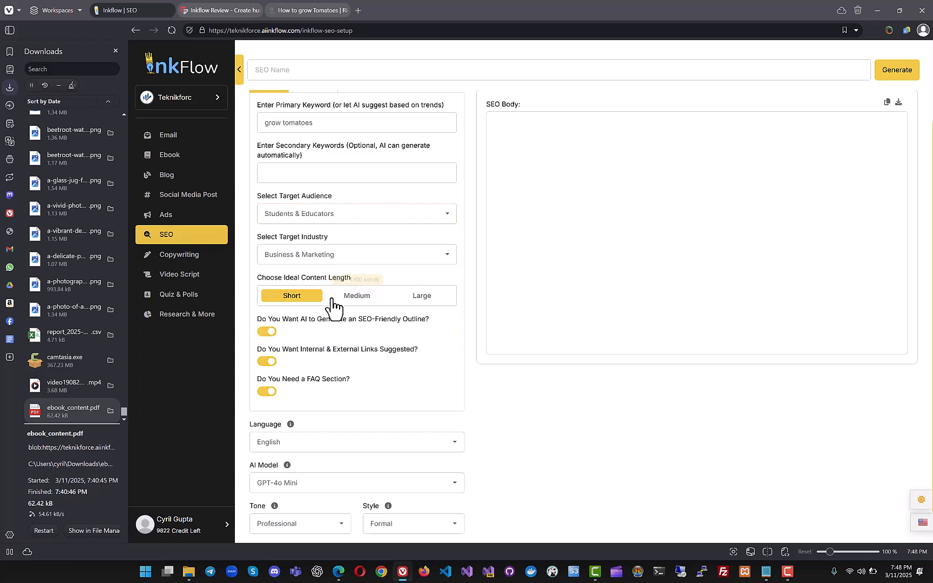
Step: Check the available target industries and review the content length, outline, links, FAQ, language and AI model settings
click(344, 264)
click(344, 264)
click(344, 264)
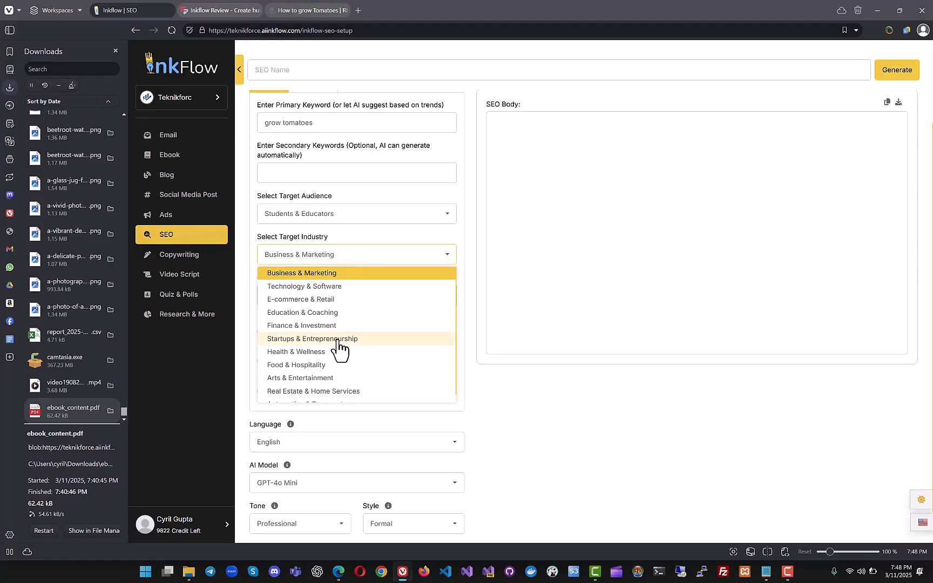
click(475, 296)
scroll(475, 296, up, 2)
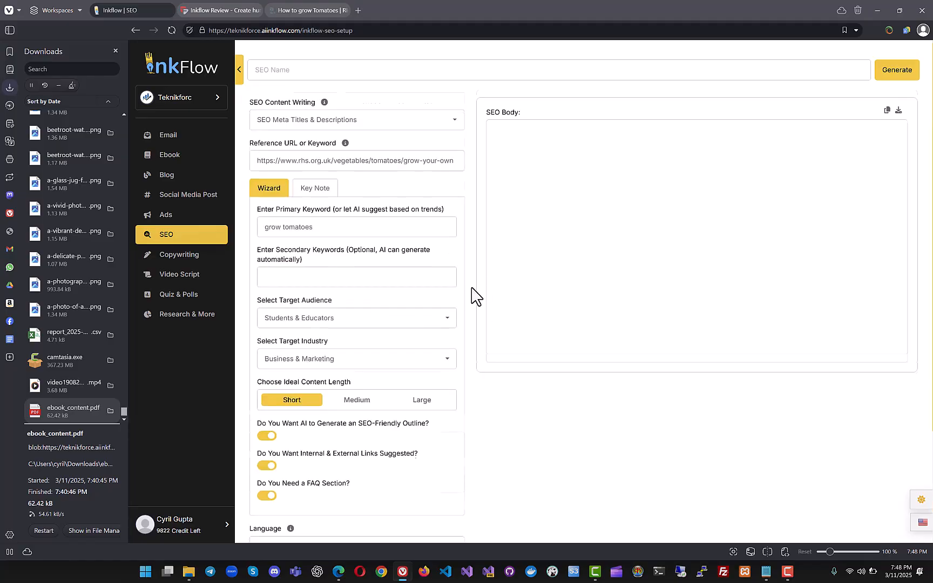
scroll(475, 296, down, 3)
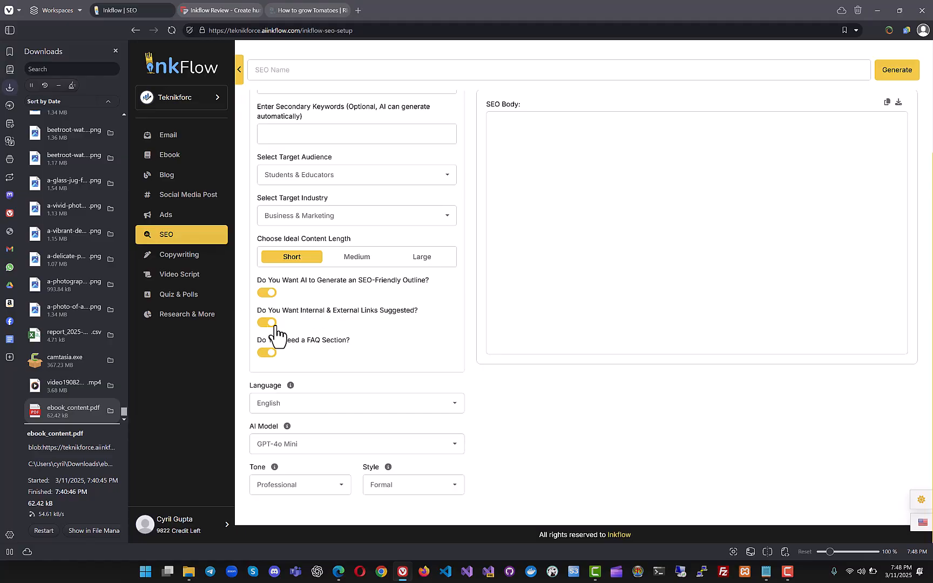
scroll(265, 427, up, 3)
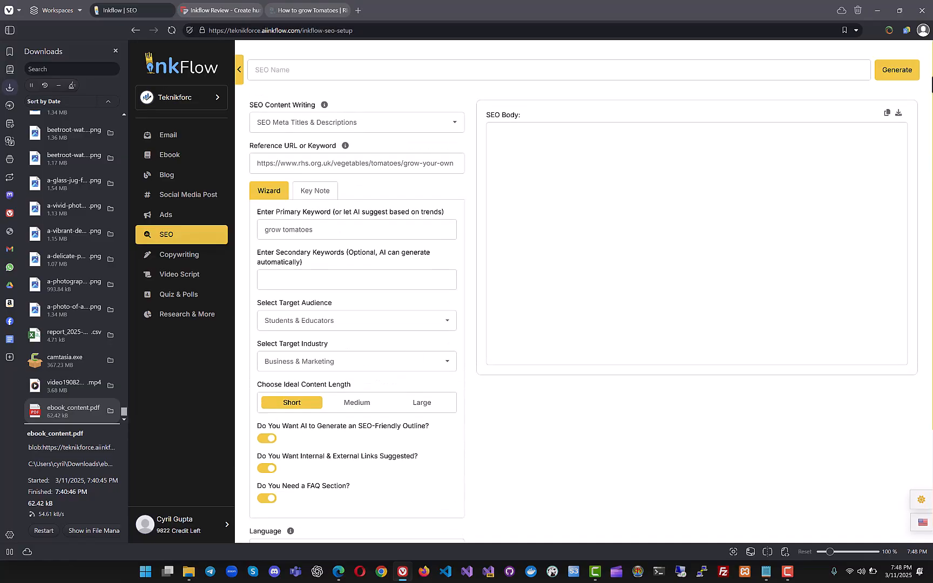
Step: Name the SEO item Tomatoes growth and generate its content
click(880, 75)
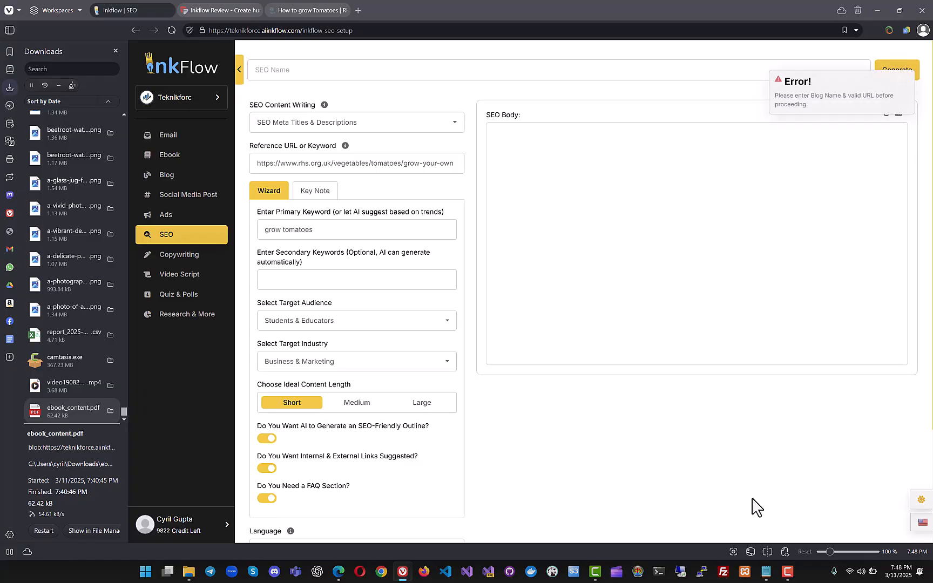
click(442, 71)
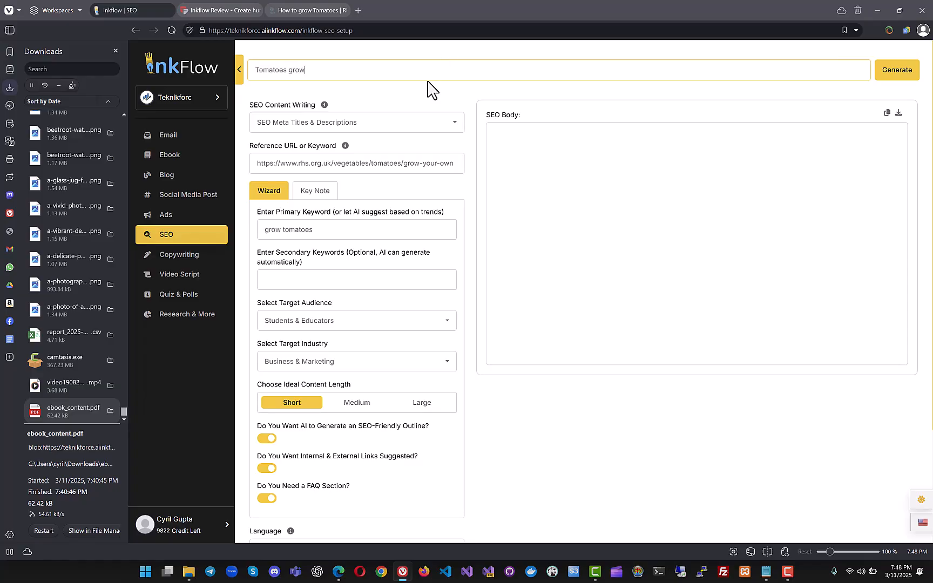
click(817, 545)
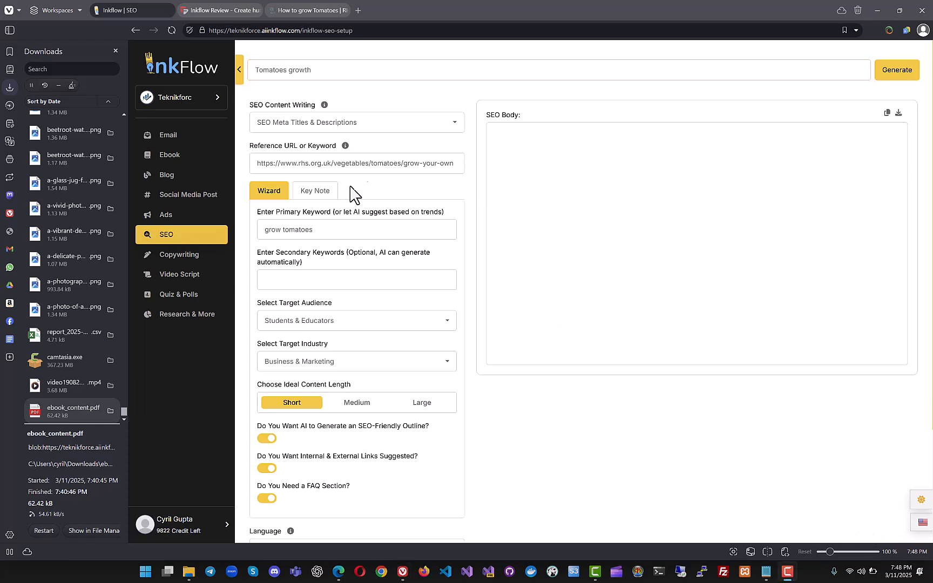
click(895, 75)
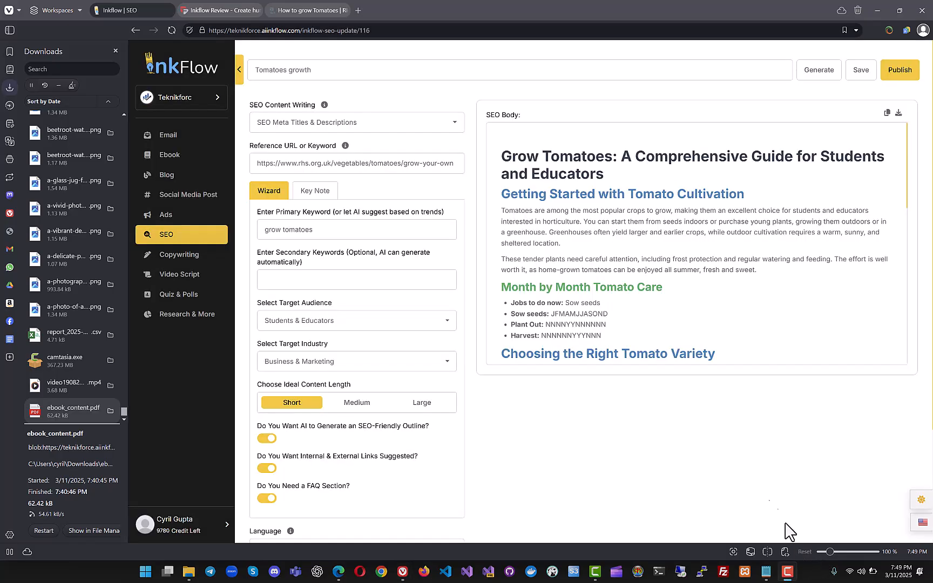
Step: Read through the generated SEO content from its title down to the frequently asked questions
scroll(650, 321, down, 4)
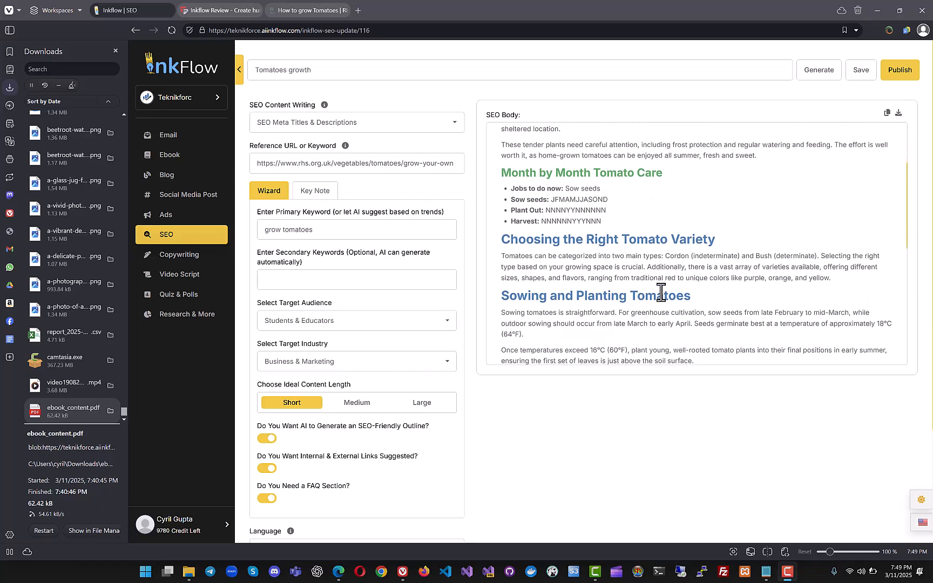
scroll(661, 292, down, 4)
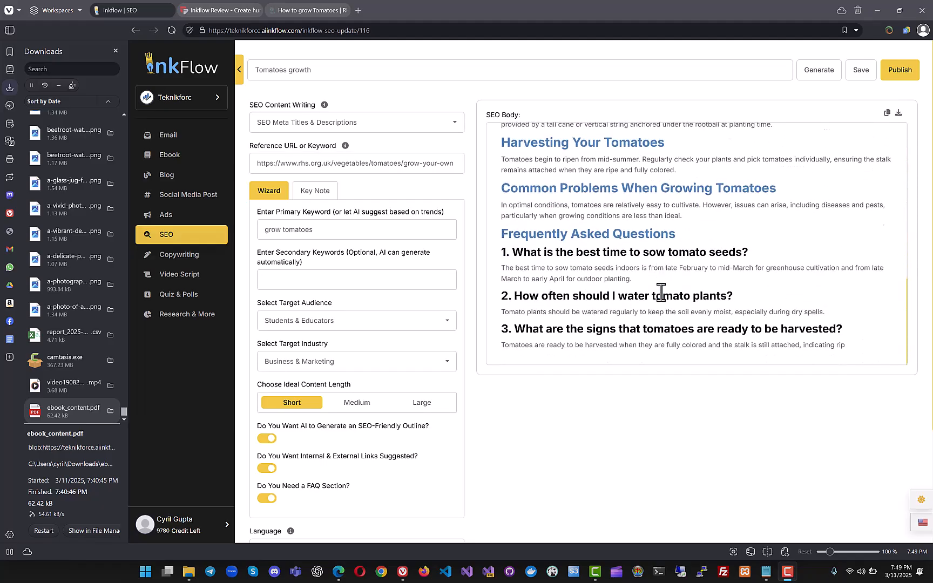
scroll(661, 292, up, 10)
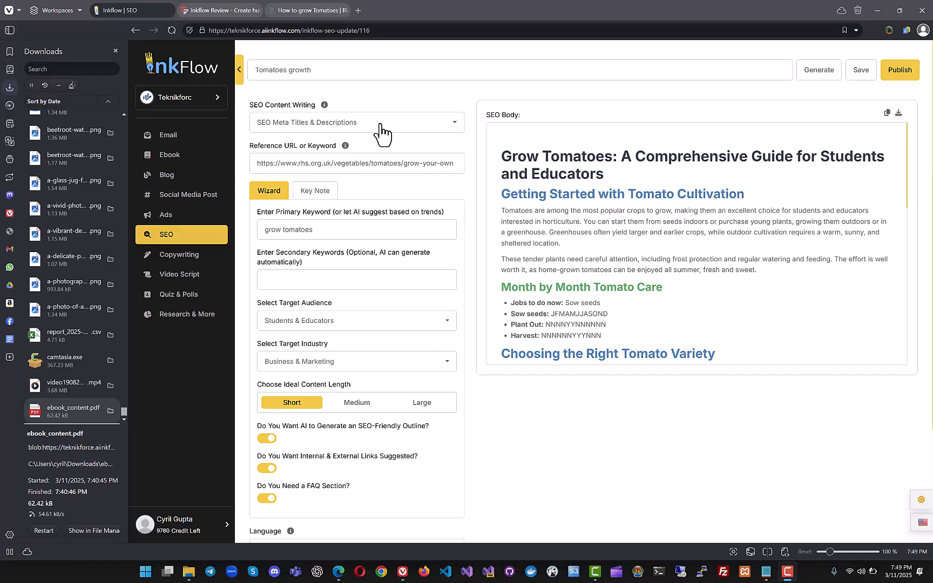
Step: Create a new copywriting item and choose Pain-Agitate-Solution (PAS) Copy as its copy type
click(196, 259)
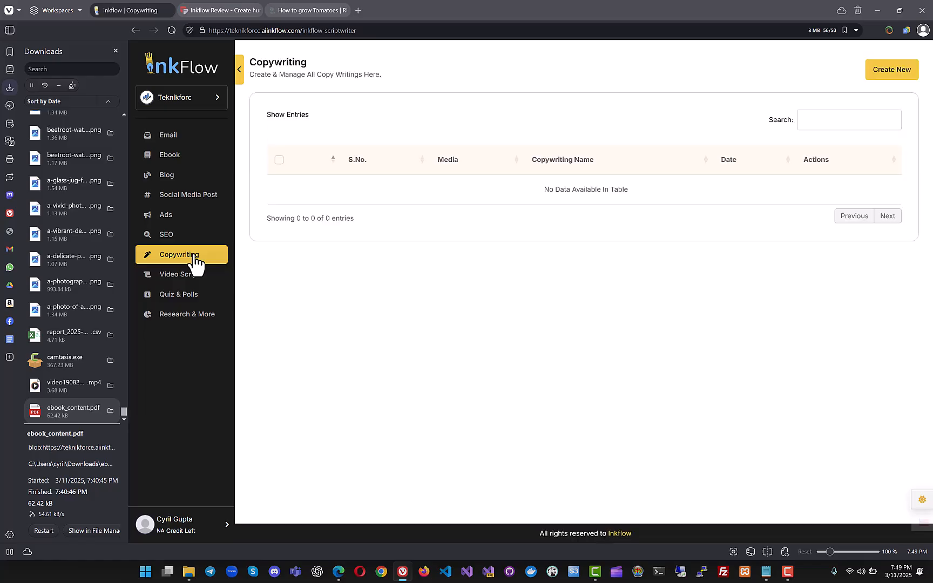
click(897, 73)
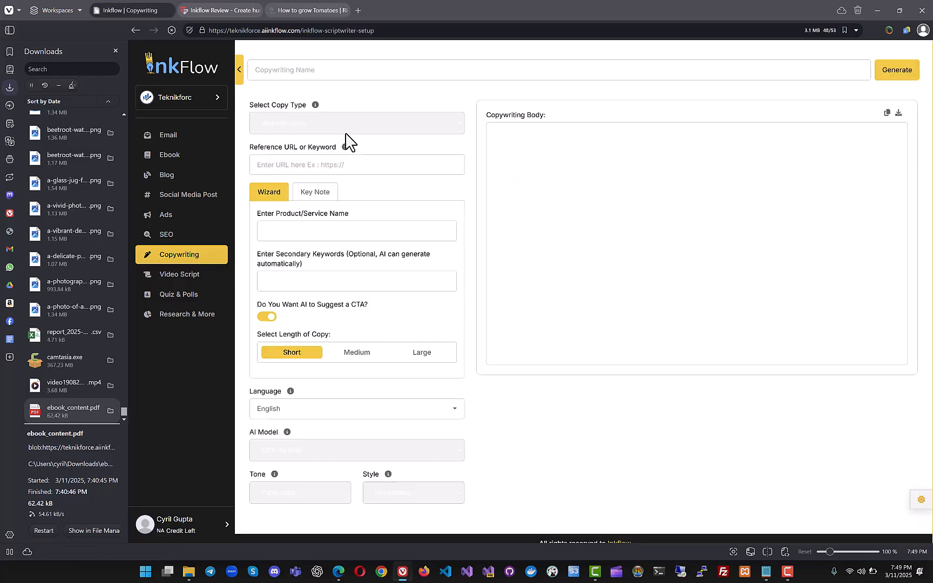
click(347, 125)
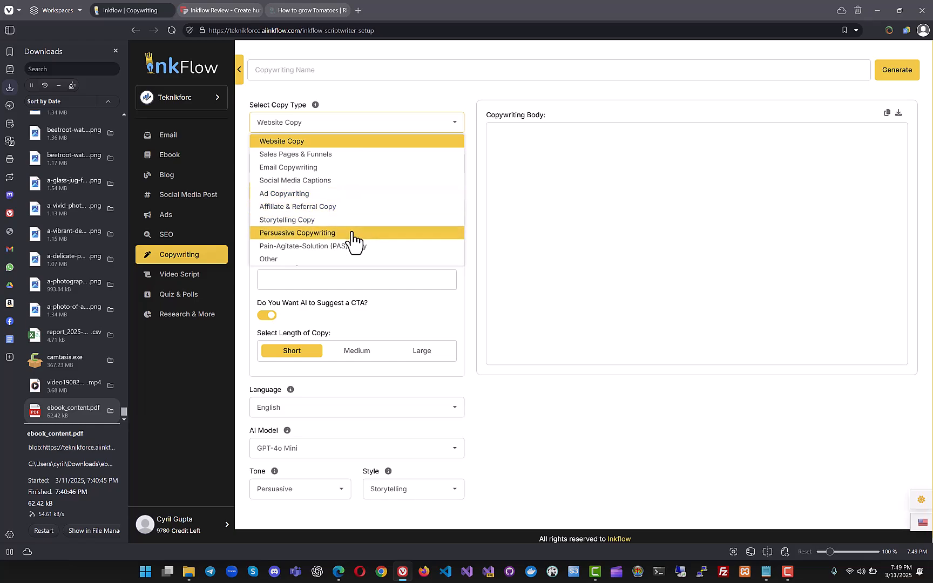
click(344, 268)
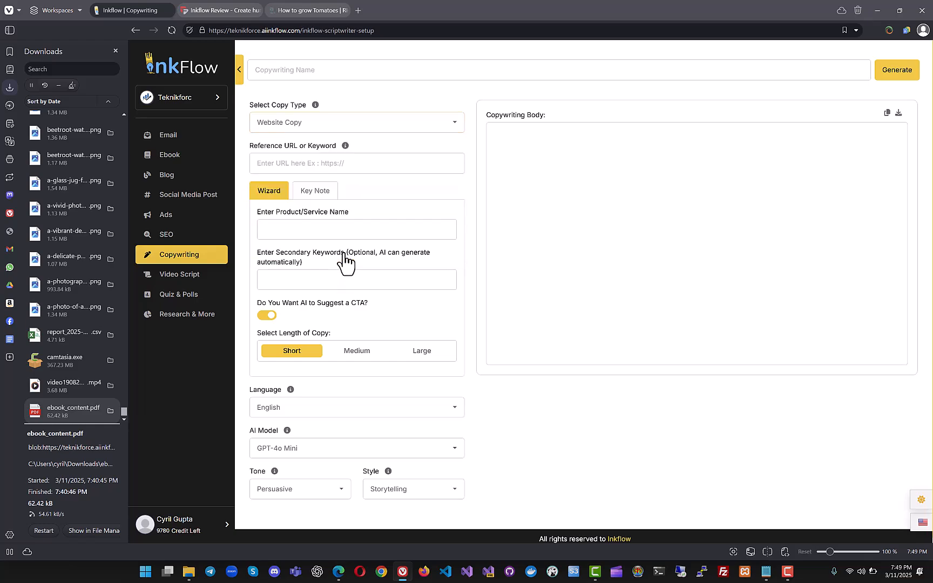
click(358, 128)
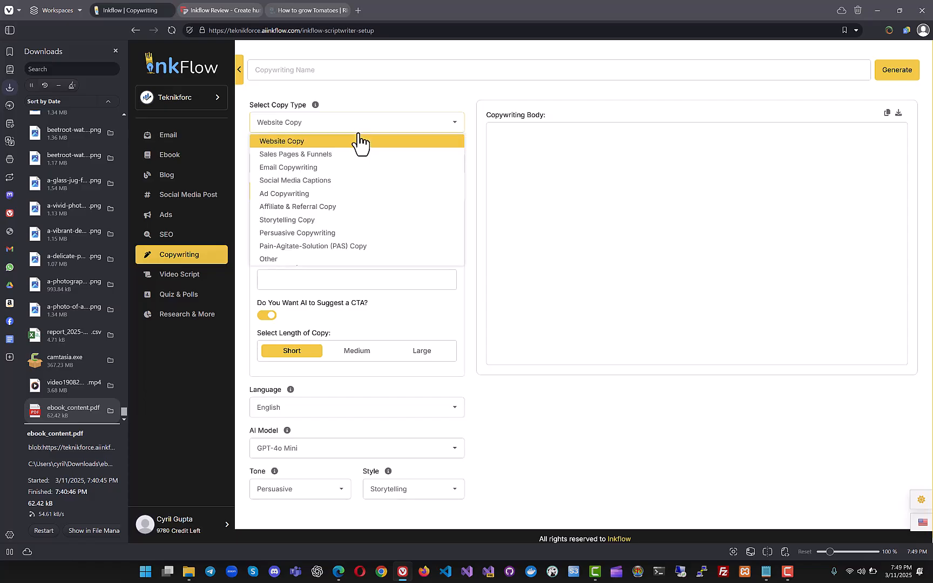
click(340, 247)
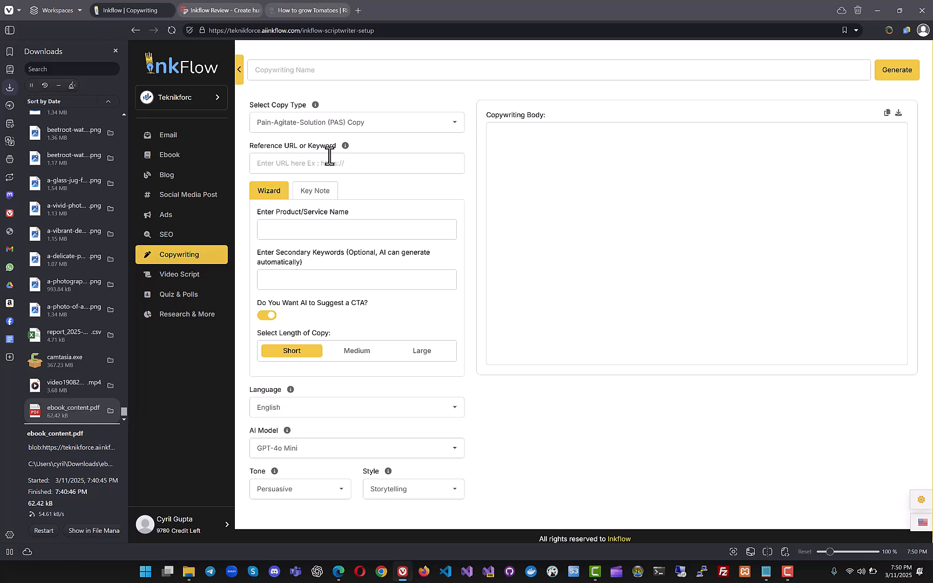
text(https://www.rhs.org.uk/vegetables/tomatoes/grow-your-own)
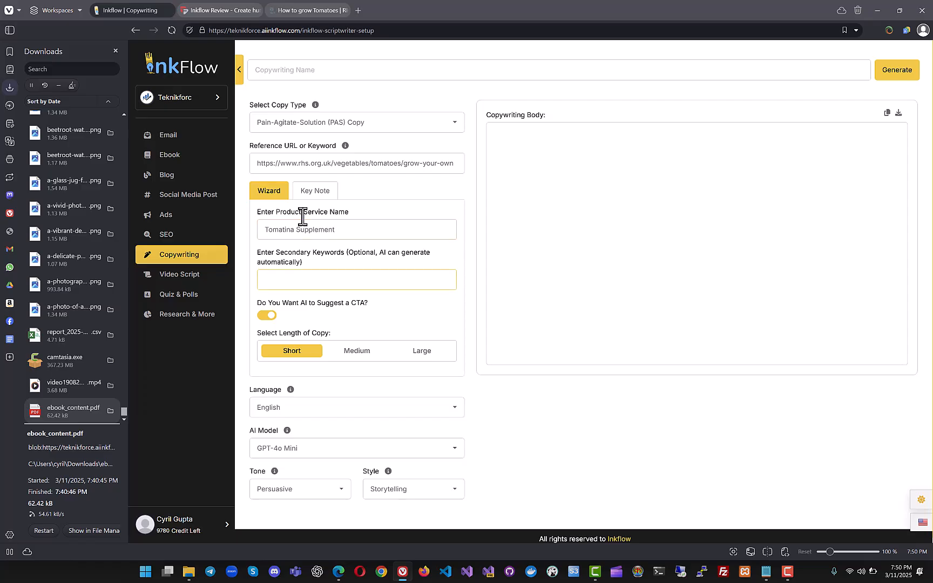
click(280, 286)
scroll(327, 319, down, 1)
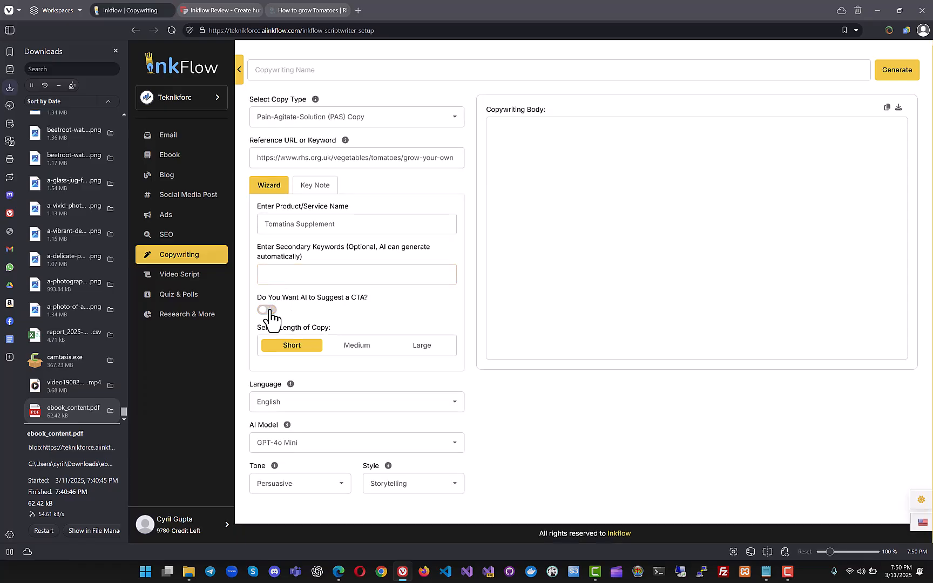
scroll(281, 346, up, 1)
scroll(292, 346, down, 1)
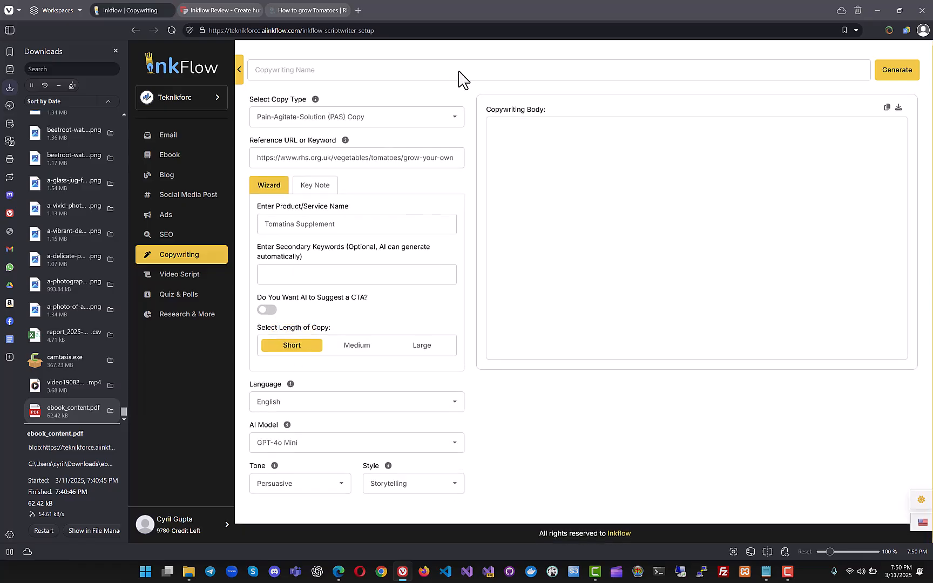
Step: Name the copywriting item tomatina copy and generate its content
triple_click(902, 85)
click(898, 81)
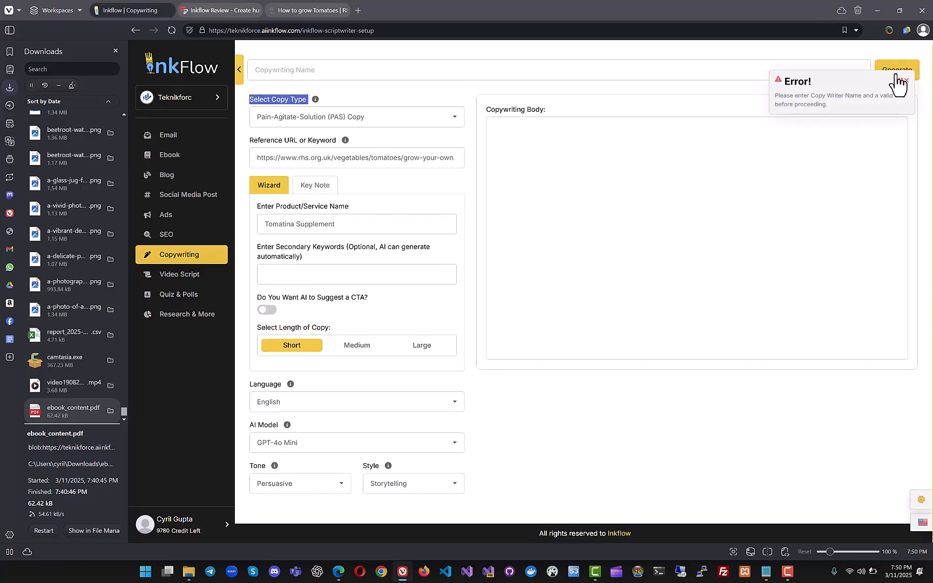
click(421, 68)
text(tO)
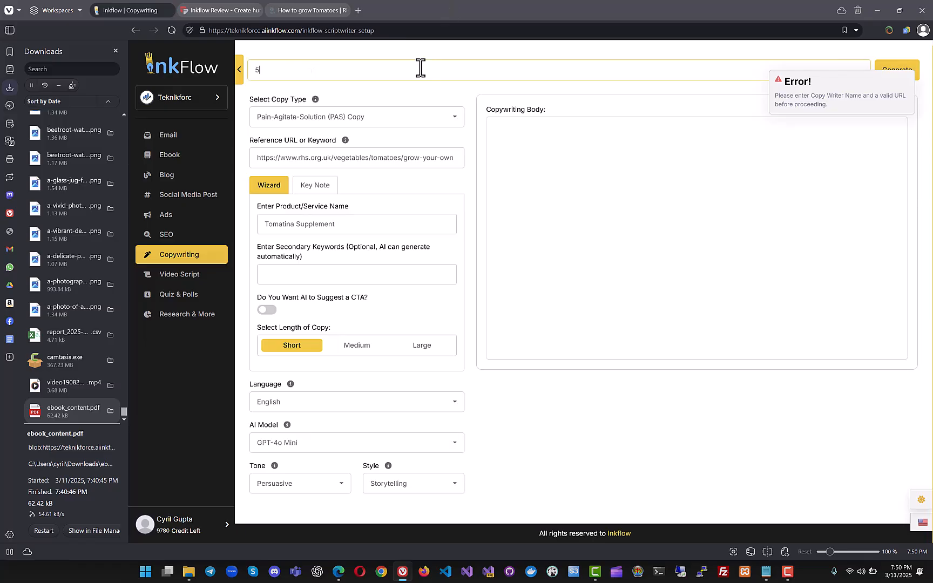
key(BackSpace)
key(BackSpace)
text(tOMA)
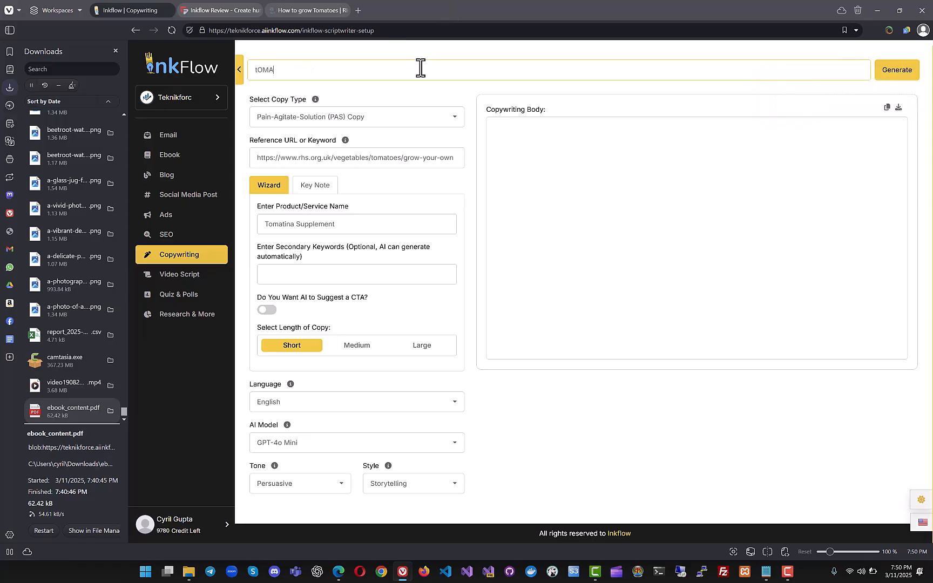
key(BackSpace)
key(BackSpace)
text(tomatina copy)
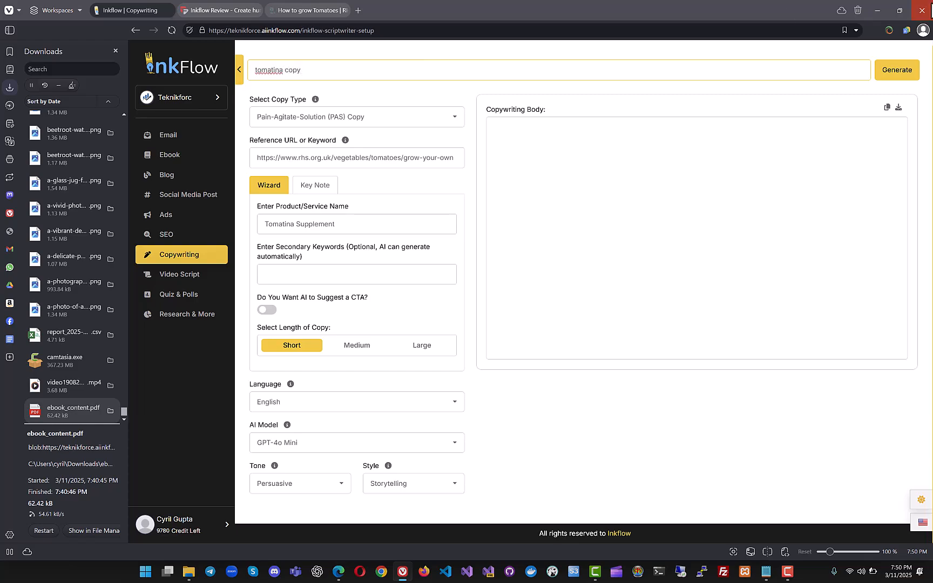
click(885, 73)
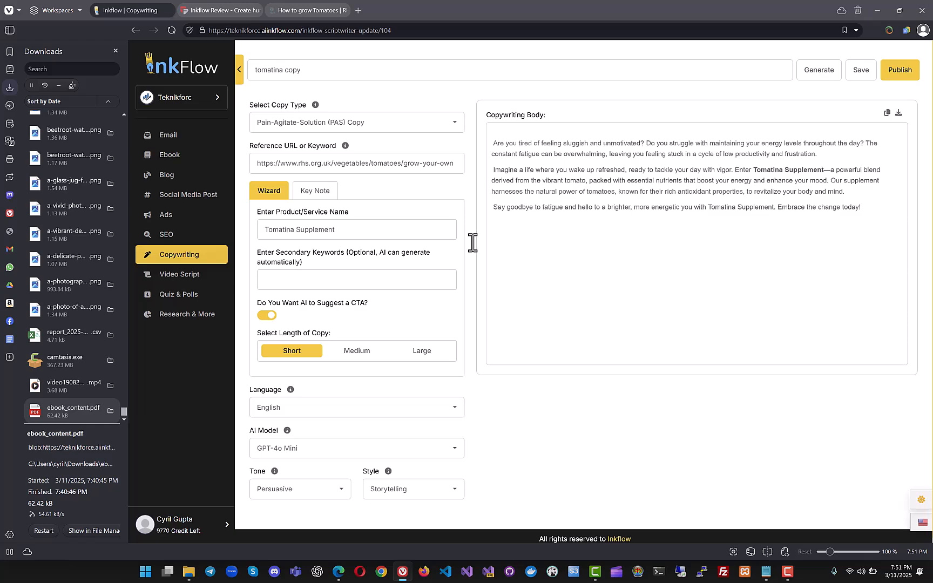
Step: Change the product name to Tomatina Tomato Plant growth Supplement and regenerate the copy
click(385, 278)
click(421, 227)
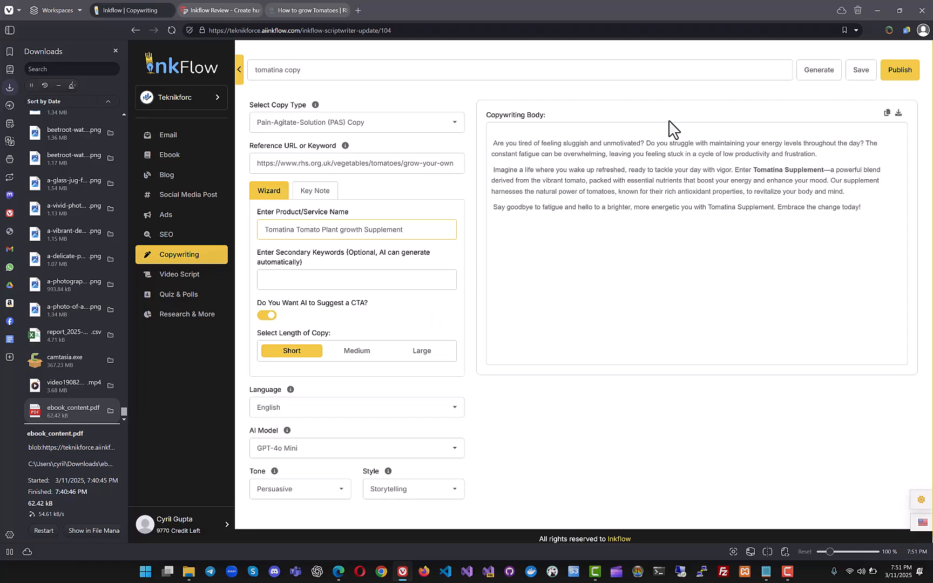
click(810, 72)
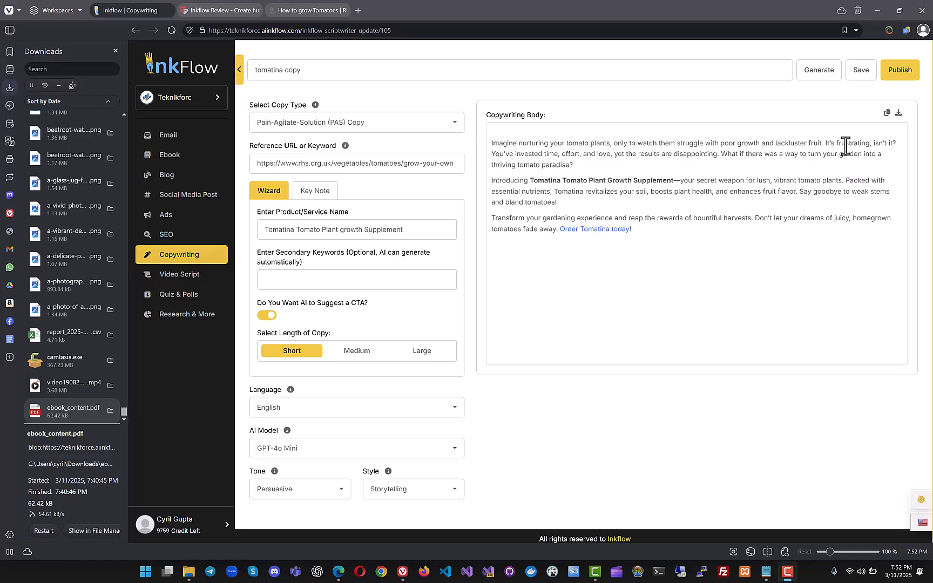
Step: Read through the short plant supplement copy and regenerate it with the length set to Large
drag(580, 143, 738, 156)
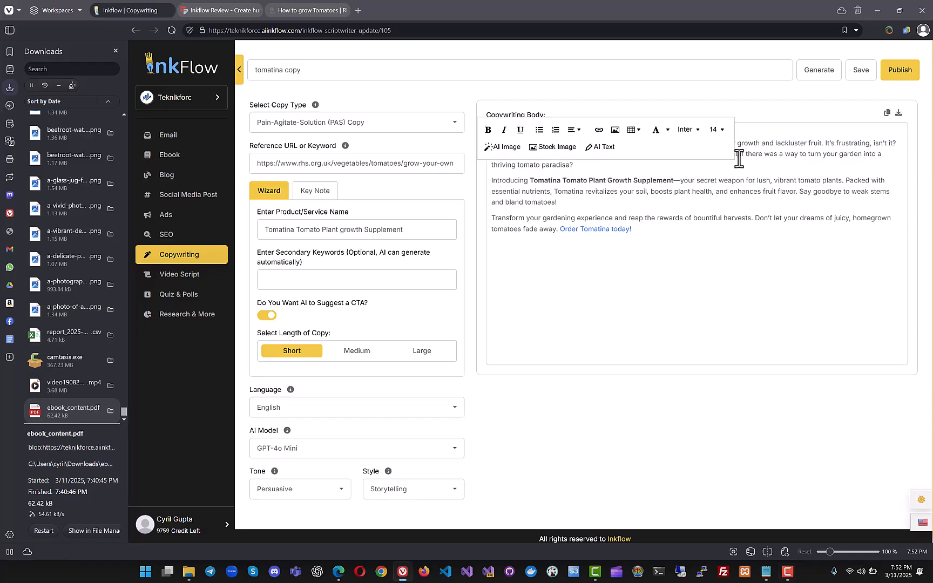
click(739, 157)
drag(580, 172, 492, 154)
drag(571, 155, 609, 165)
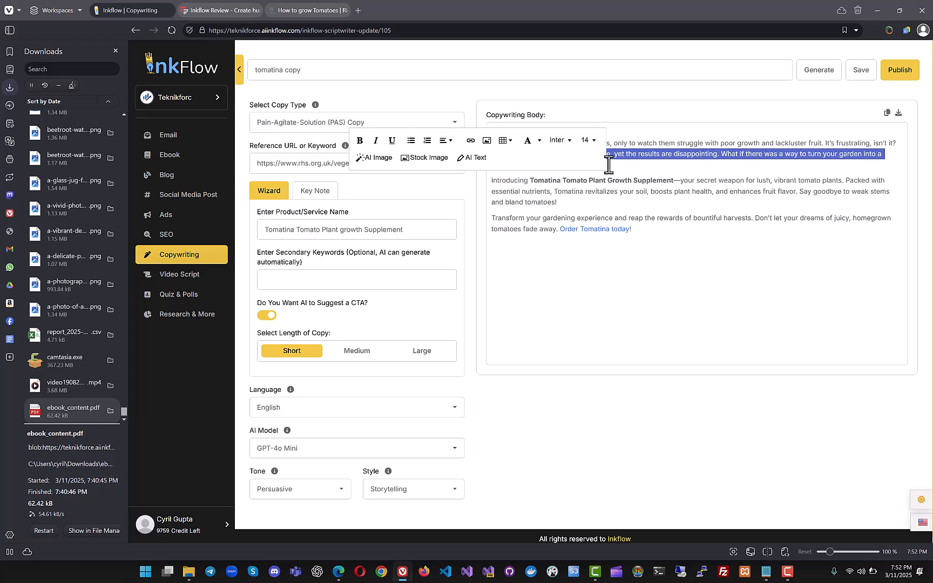
drag(524, 187, 644, 227)
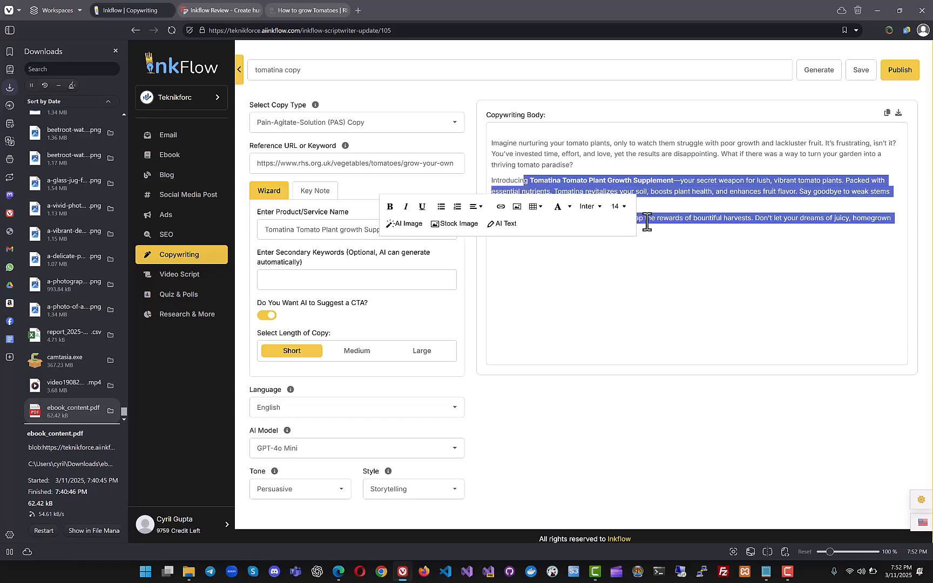
click(671, 207)
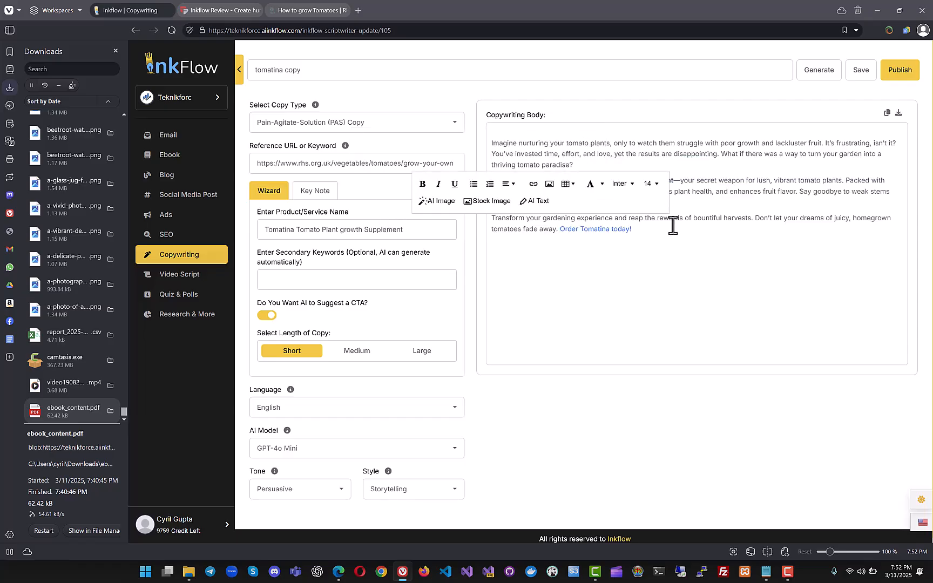
key(ctrl+a)
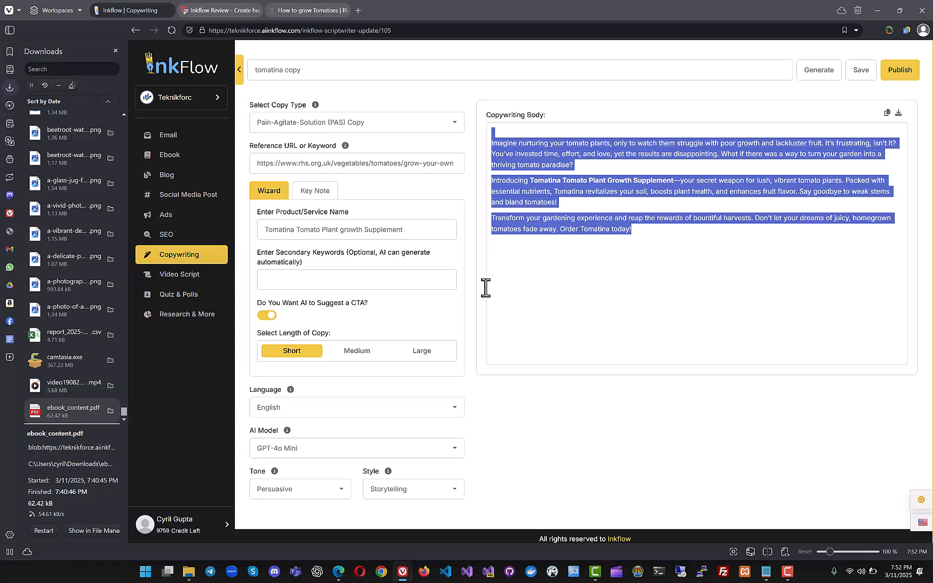
click(409, 353)
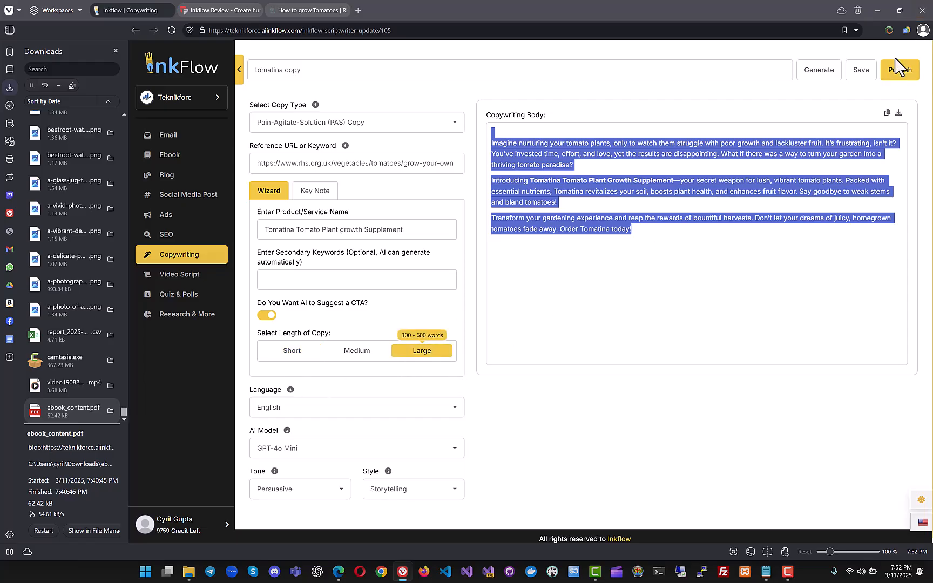
click(813, 72)
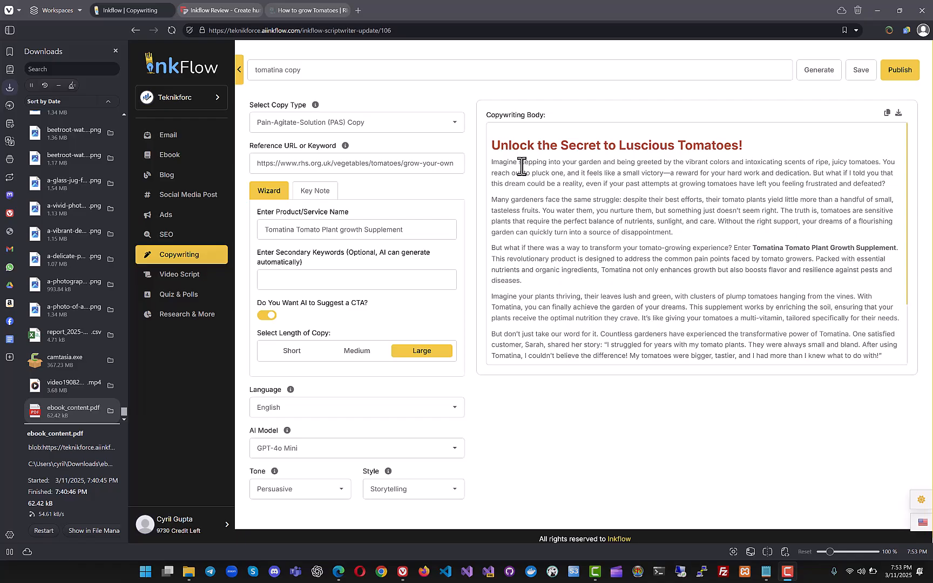
Step: Read through the large version of the supplement copy from its headline to the closing call to order
drag(524, 162, 699, 184)
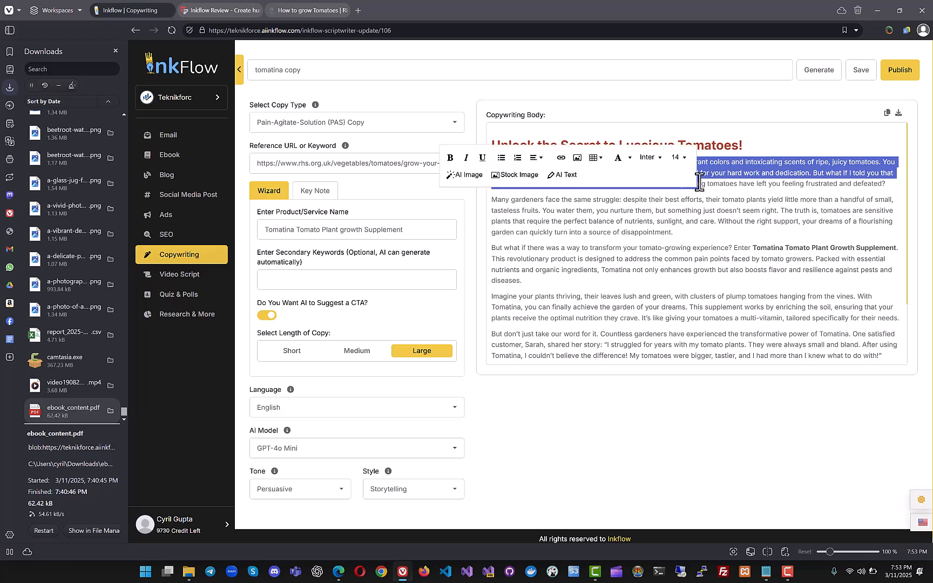
click(723, 198)
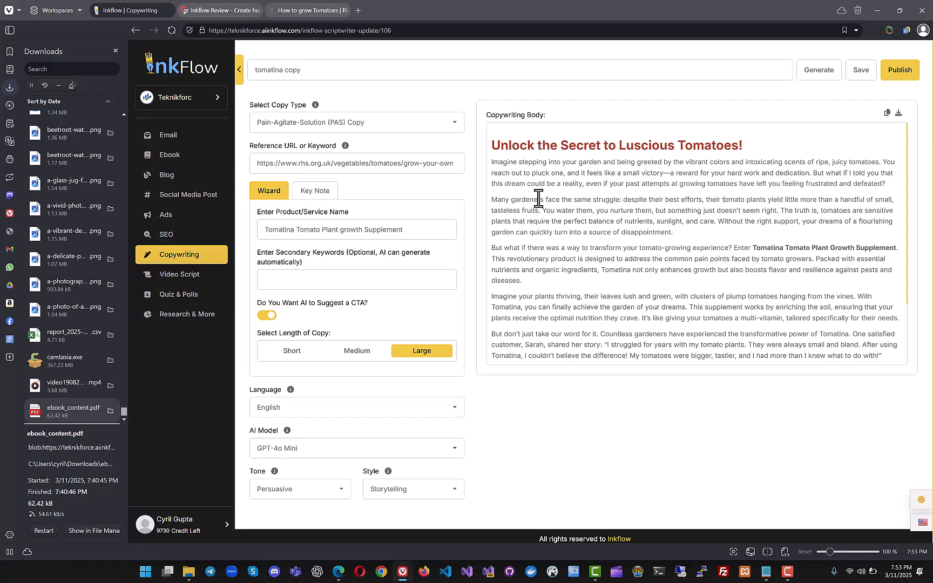
drag(568, 192, 582, 193)
click(583, 193)
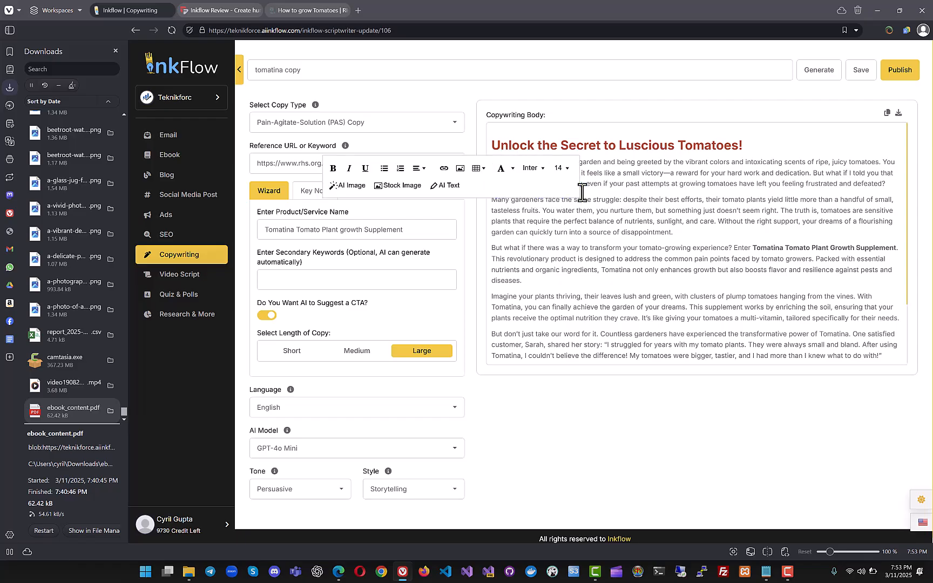
drag(576, 162, 635, 272)
click(636, 271)
drag(602, 162, 684, 178)
click(729, 170)
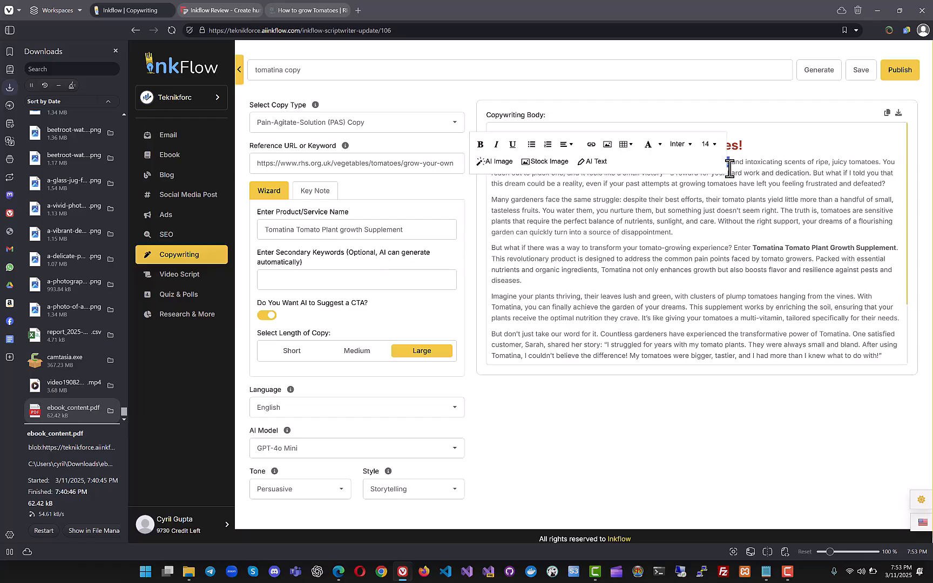
drag(547, 162, 804, 177)
click(664, 232)
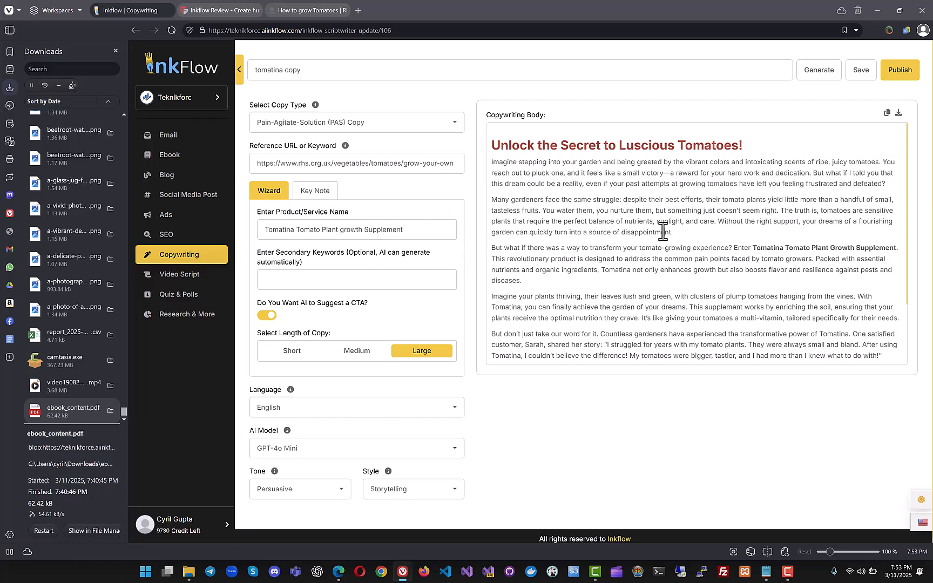
scroll(602, 379, down, 1)
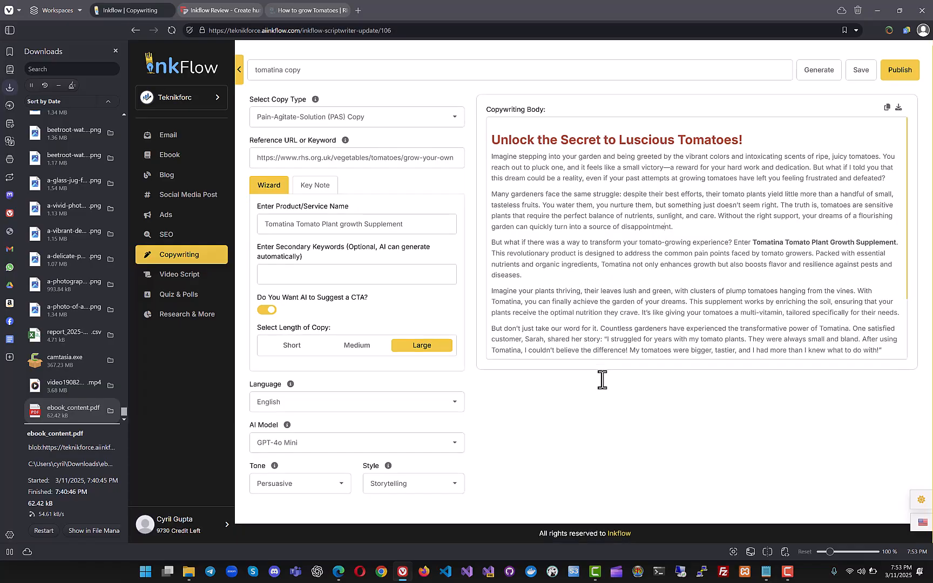
scroll(624, 264, down, 2)
scroll(625, 263, up, 2)
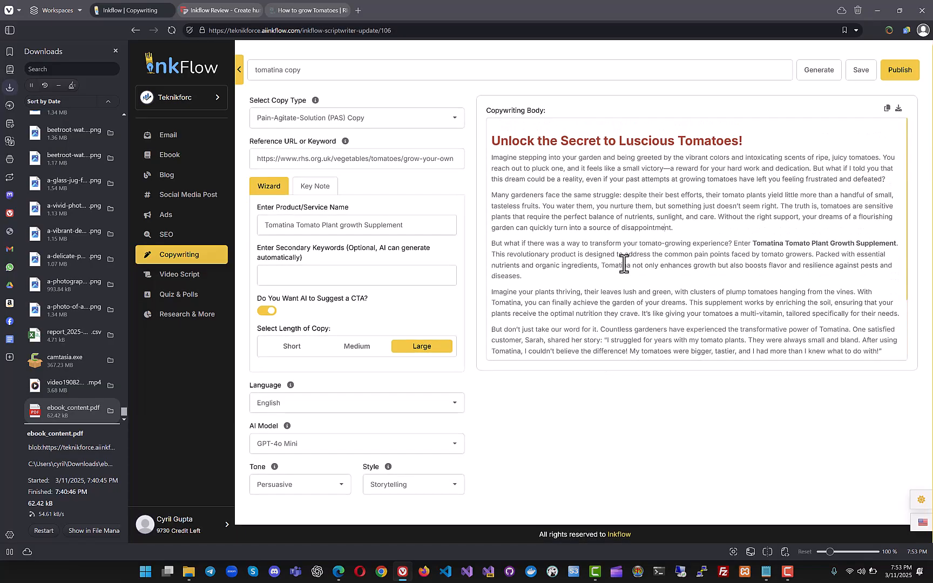
scroll(627, 262, down, 2)
scroll(635, 255, up, 1)
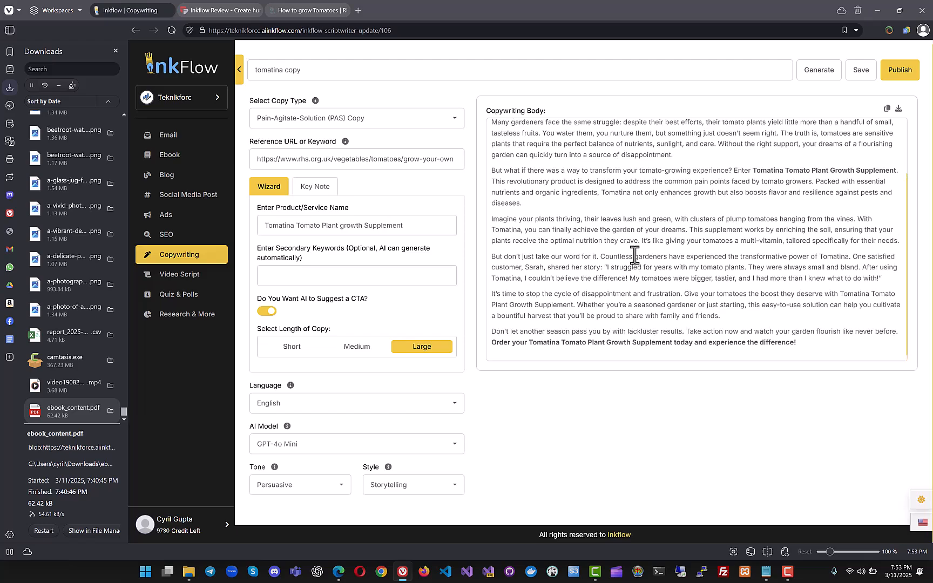
scroll(635, 255, up, 2)
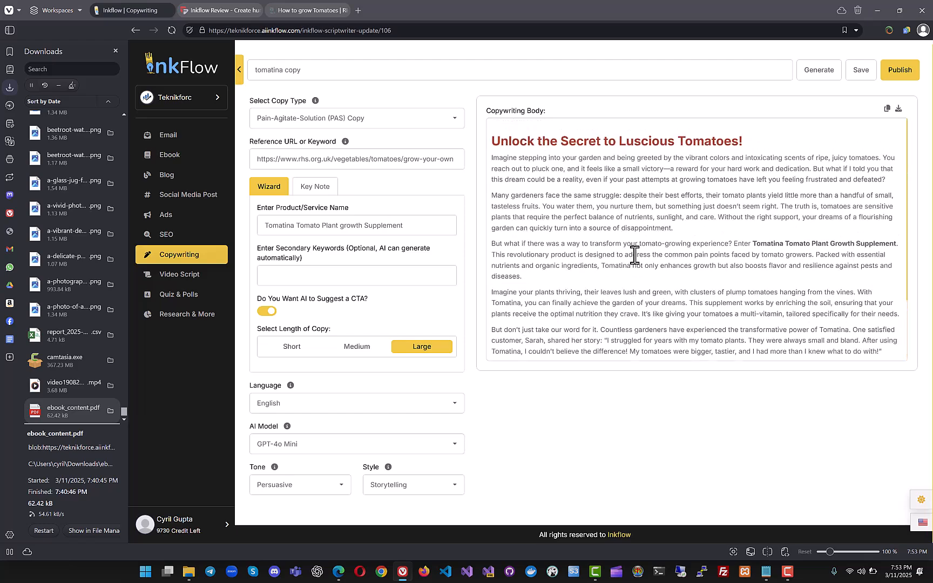
Step: Create a new video script of the YouTube Video Scripts type and set its video length to Large
click(176, 276)
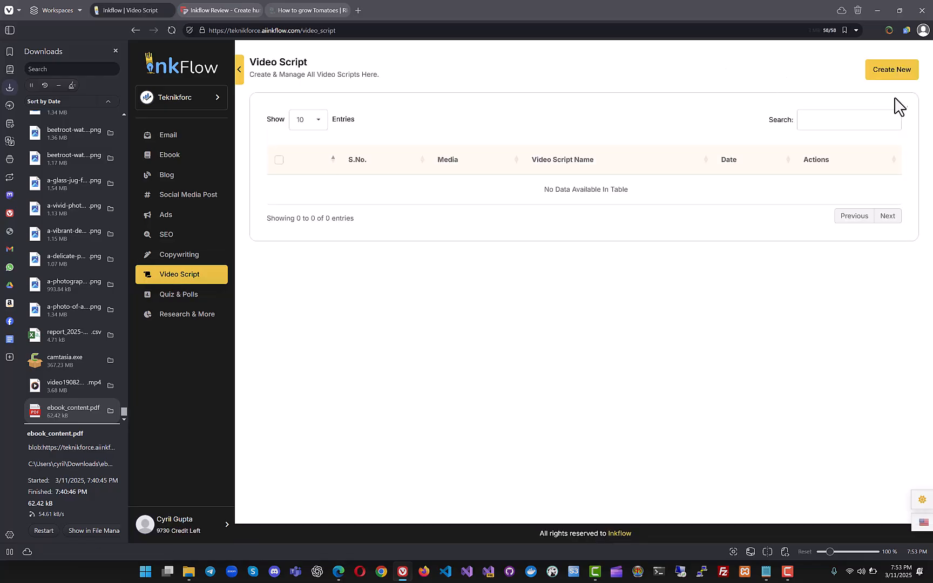
click(891, 70)
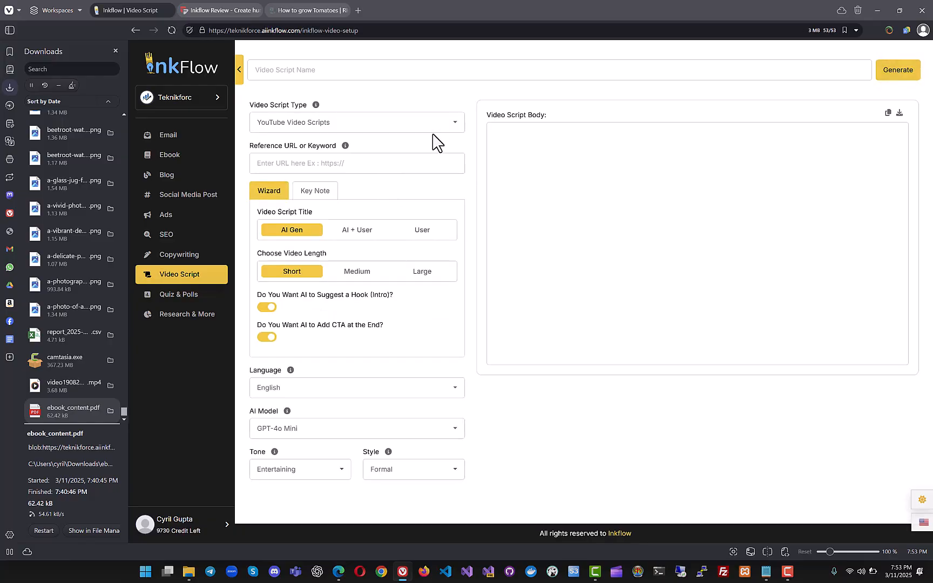
click(432, 128)
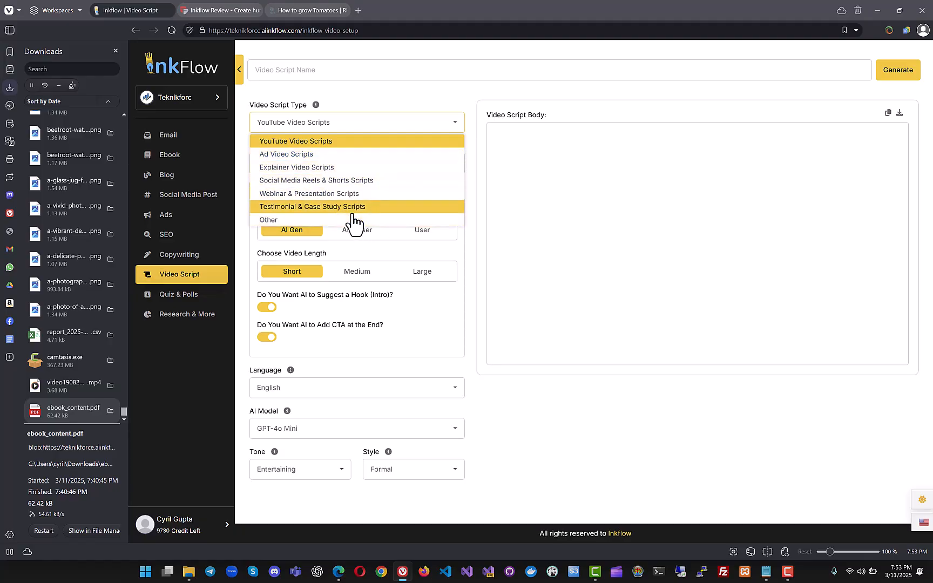
click(365, 155)
click(385, 131)
click(373, 139)
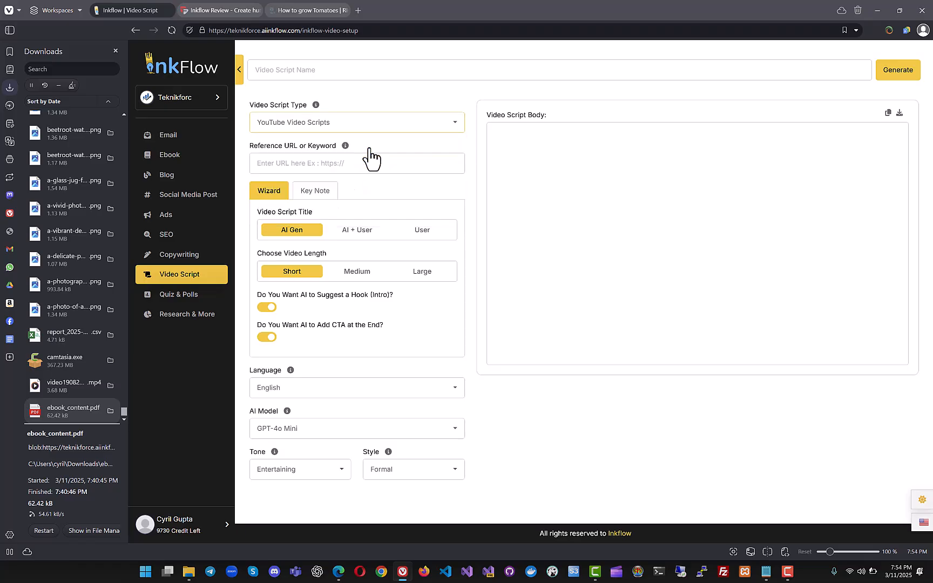
click(425, 277)
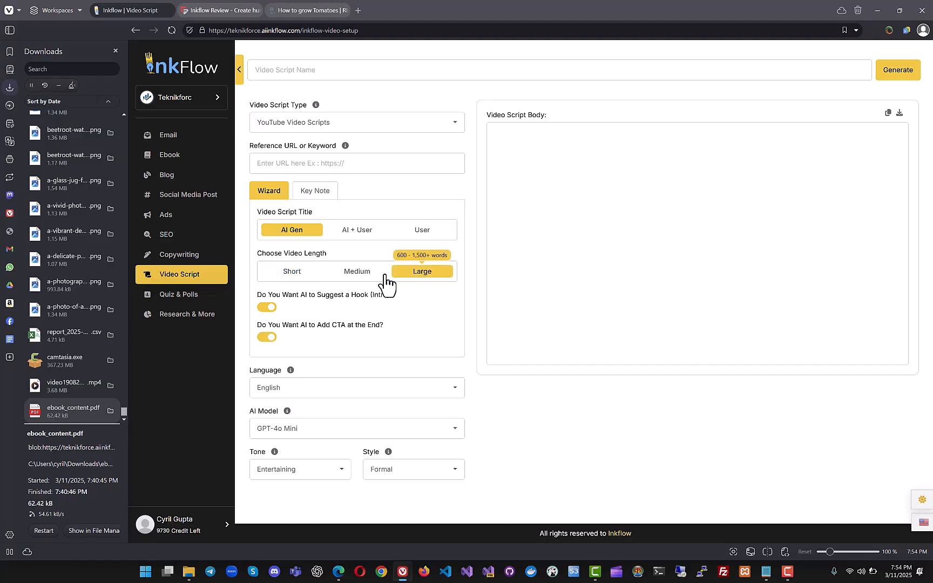
click(389, 125)
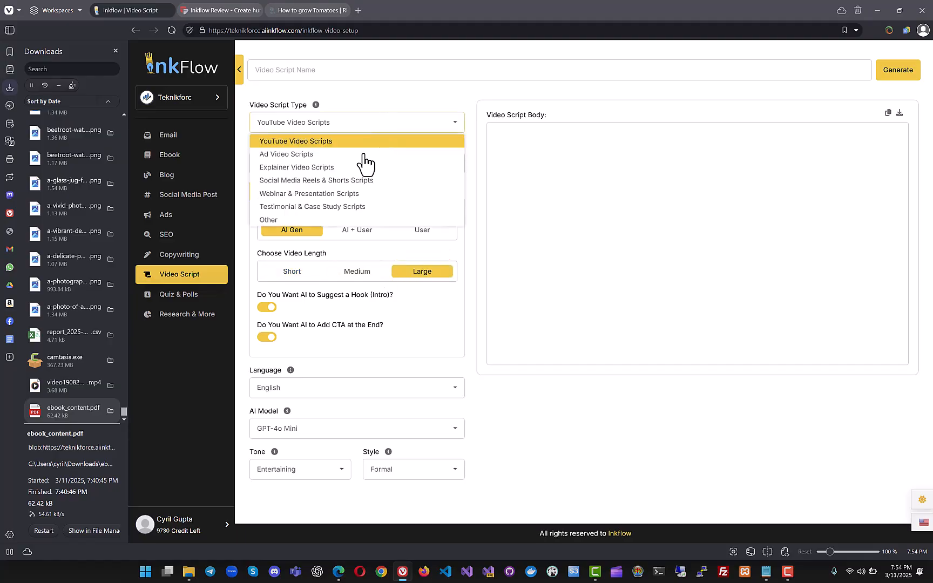
click(340, 200)
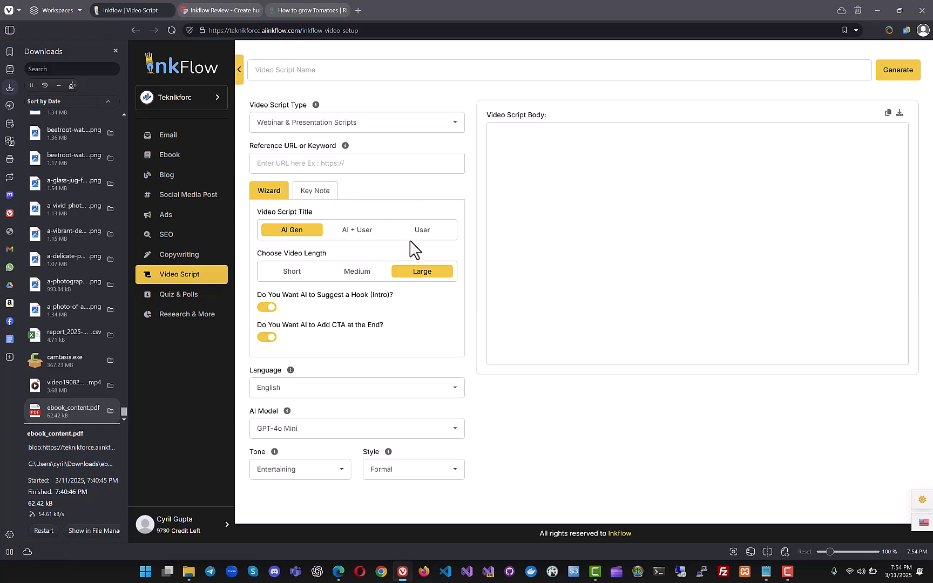
click(368, 276)
click(418, 275)
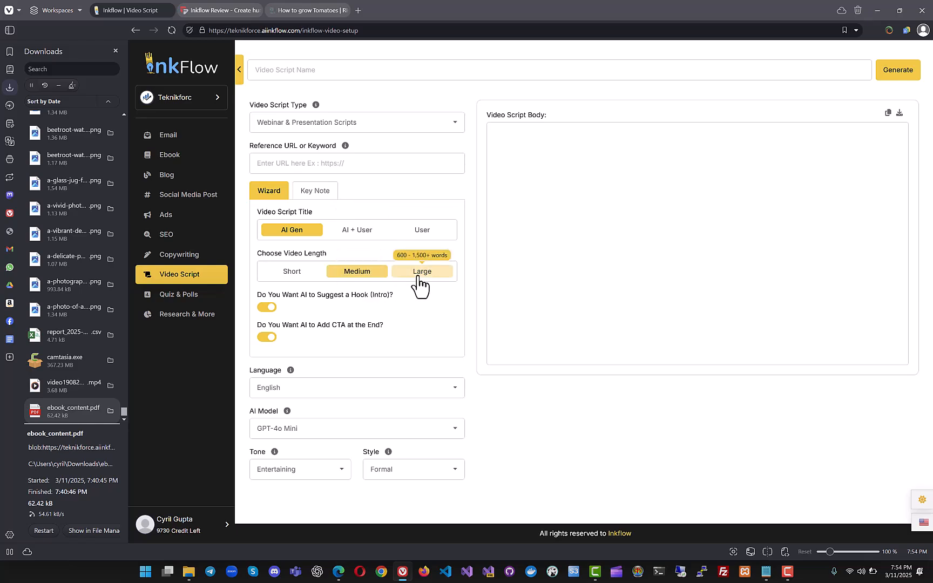
click(328, 130)
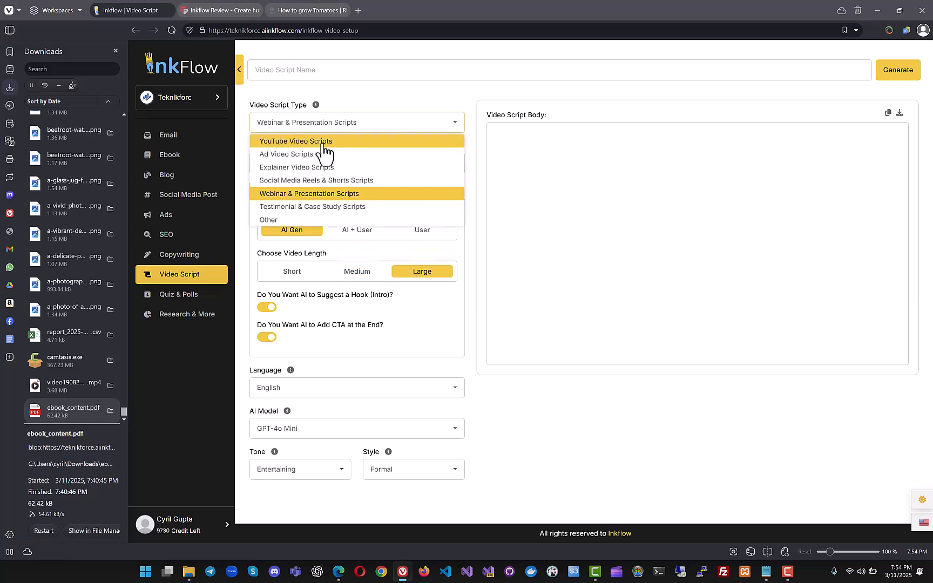
click(321, 142)
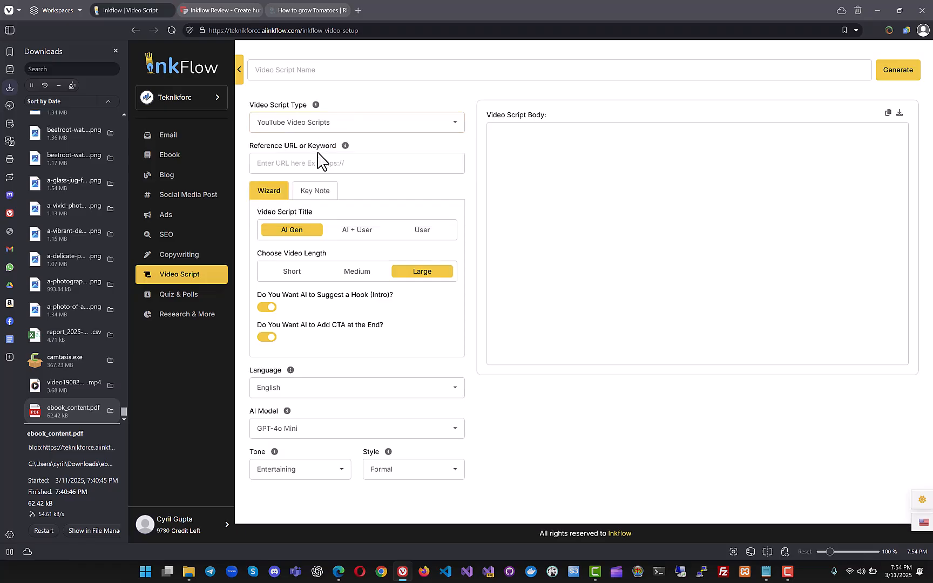
click(320, 162)
text(https://www.rhs.org.uk/vegetables/tomatoes/grow-your-own)
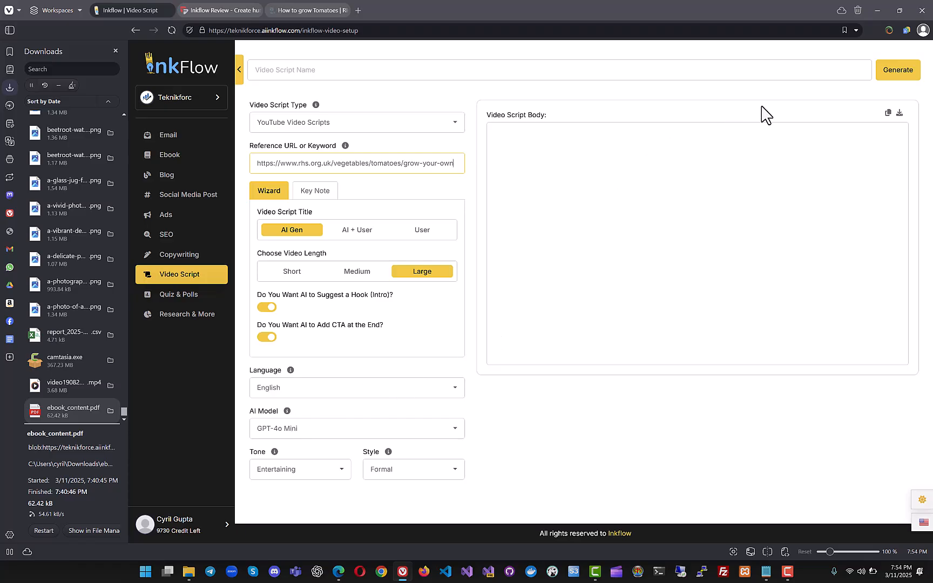
click(506, 70)
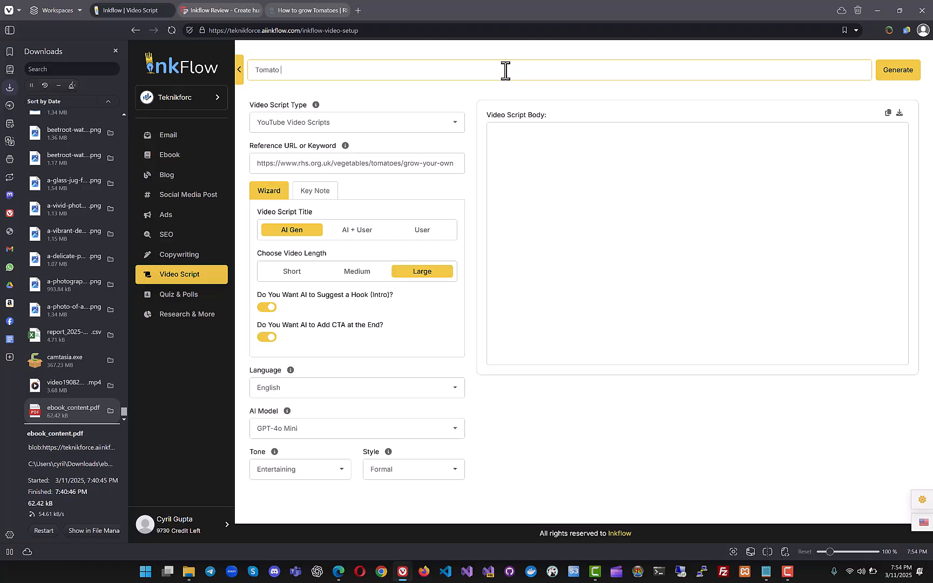
click(898, 70)
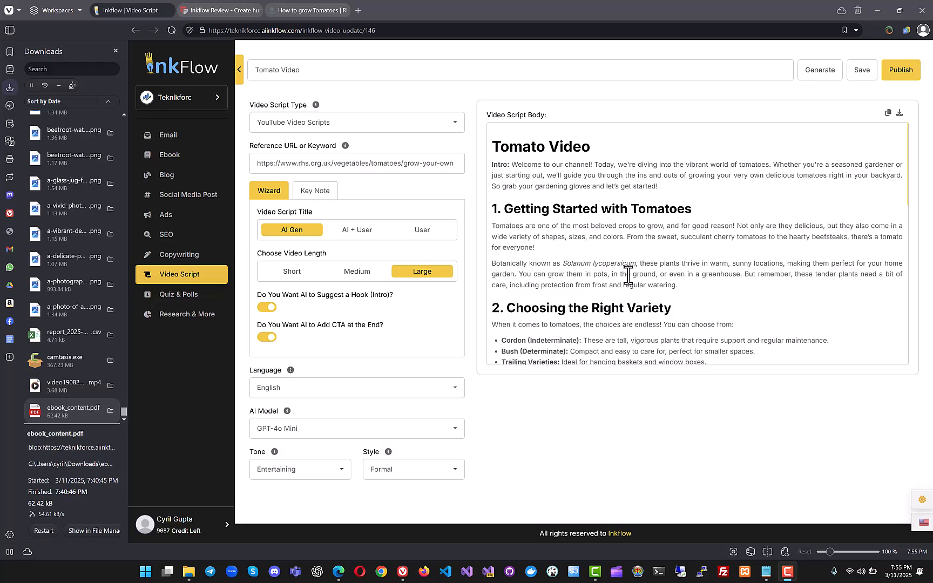
Step: Read through the generated tomato video script from the intro to the Common Problems and Solutions section
scroll(628, 275, down, 3)
scroll(629, 276, down, 1)
scroll(629, 276, down, 1)
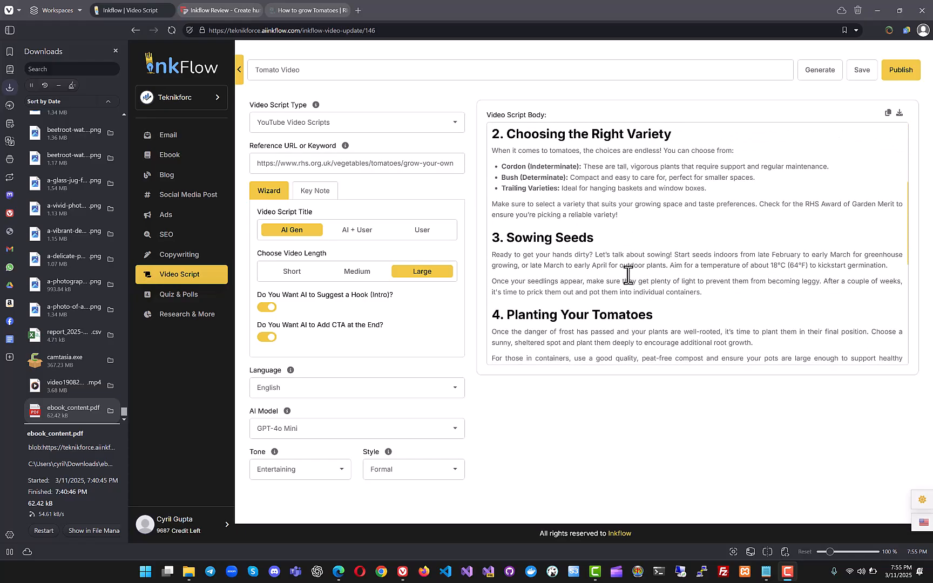
scroll(632, 267, down, 1)
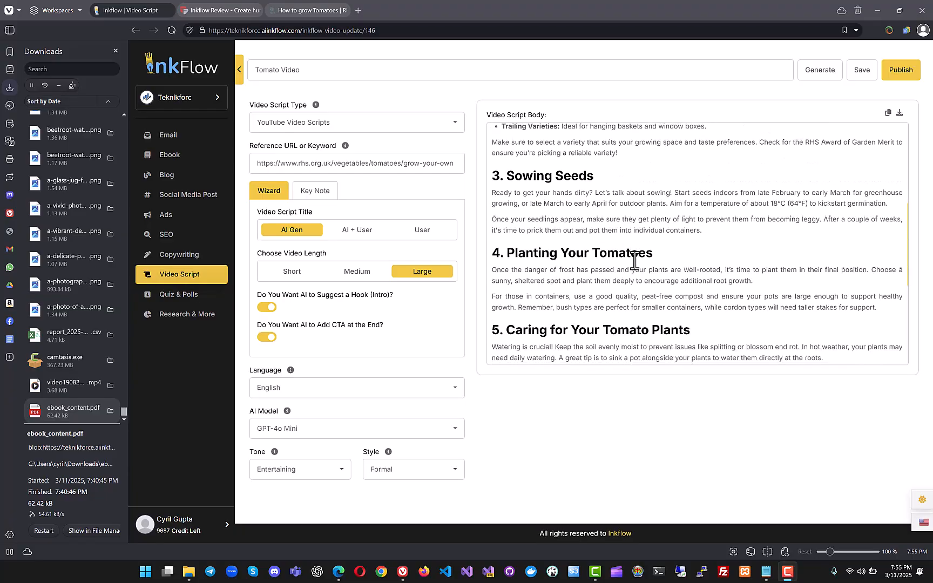
scroll(636, 259, down, 1)
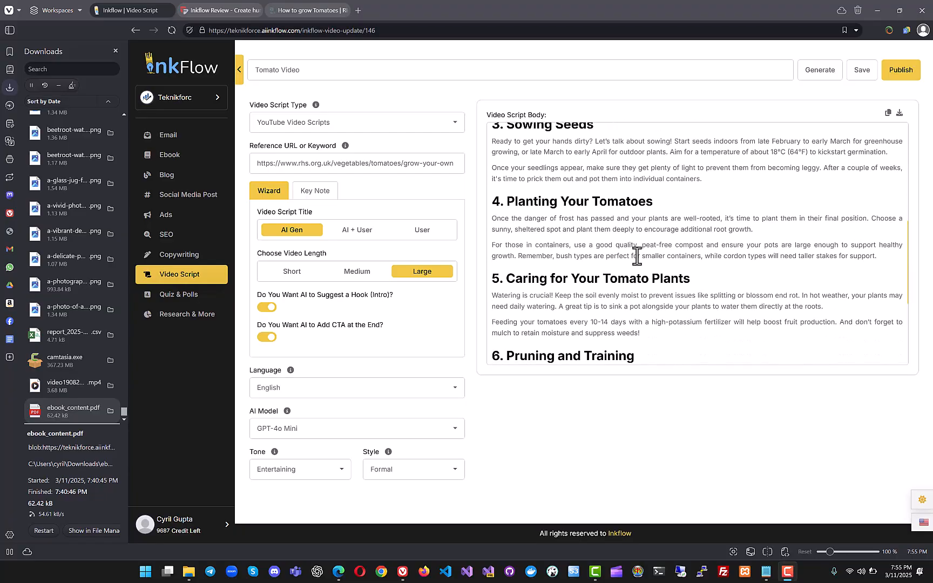
scroll(575, 173, up, 1)
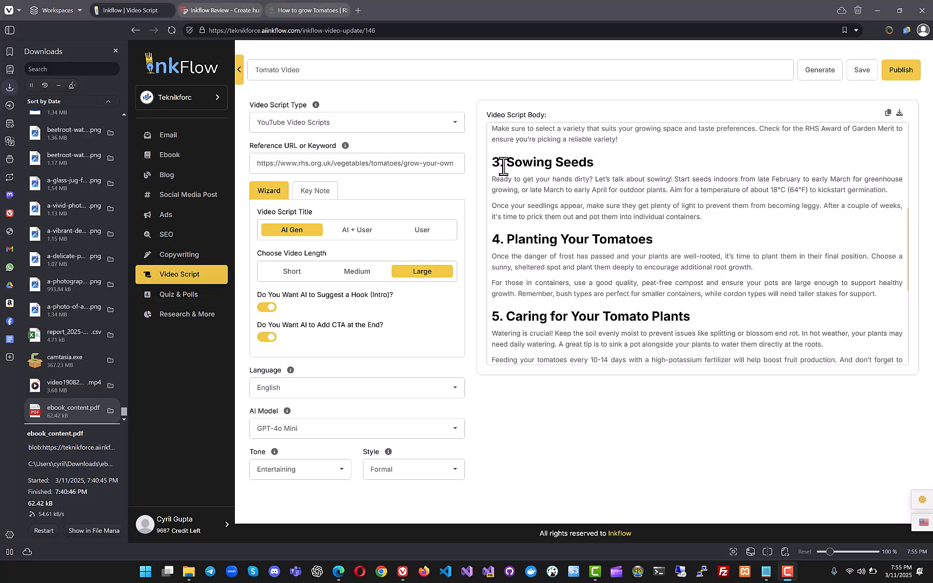
drag(517, 181, 819, 215)
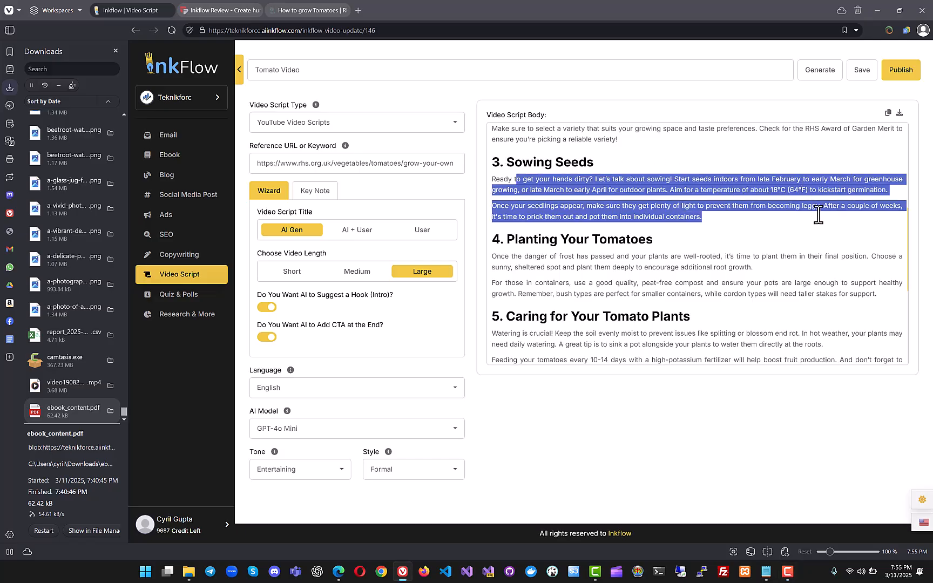
click(784, 231)
scroll(570, 274, down, 1)
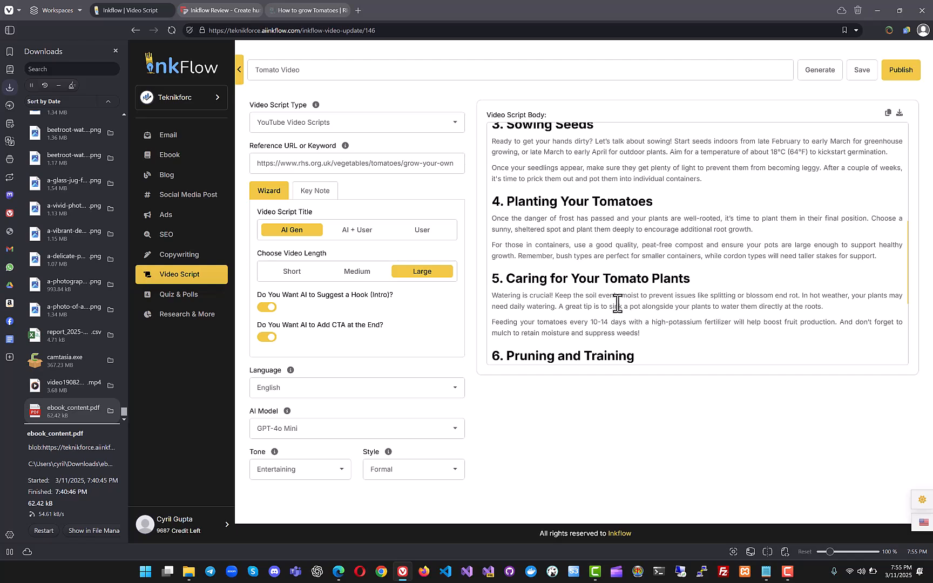
scroll(621, 294, down, 3)
scroll(587, 276, down, 1)
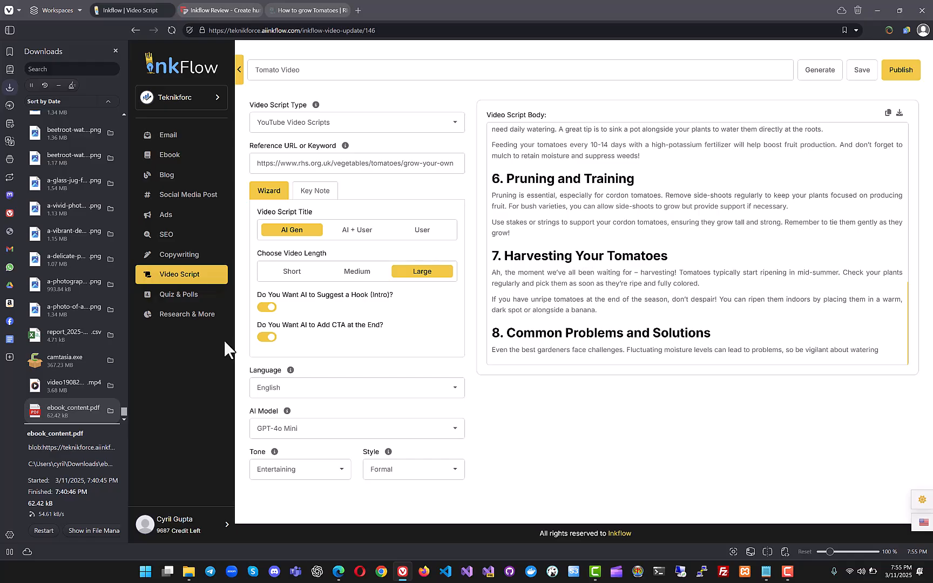
click(294, 473)
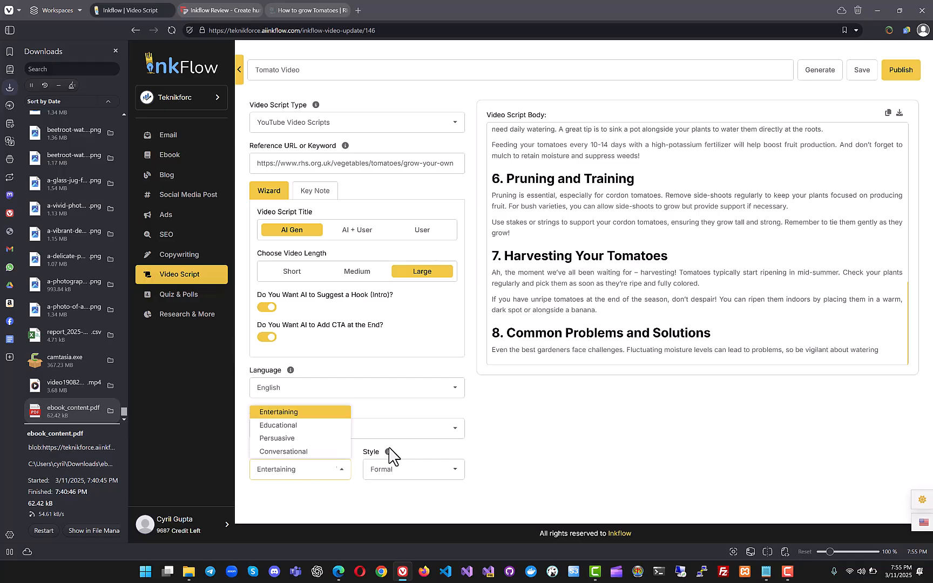
click(386, 478)
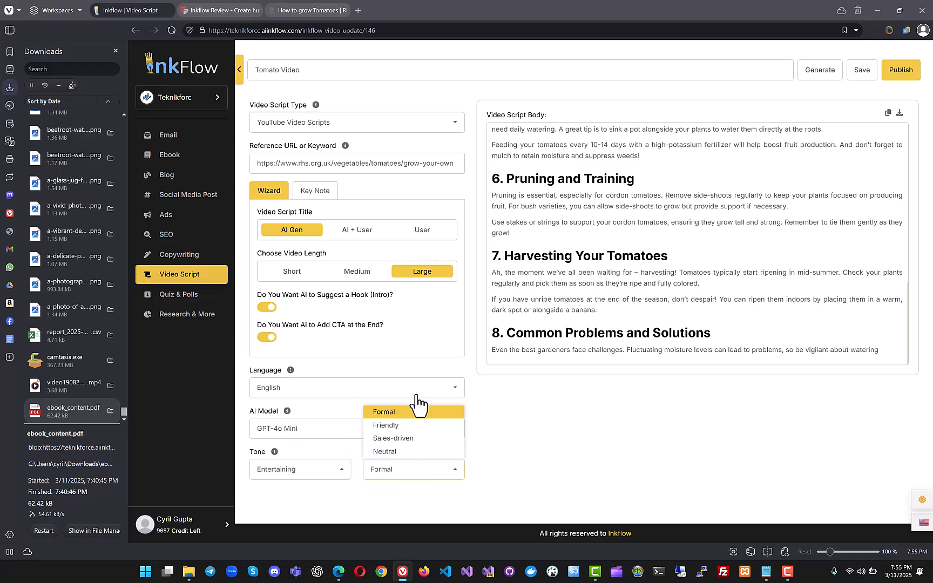
click(513, 438)
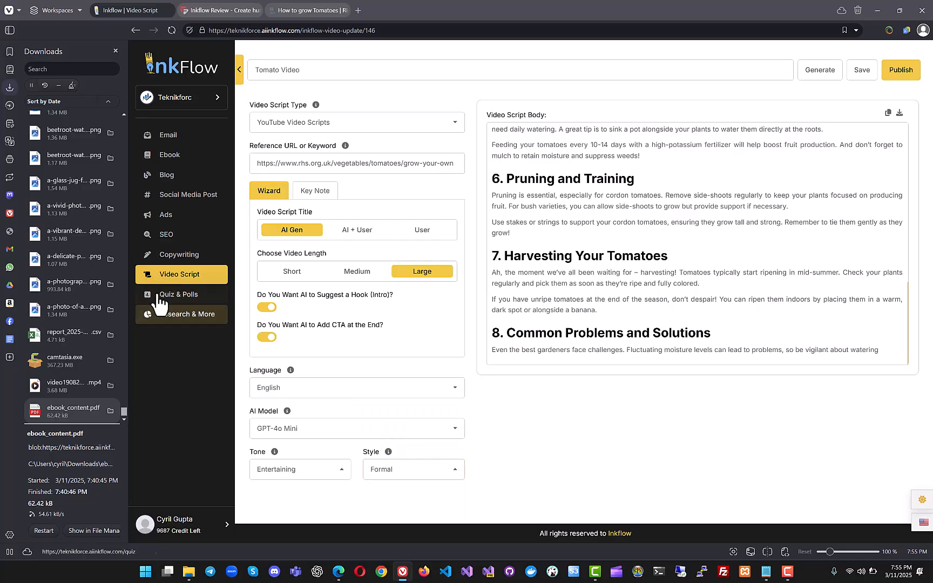
Step: Create a new item in Quiz & Polls, close the browser's downloads list and name the item tomato quiz
click(167, 303)
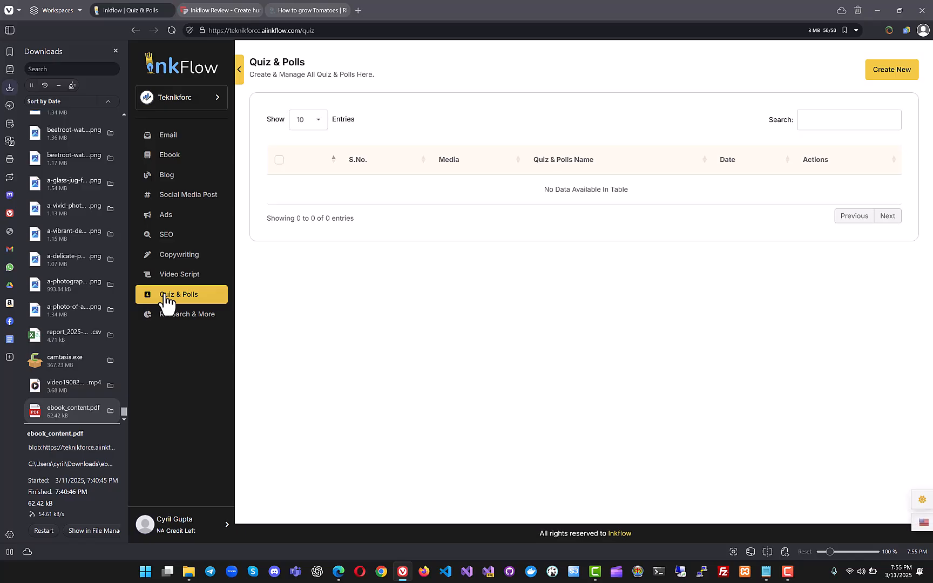
click(890, 82)
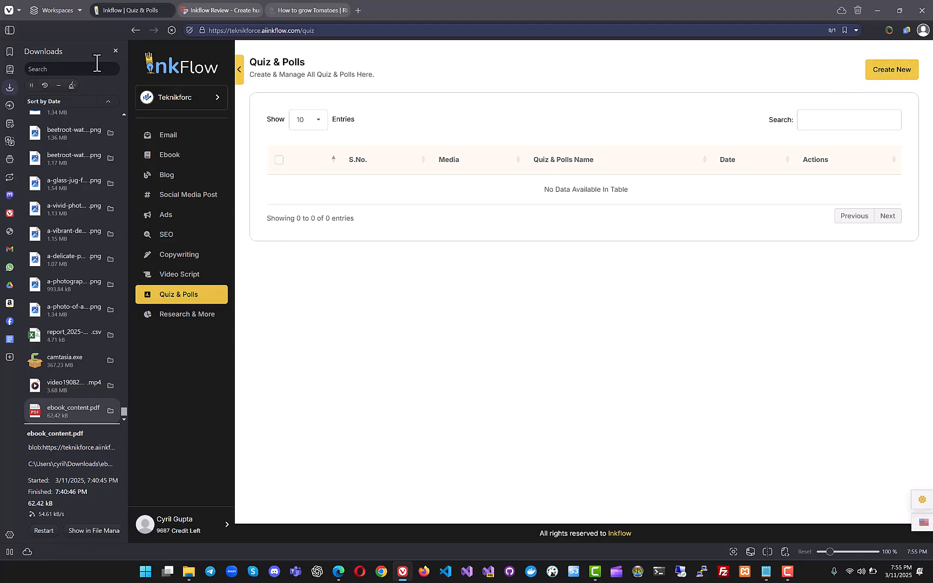
click(116, 51)
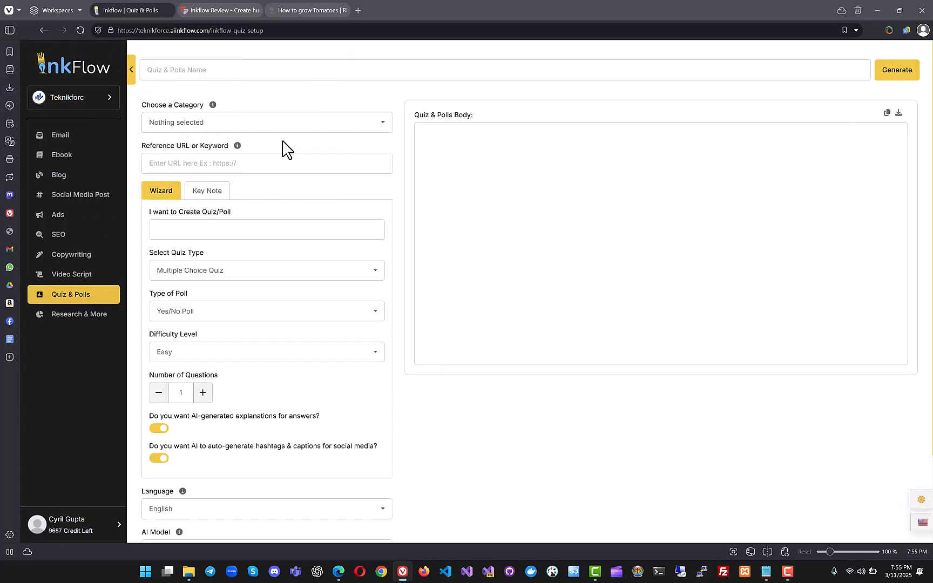
click(284, 65)
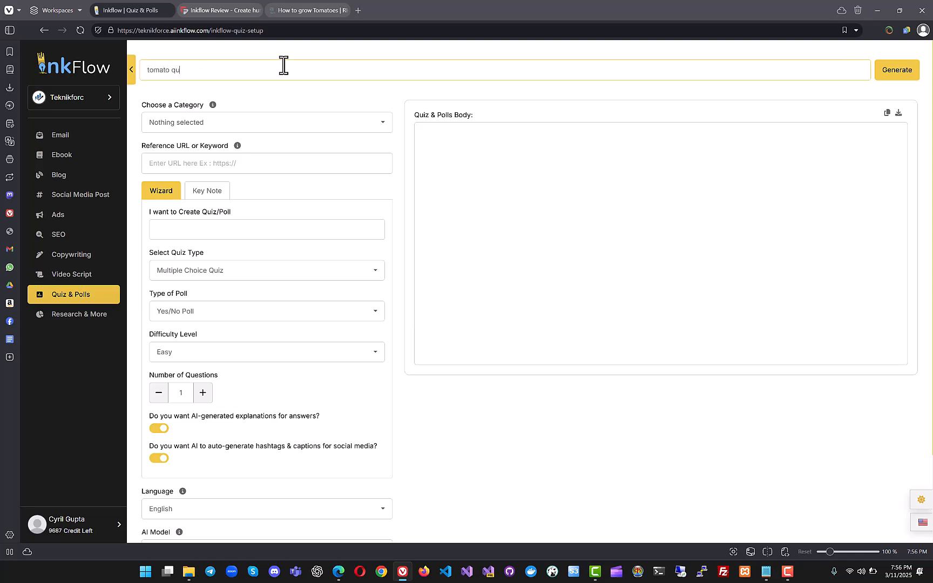
text(tomato quiz)
Step: Set the quiz category to Science & Innovation and the subcategory to Biotechnology
click(230, 129)
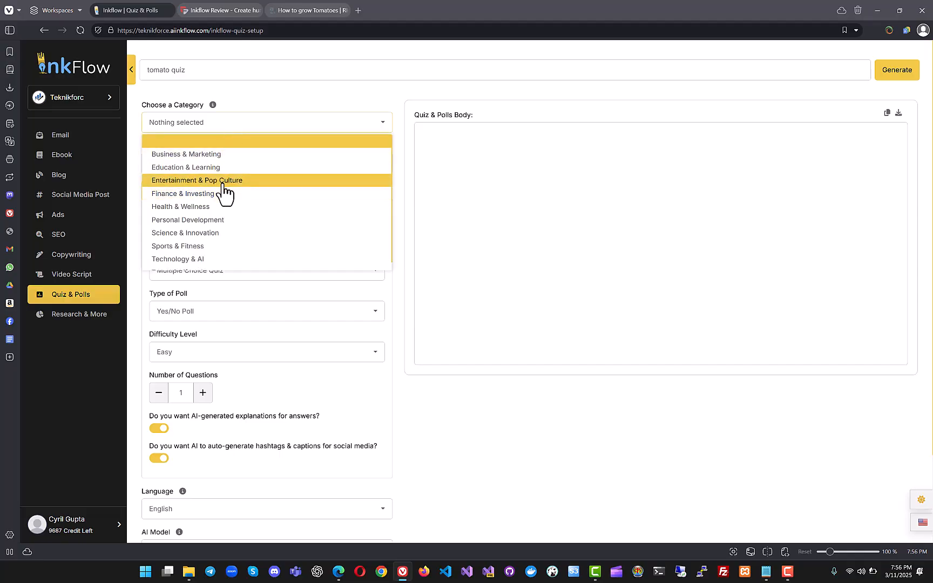
scroll(227, 189, down, 1)
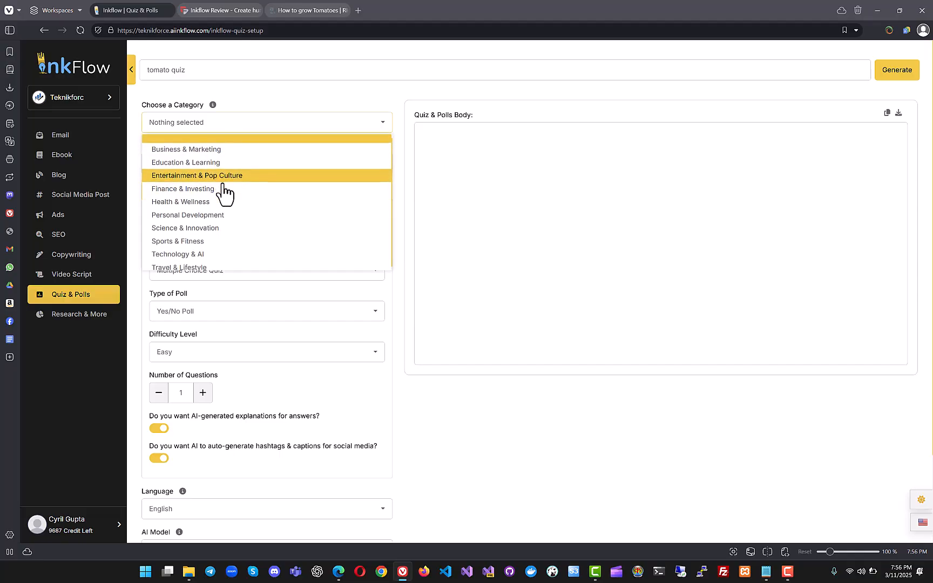
click(205, 226)
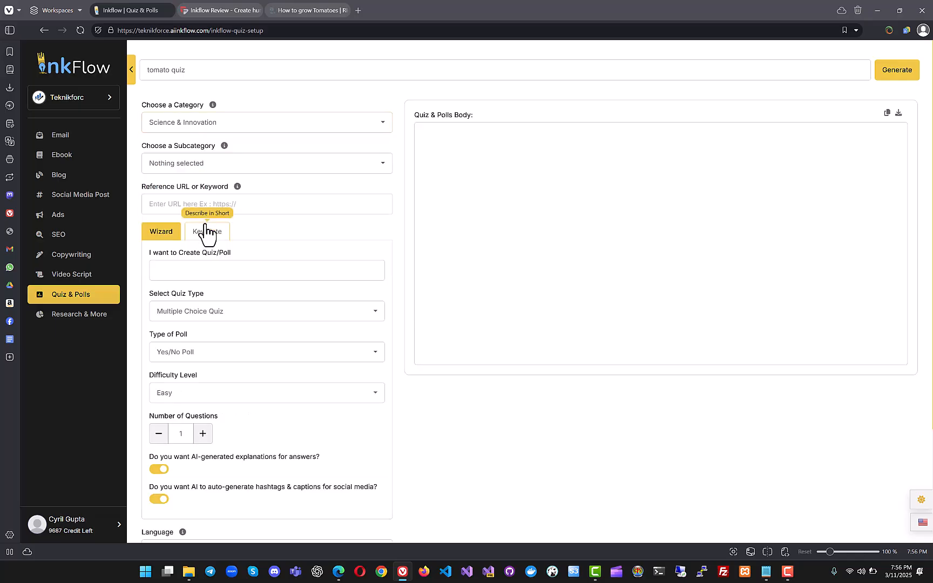
click(226, 162)
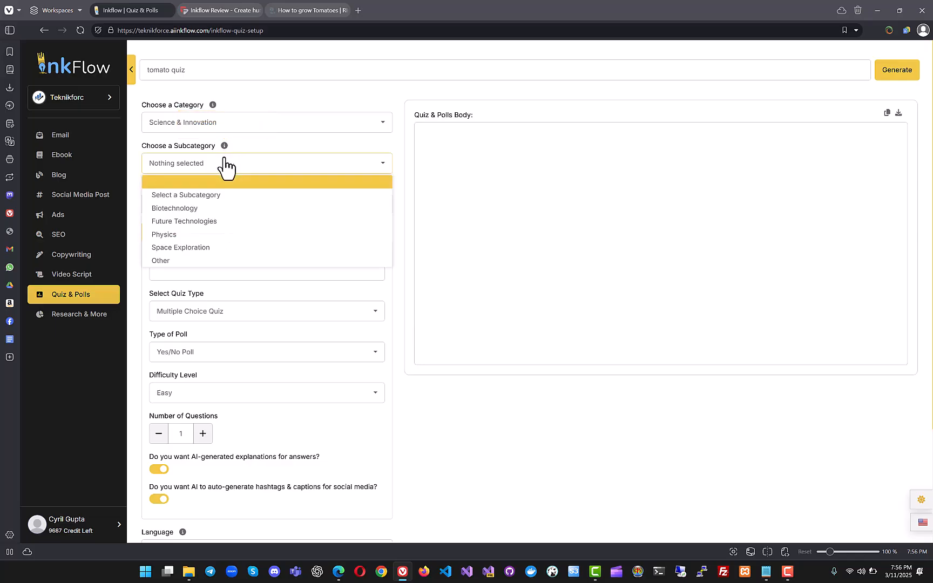
click(214, 213)
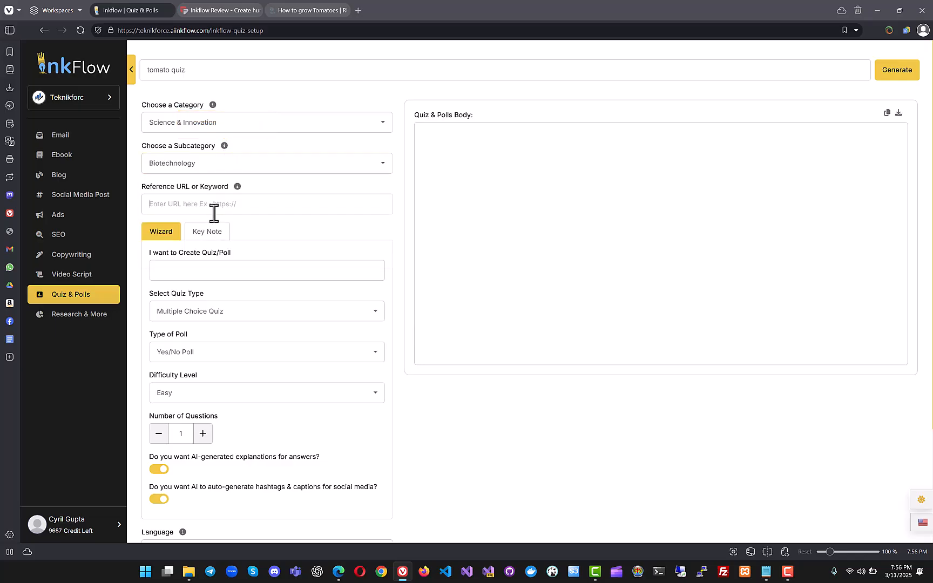
text(https://www.rhs.org.uk/vegetables/tomatoes/grow-your-own)
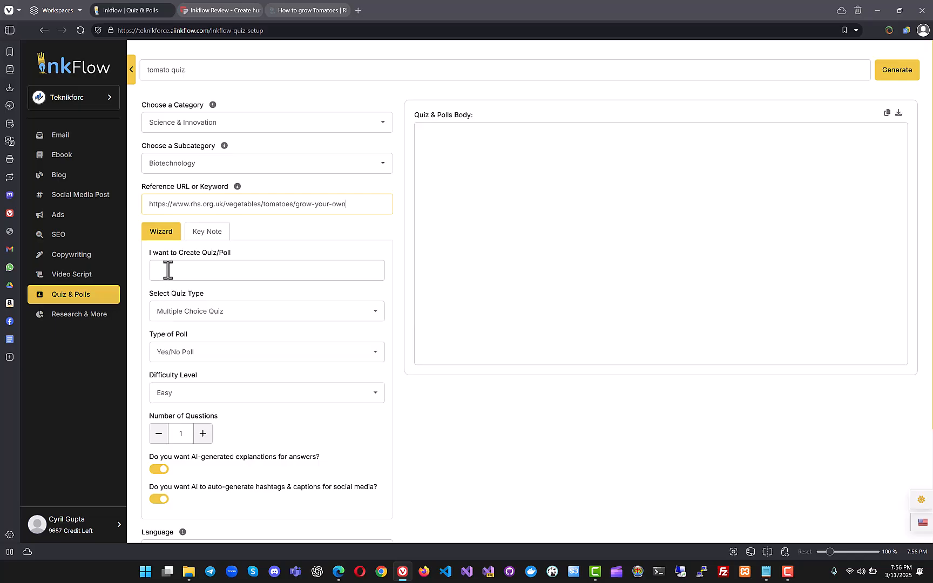
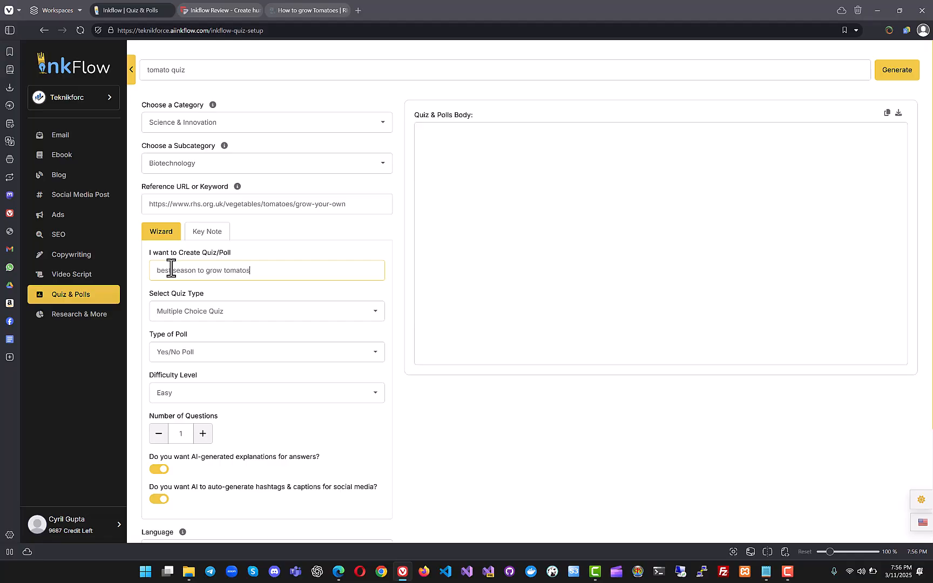
click(182, 318)
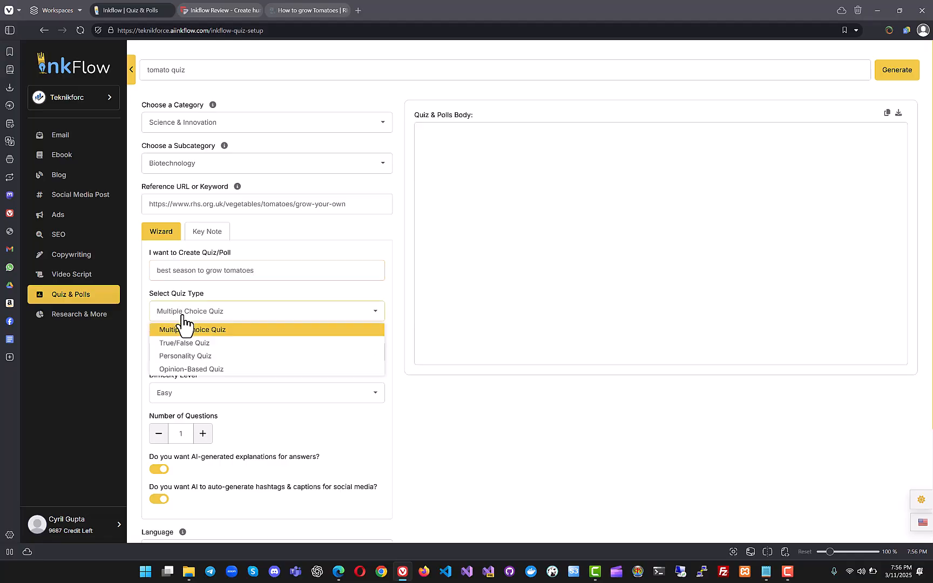
click(185, 329)
click(174, 354)
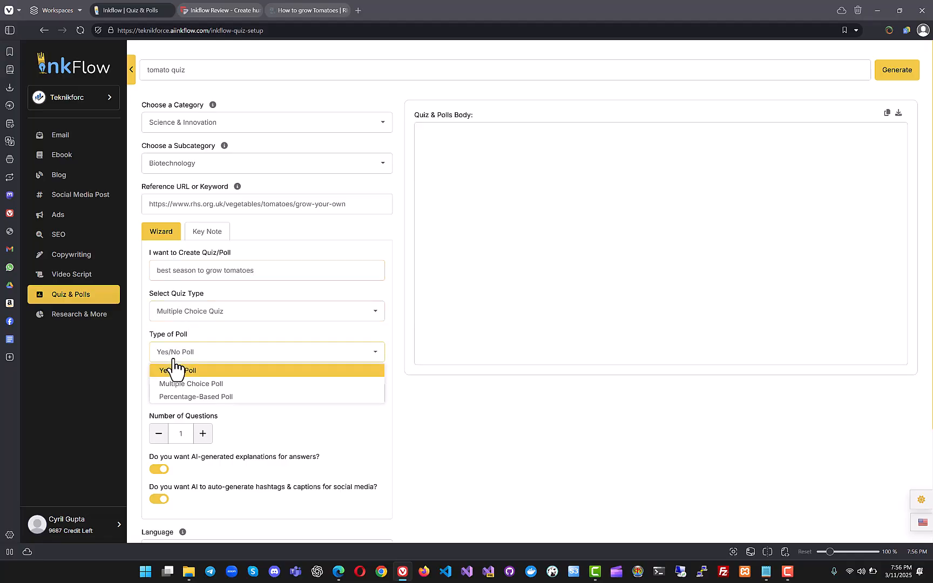
click(175, 370)
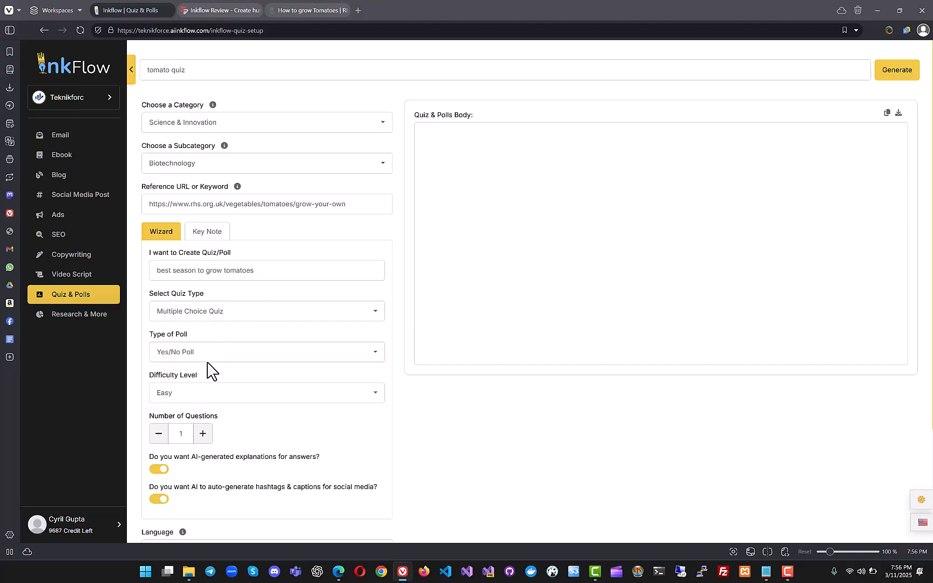
Step: Set the quiz's difficulty level to Easy and its number of questions to 4
scroll(209, 372, down, 3)
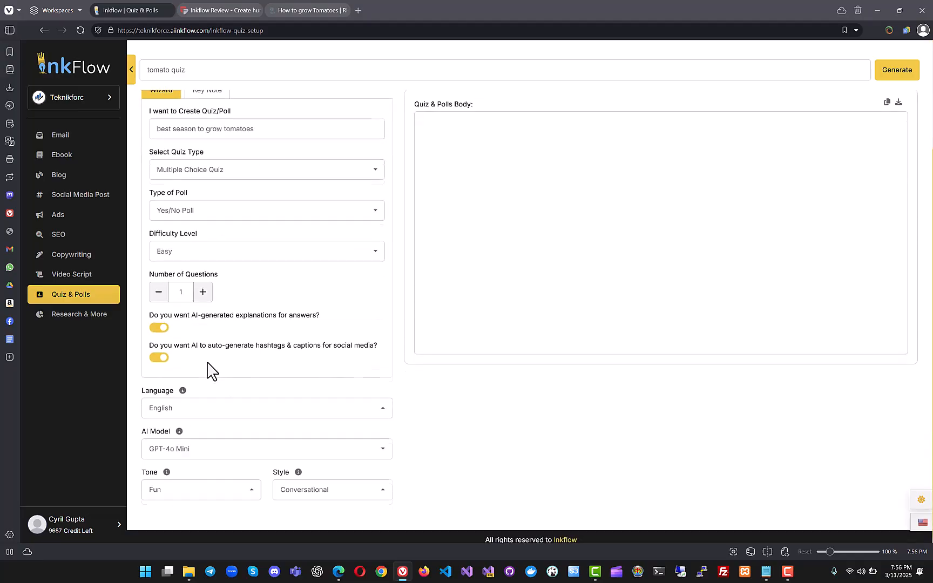
click(200, 257)
click(201, 268)
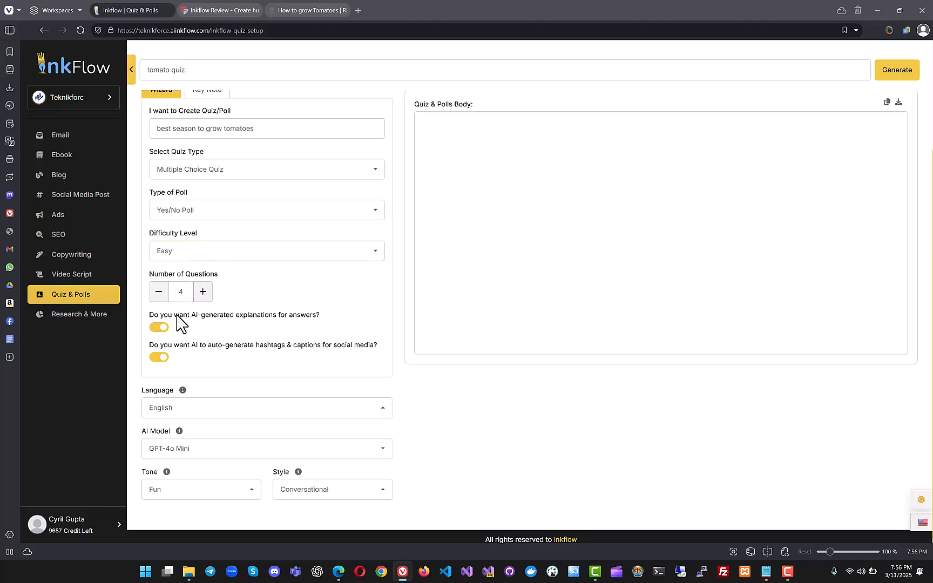
Step: Switch AI-generated answer explanations and auto-generated social media hashtags and captions off and back on
drag(175, 319, 266, 323)
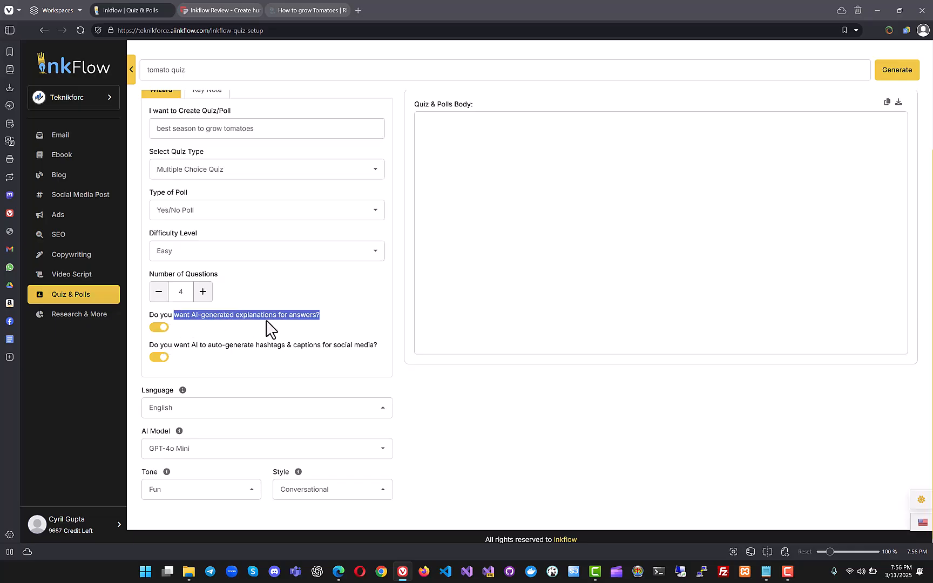
click(268, 327)
click(159, 327)
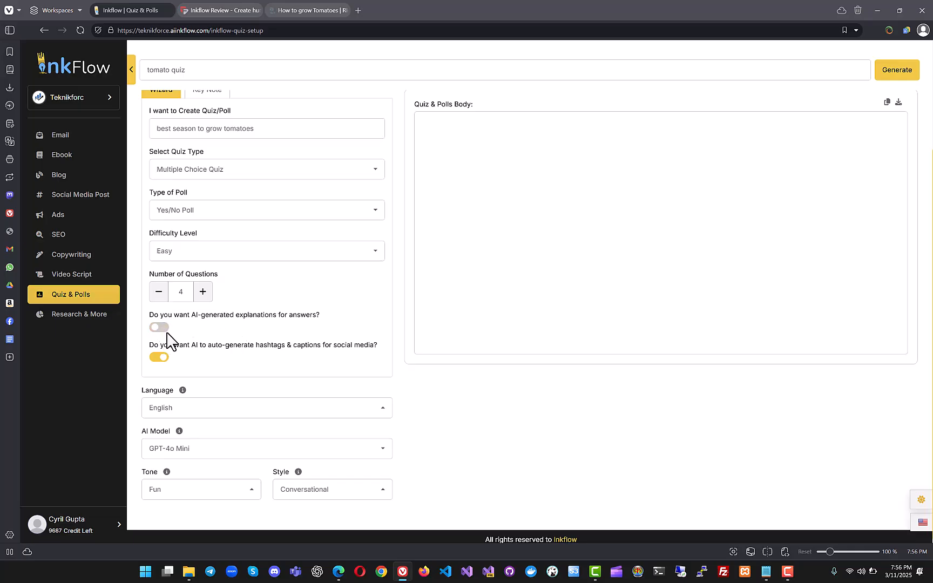
drag(196, 339, 290, 340)
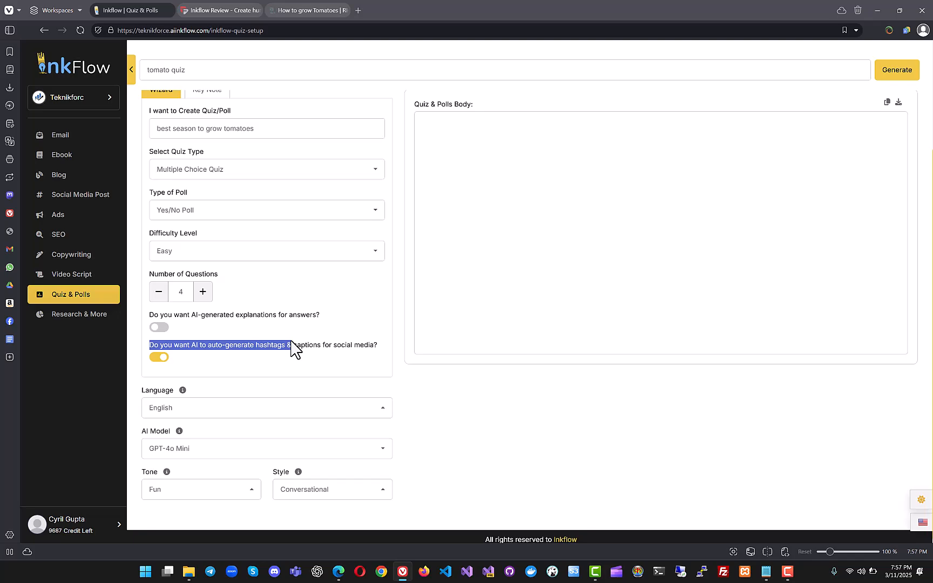
click(295, 348)
click(159, 357)
scroll(192, 385, down, 1)
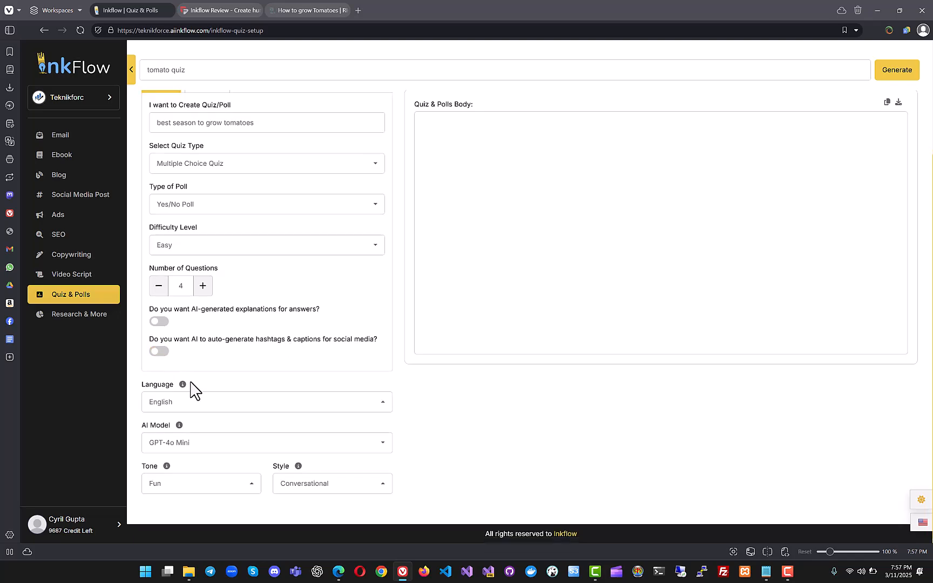
click(162, 352)
click(160, 322)
Step: Check the style and tone options and generate the tomato quiz
click(339, 490)
click(327, 498)
click(233, 489)
click(232, 489)
scroll(664, 216, up, 3)
click(900, 80)
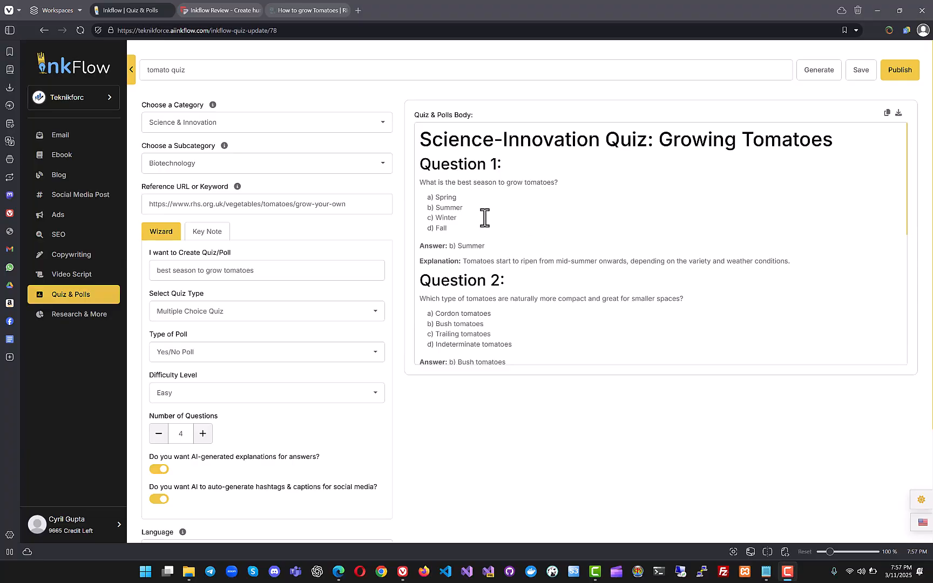
Step: Check Question 1 of the generated quiz, with its answer and explanation, against the requested topic
scroll(493, 214, down, 1)
scroll(493, 214, down, 2)
scroll(493, 214, up, 3)
drag(242, 271, 161, 270)
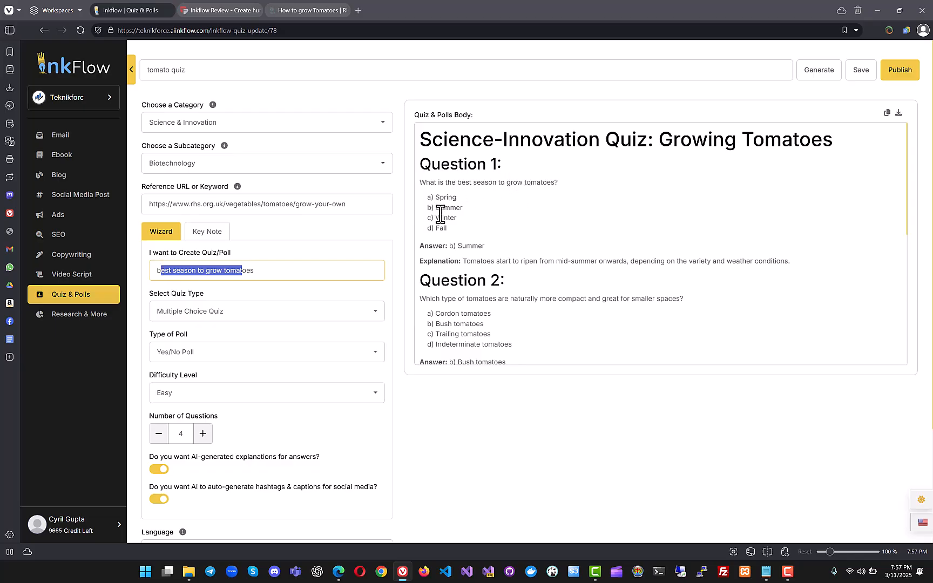
click(465, 250)
drag(490, 261, 606, 265)
click(557, 333)
Step: Read through Questions 2 to 4 of the generated quiz with their answers and explanations
scroll(557, 333, down, 2)
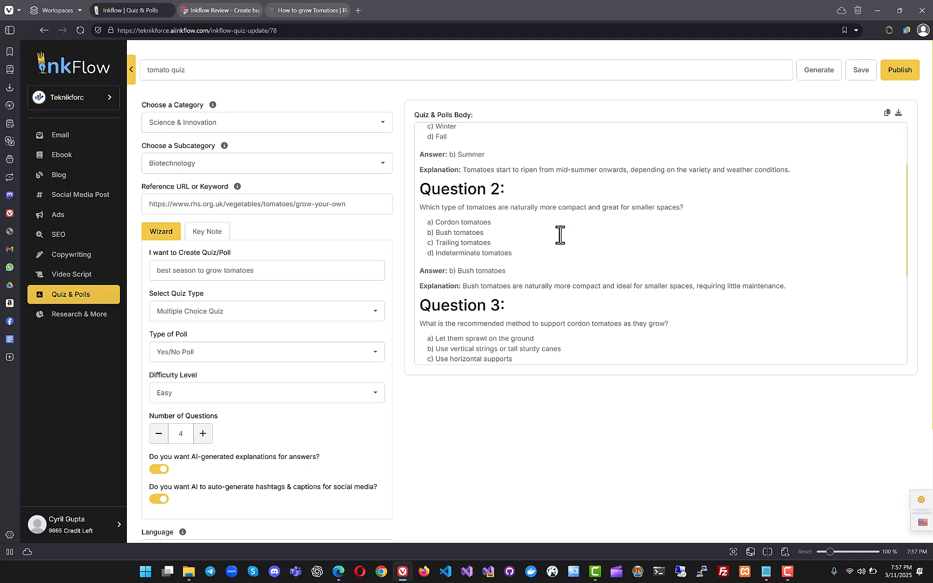
scroll(483, 294, down, 1)
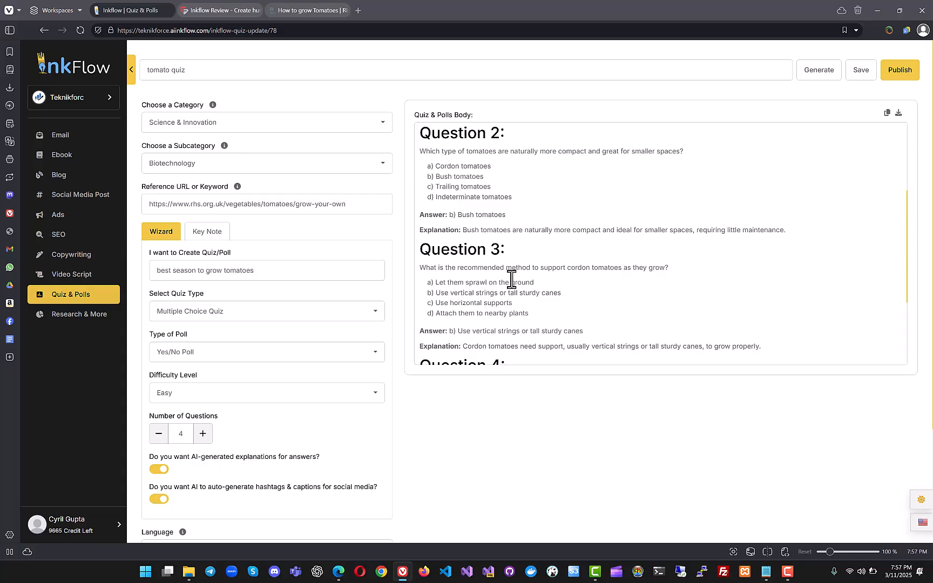
scroll(558, 279, down, 1)
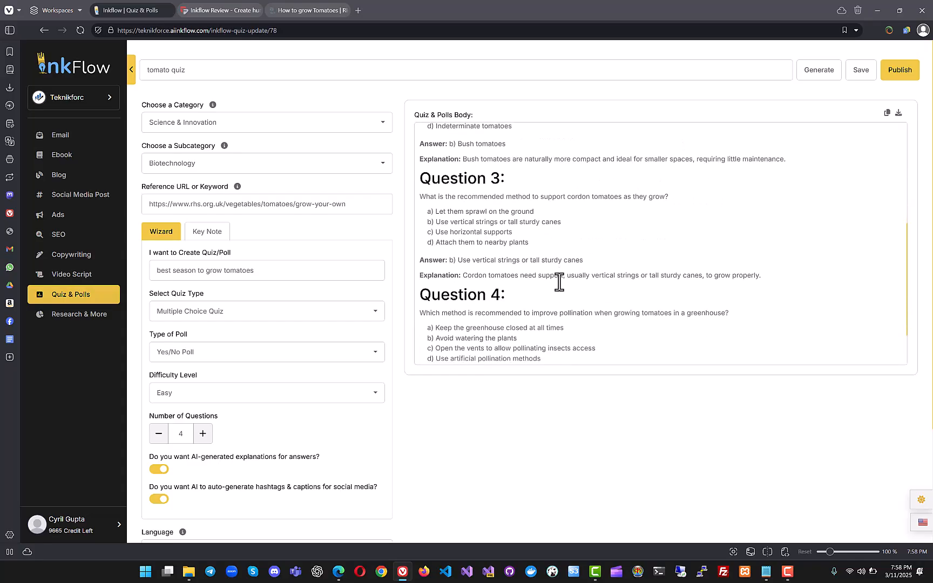
scroll(497, 321, down, 3)
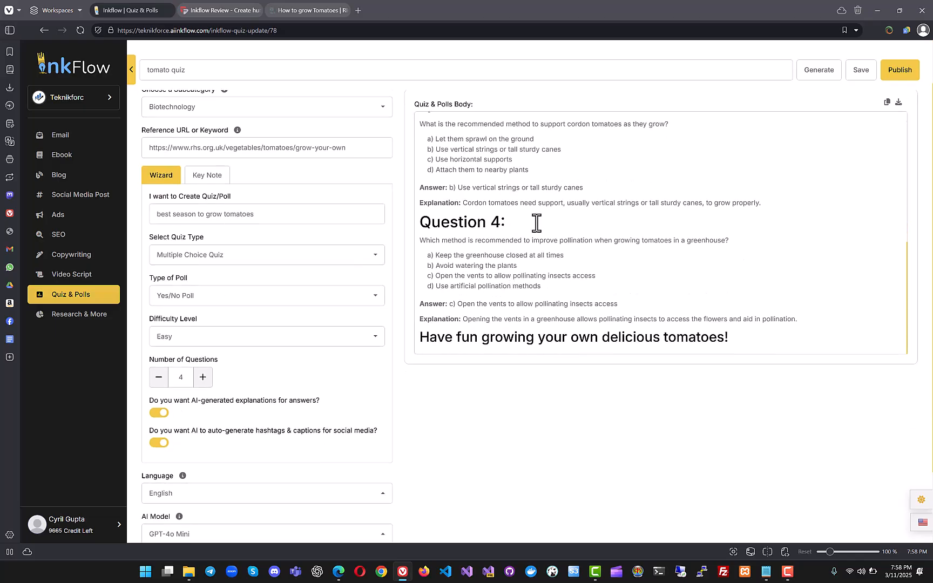
scroll(536, 223, up, 10)
scroll(536, 223, down, 2)
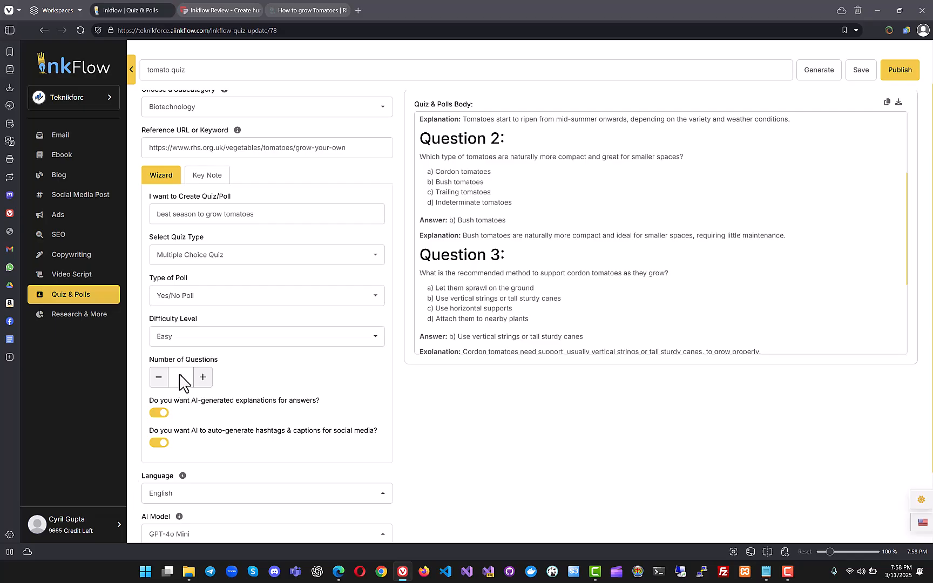
key(XF86AudioRaiseVolume)
scroll(577, 218, up, 2)
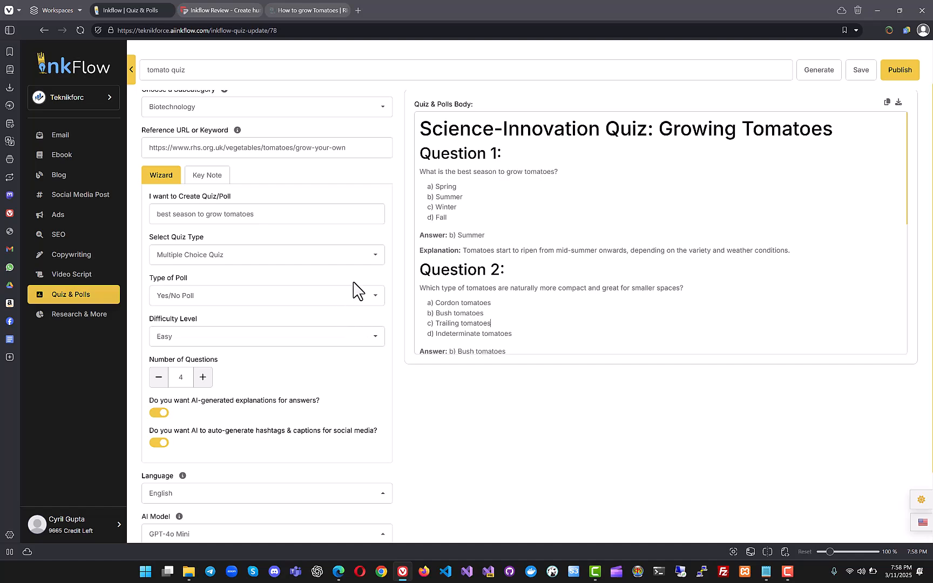
scroll(501, 267, down, 7)
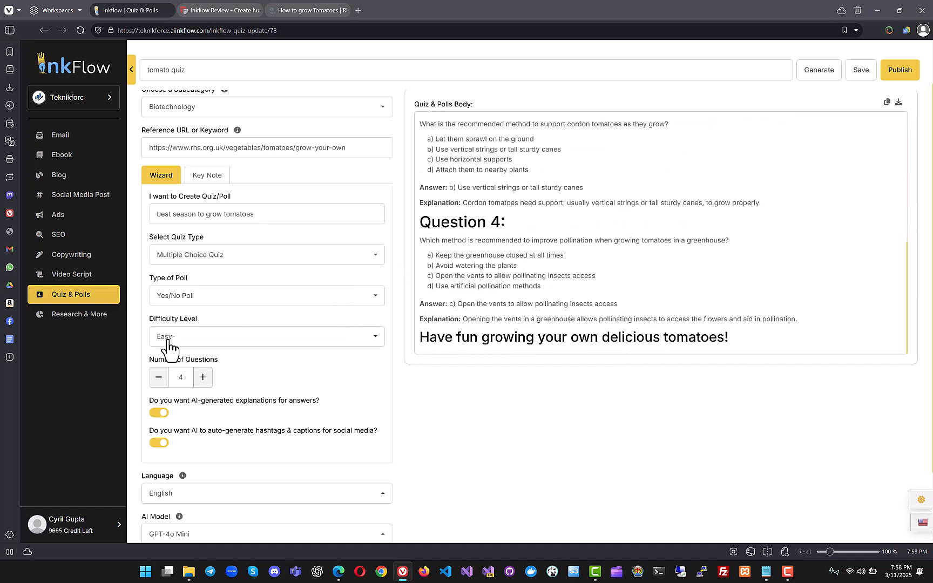
Step: Examine the available quiz types and poll types and compare them with the generated quiz
click(270, 257)
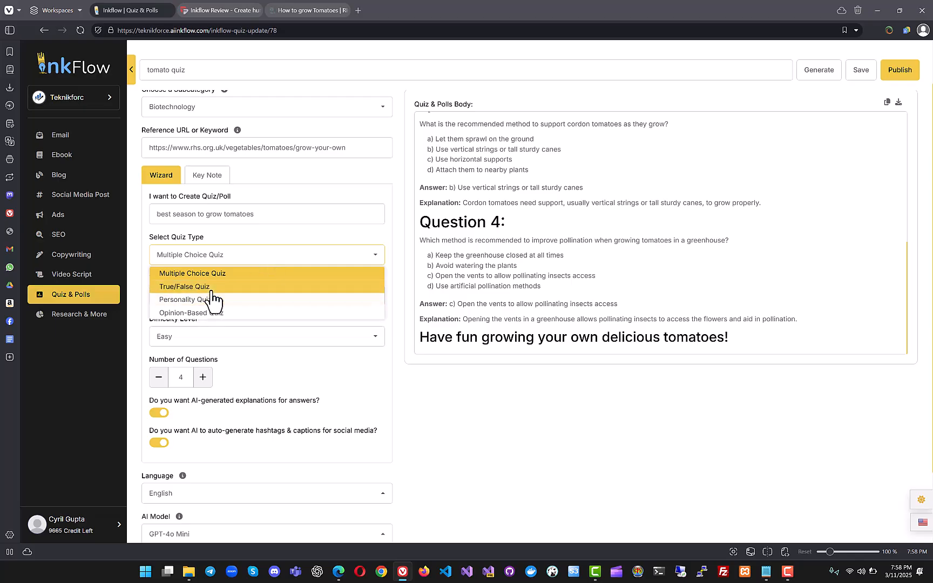
click(427, 426)
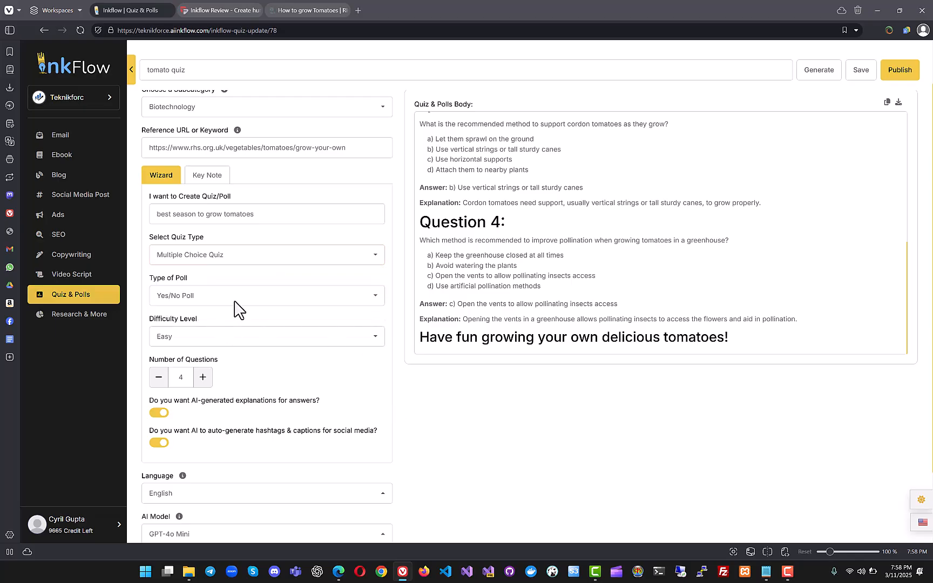
click(232, 297)
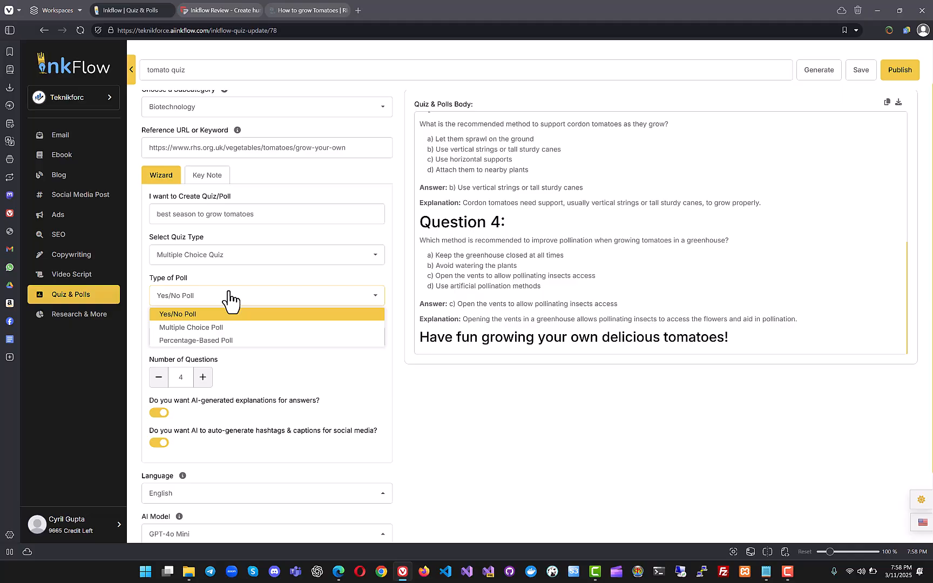
click(179, 297)
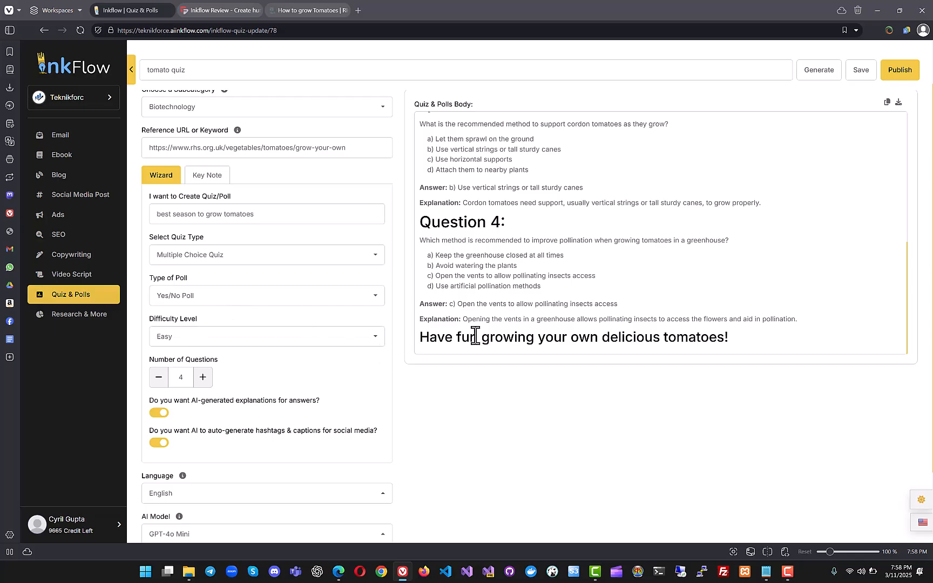
scroll(476, 334, down, 2)
scroll(589, 244, up, 10)
scroll(592, 243, down, 10)
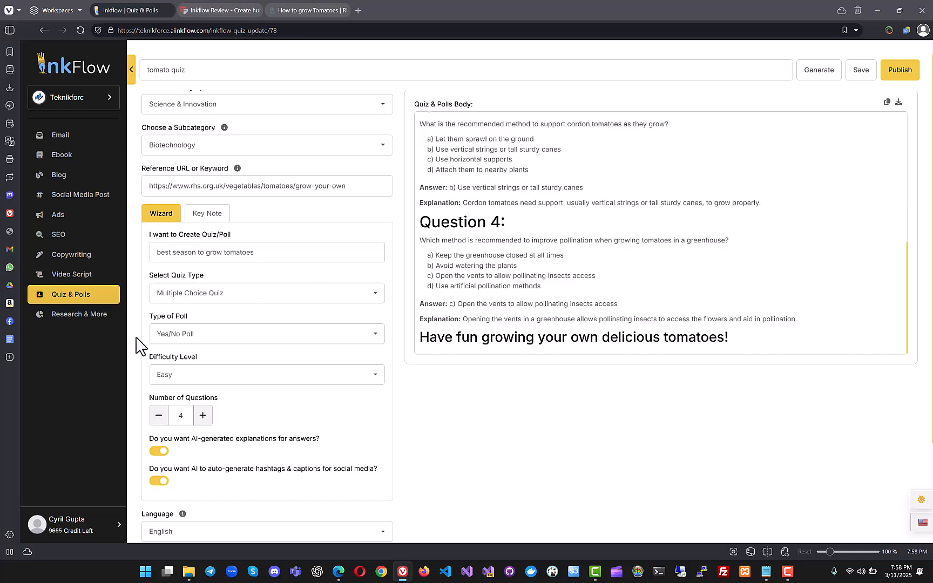
Step: Open Research & More, browse the Prompt Library's ready-made prompts and close it
click(75, 324)
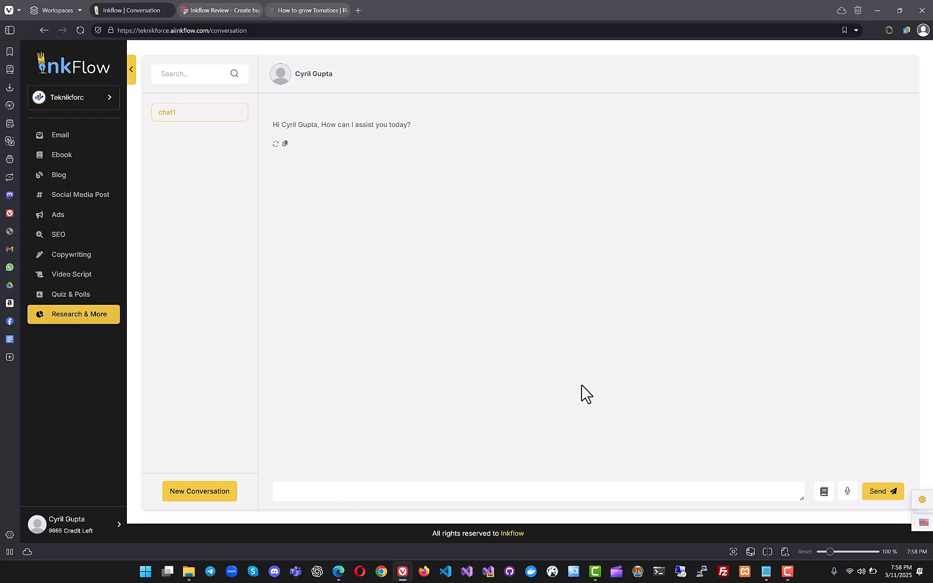
click(825, 491)
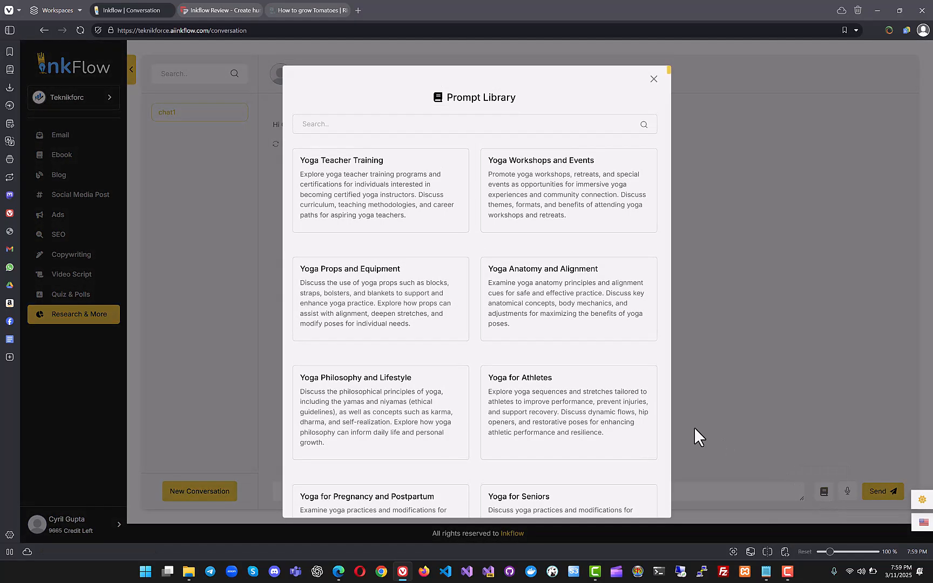
scroll(494, 351, down, 20)
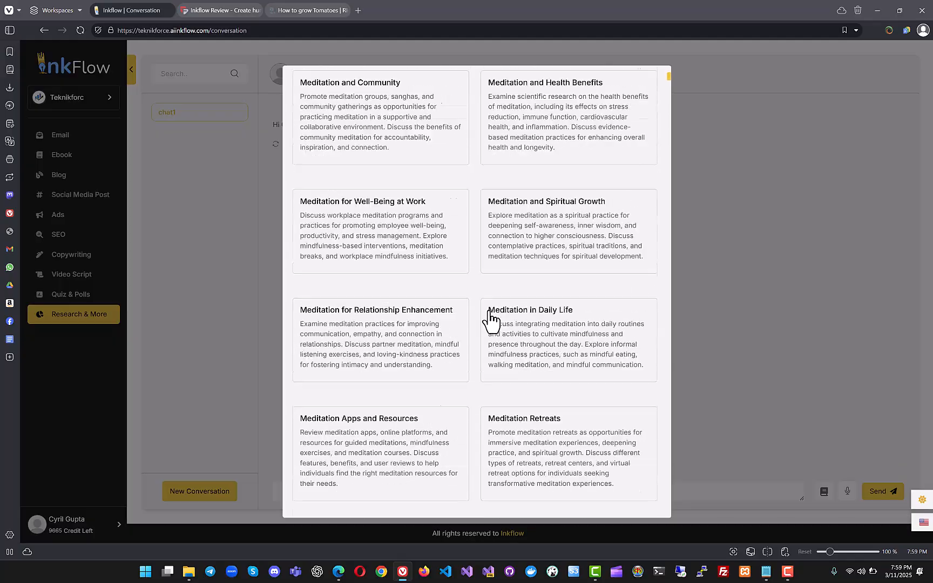
scroll(491, 323, down, 20)
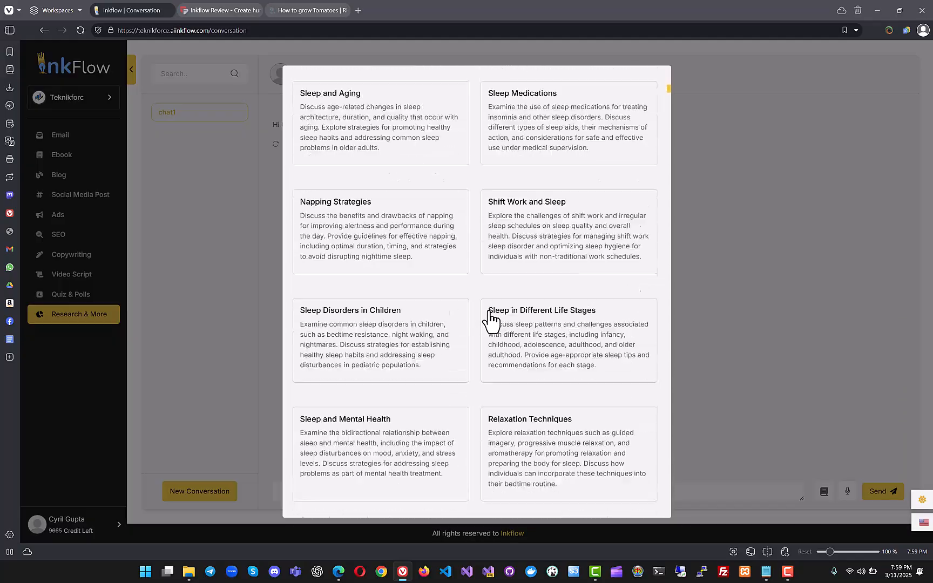
click(703, 322)
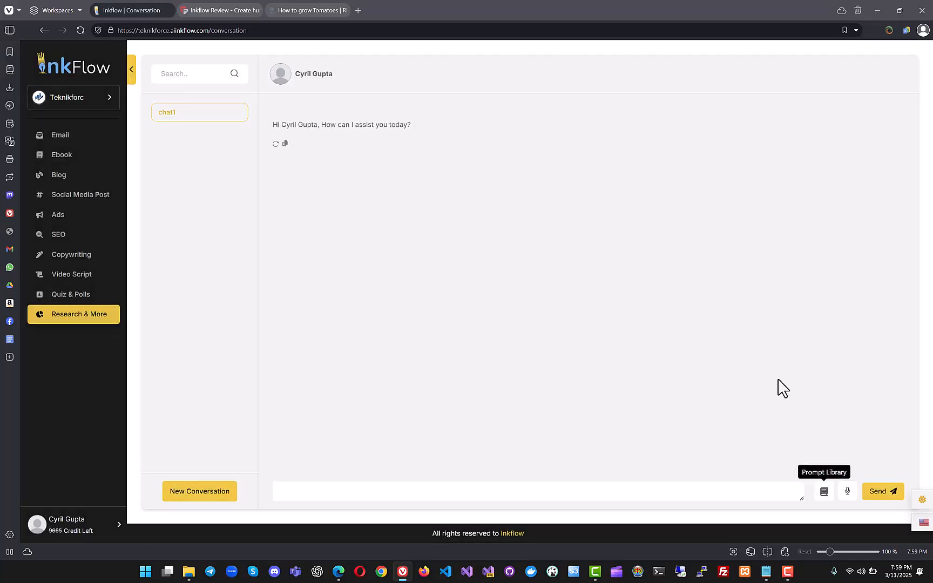
Step: Start voice input, answer the microphone permission request and send the question "can we grow tomatoes in snow" in the chat
click(850, 491)
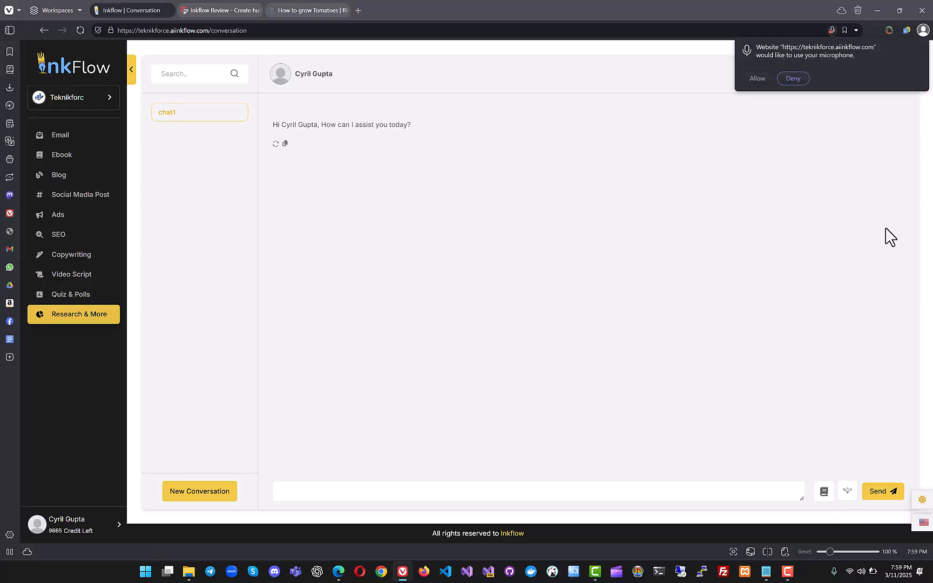
click(794, 79)
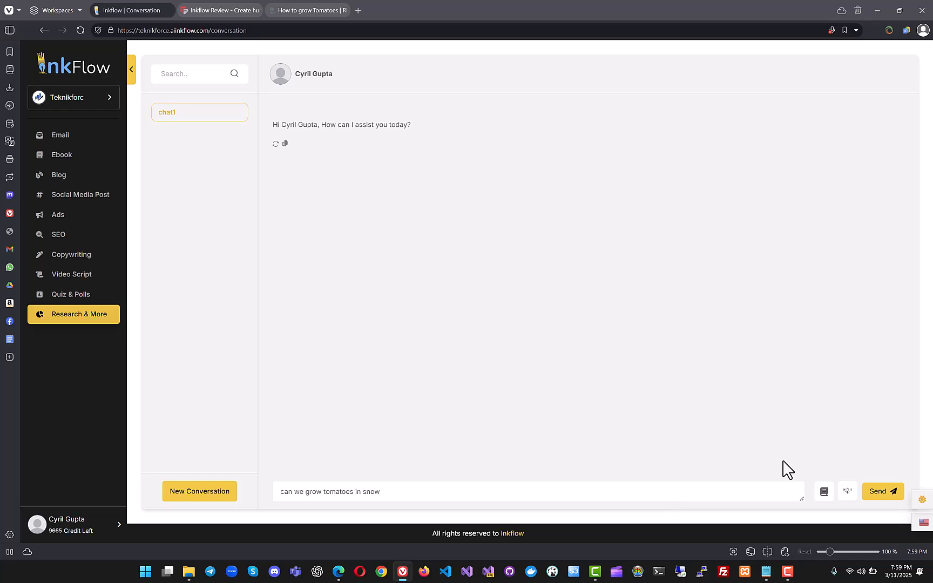
click(877, 495)
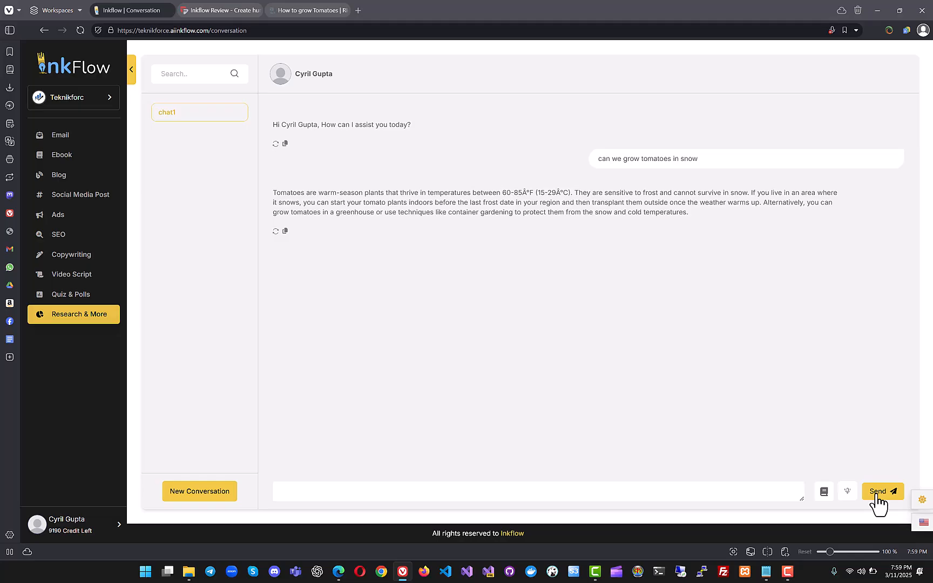
Step: Ask the research chat "what is the best fertilizer for tomatoes"
click(679, 489)
text(what is the best fertilizer for tomatoes)
click(877, 493)
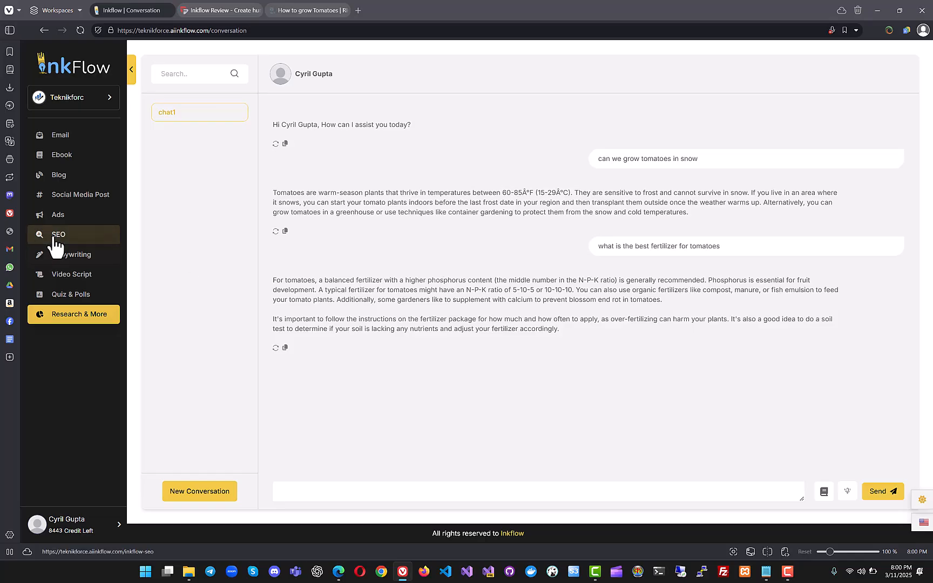
Step: Open the Email section, and load teknikforcerewards.in in a new browser tab
click(107, 142)
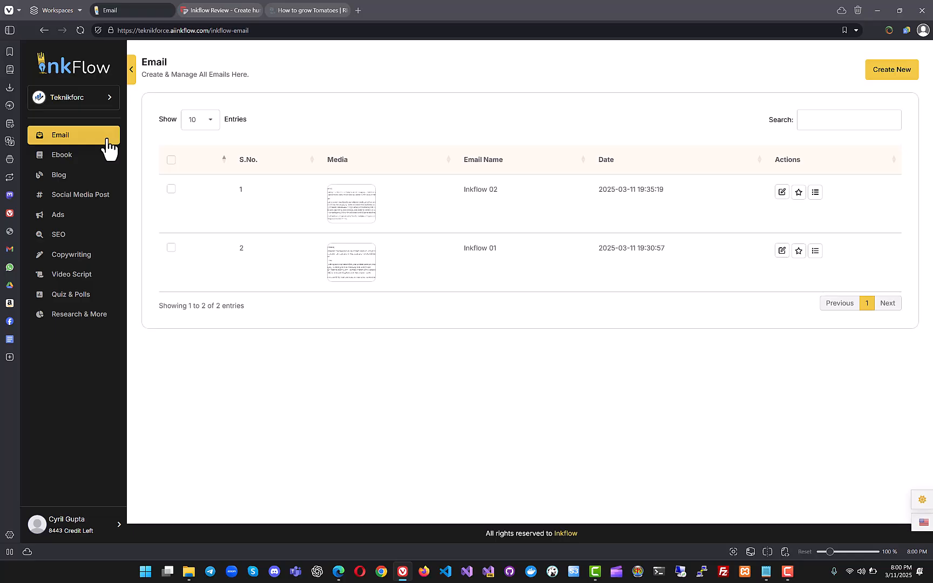
key(ctrl+t)
text(tem)
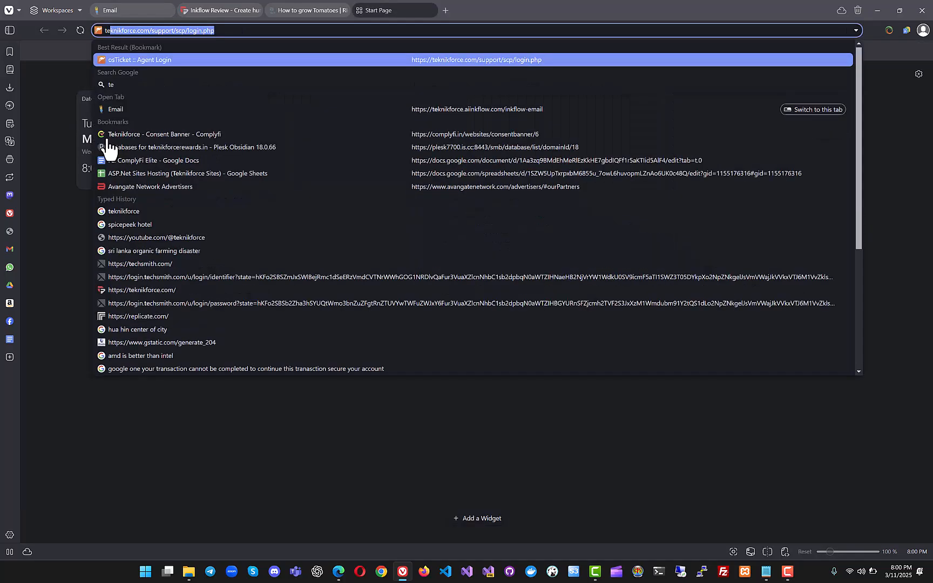
key(BackSpace)
key(BackSpace)
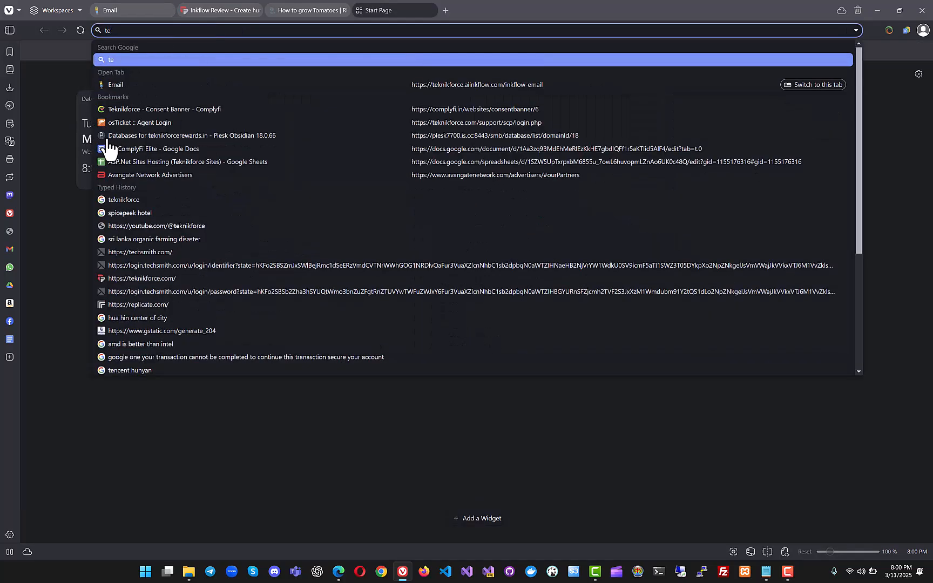
text(knikforce.)
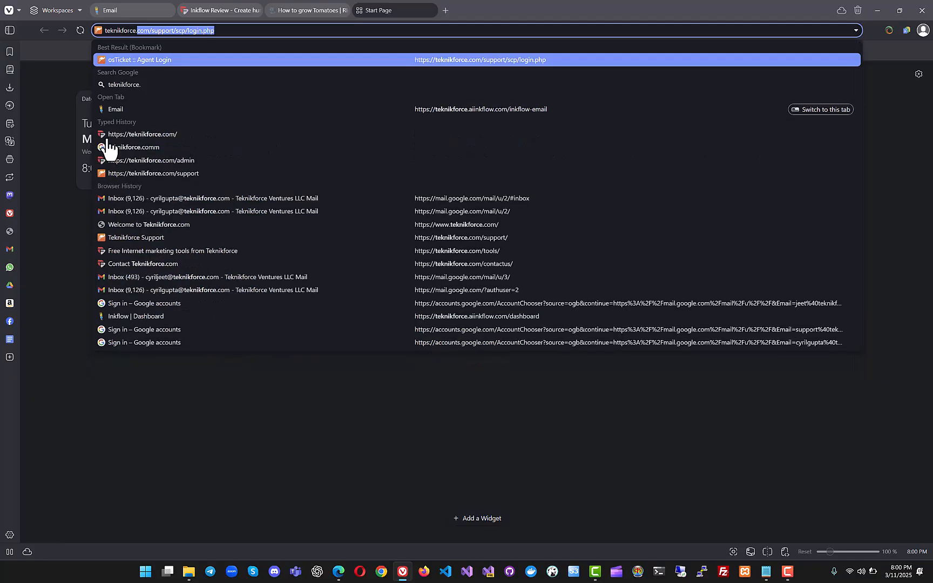
key(BackSpace)
text(rewar)
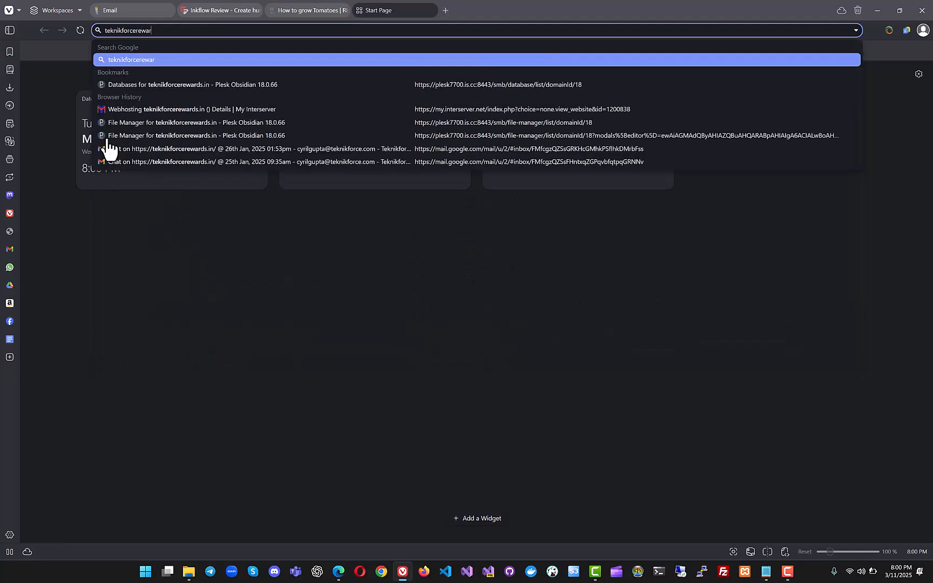
text(ds.in)
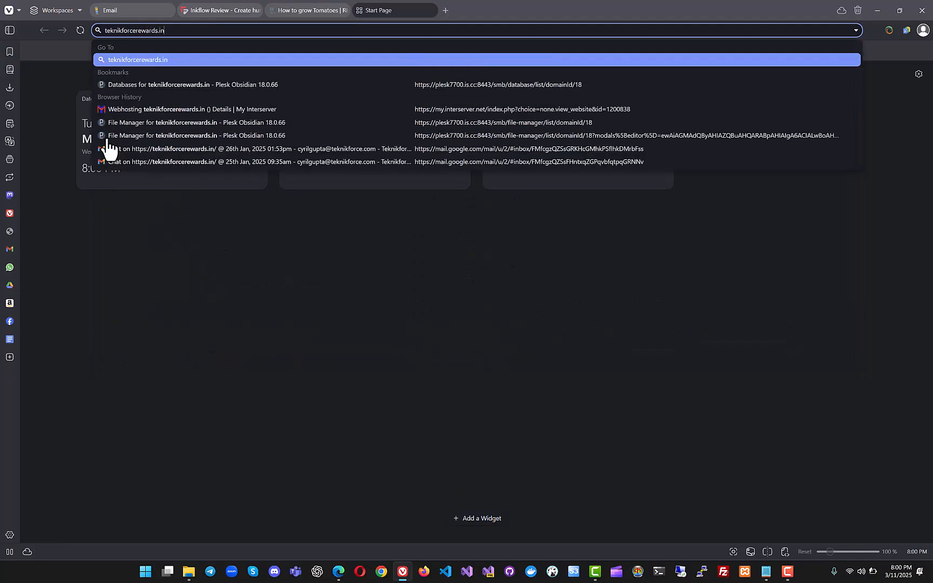
key(Return)
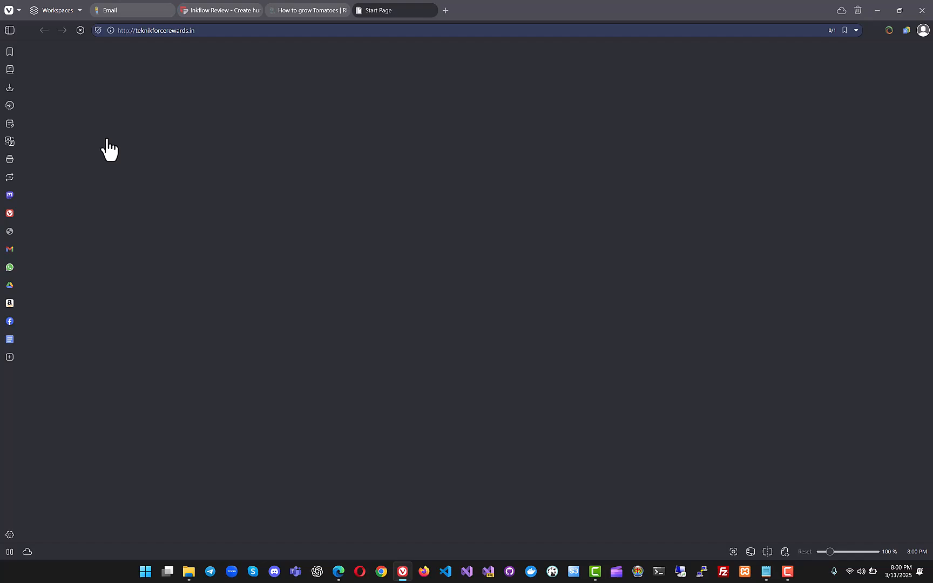
Step: Load teknikforce.com in another new browser tab
click(446, 10)
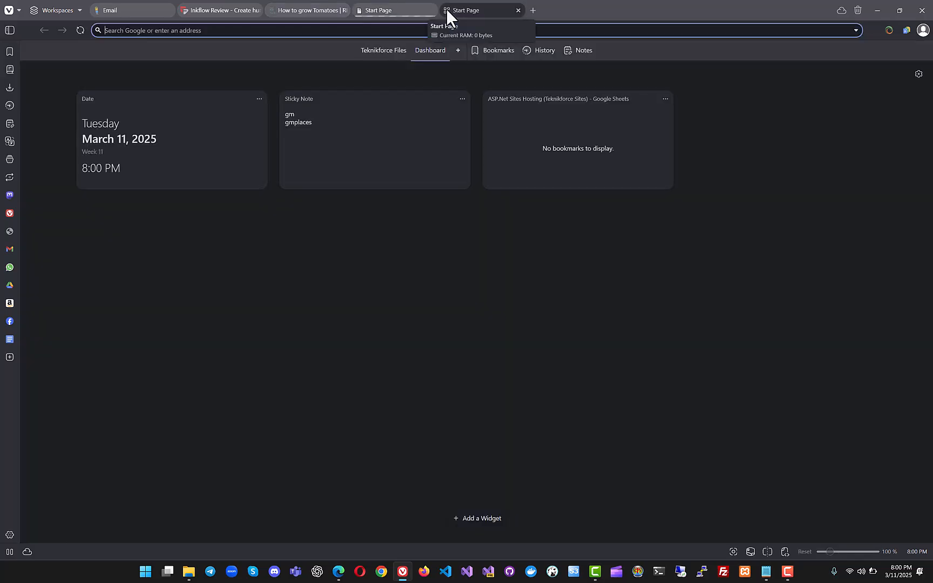
text(teknikfofe.)
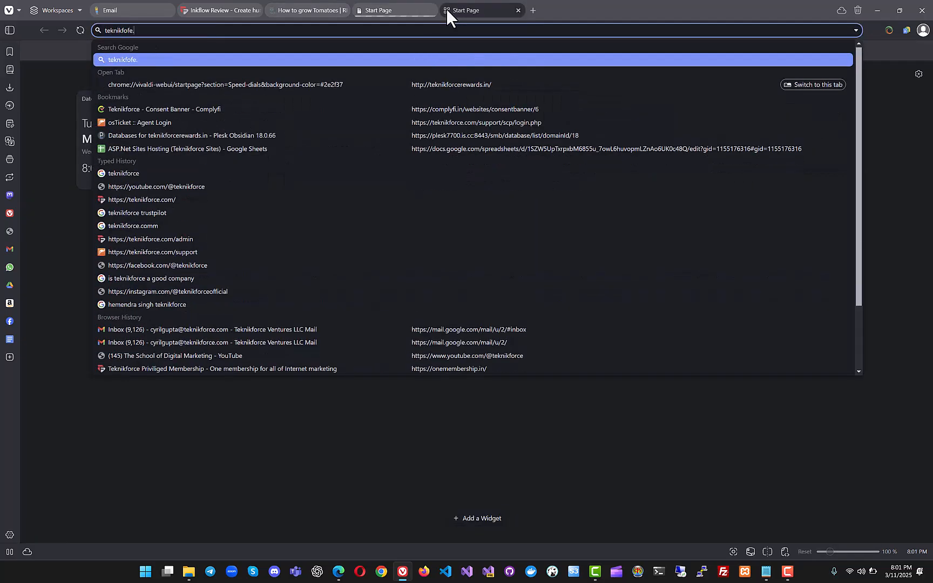
key(BackSpace)
key(BackSpace)
key(BackSpace)
text(rce.com)
key(Return)
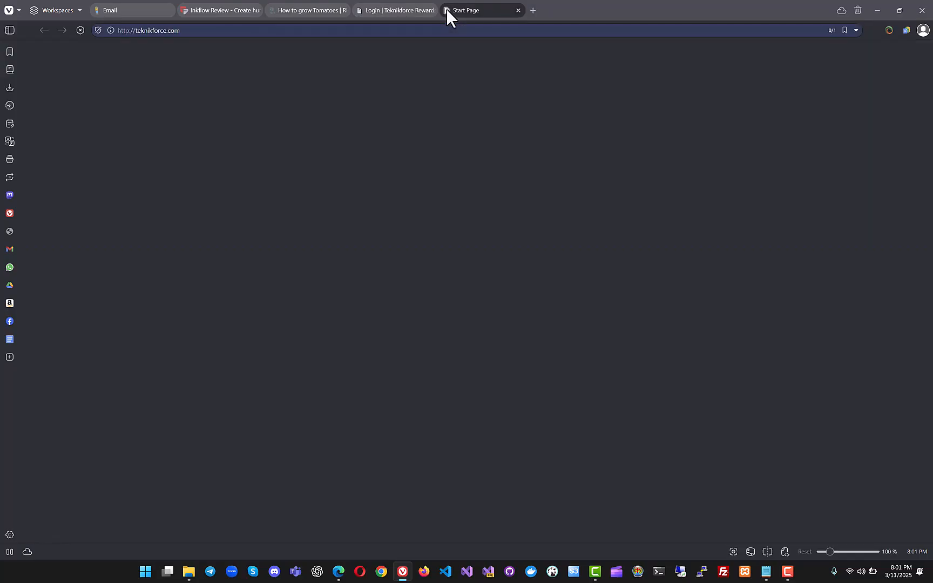
scroll(447, 160, down, 20)
scroll(451, 145, down, 15)
scroll(451, 145, up, 5)
scroll(451, 145, up, 20)
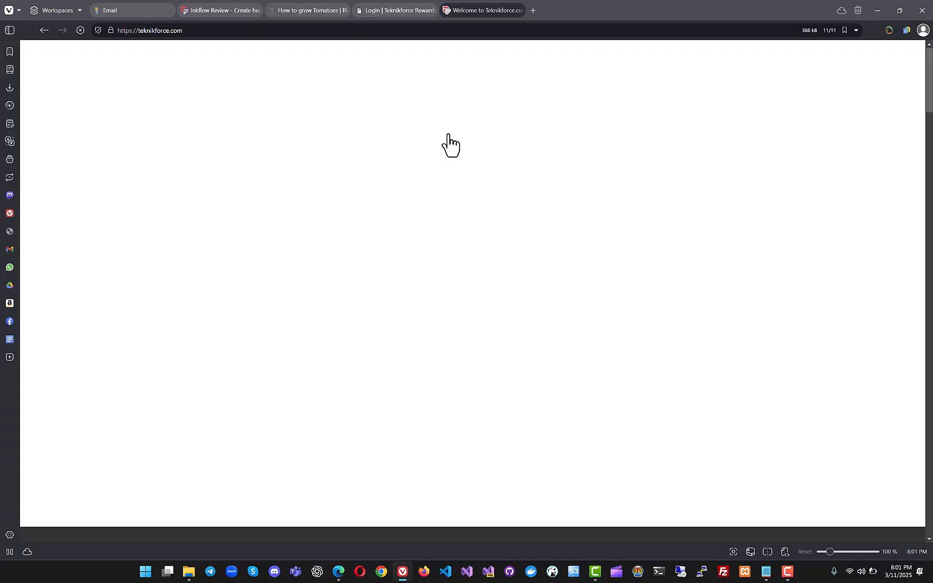
Step: Switch to the Teknikforce Rewards page and look at the email and password fields of its sign-in form
click(391, 2)
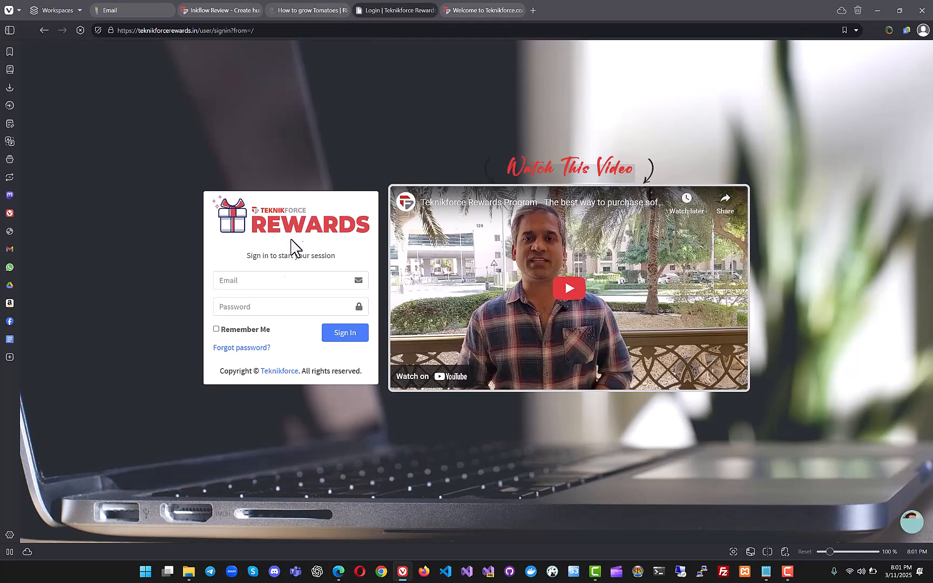
click(250, 288)
click(241, 307)
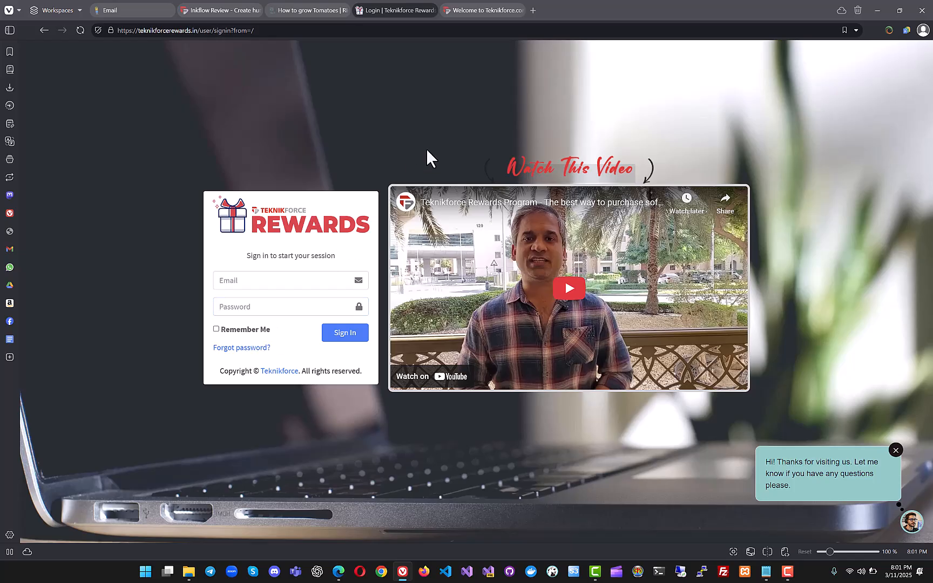
Step: Switch to the Teknikforce website and examine the product categories listed on its home page
click(469, 10)
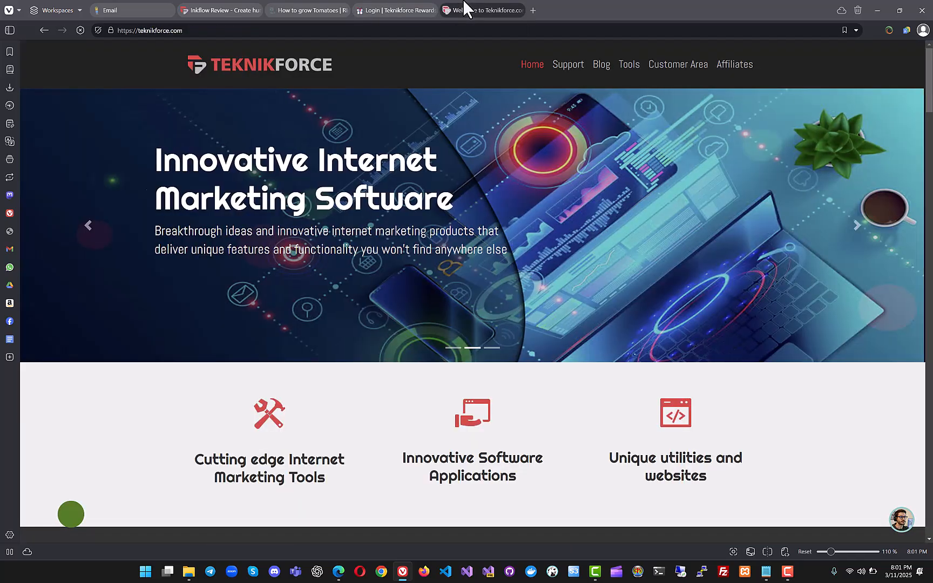
scroll(377, 187, down, 20)
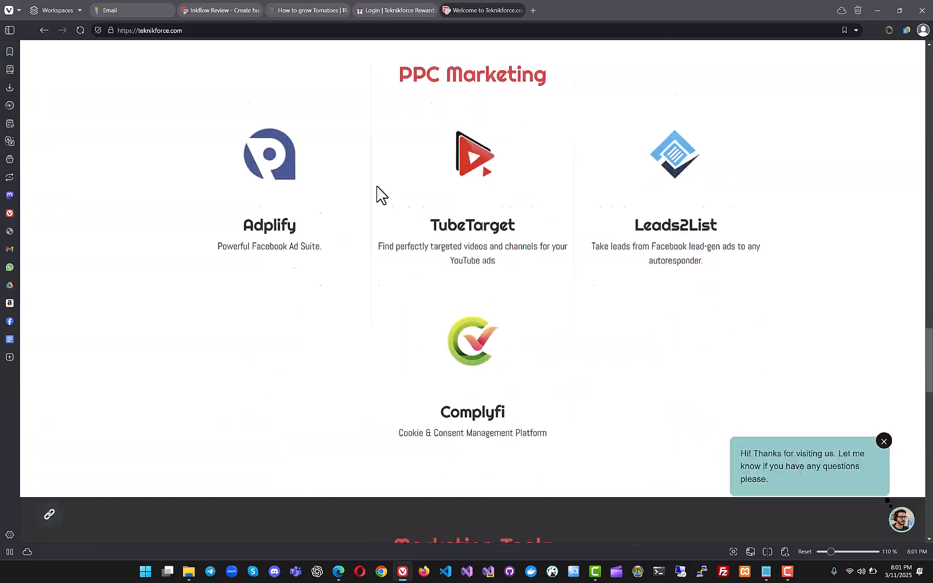
scroll(377, 184, down, 5)
scroll(377, 185, up, 20)
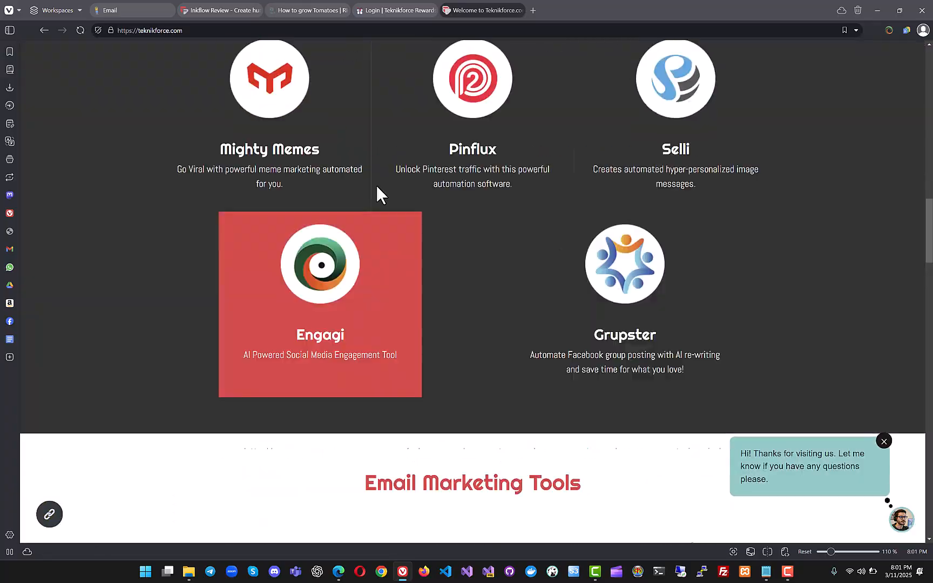
scroll(377, 185, up, 3)
scroll(377, 188, down, 7)
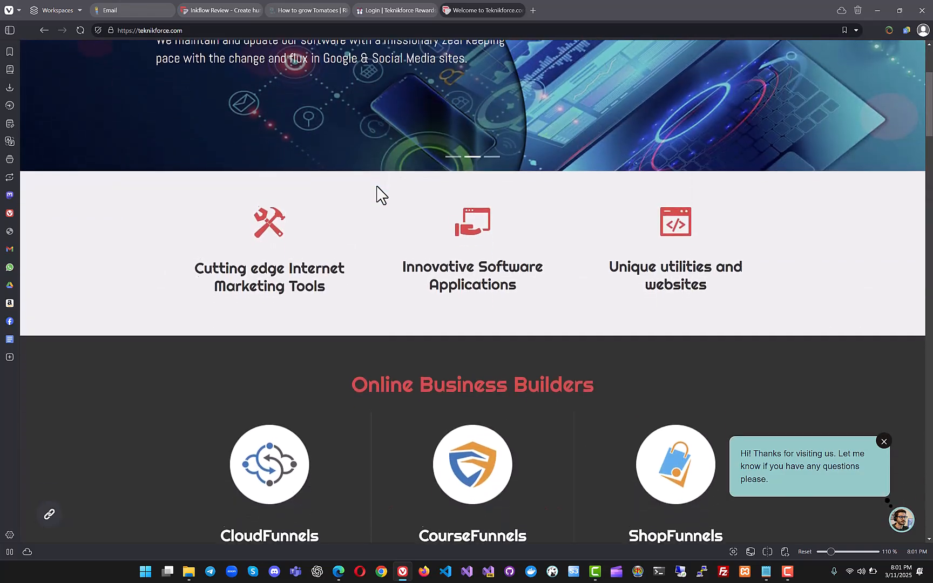
scroll(377, 185, down, 2)
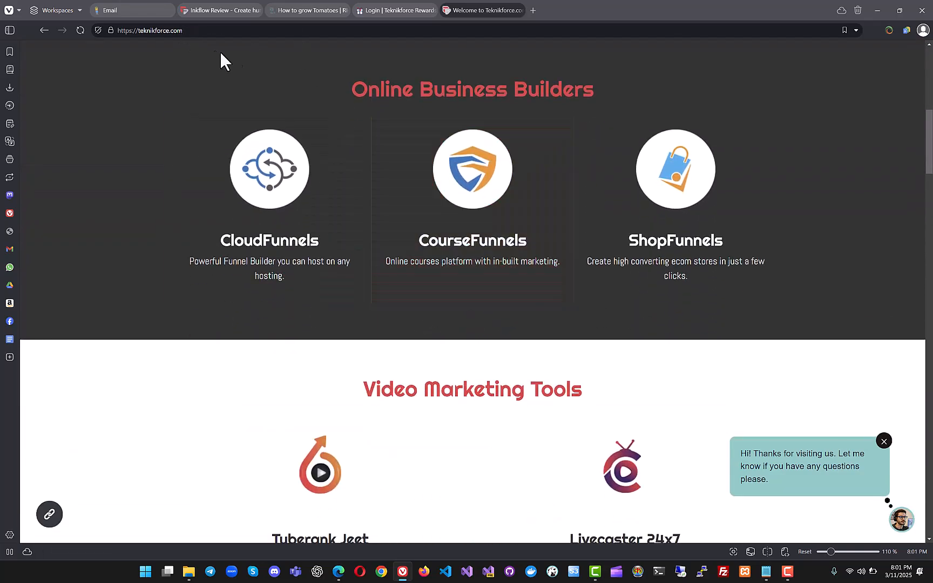
Step: Revisit the Teknikforce Rewards sign-in page and switch to the tab with the RHS tomato-growing guide
click(380, 10)
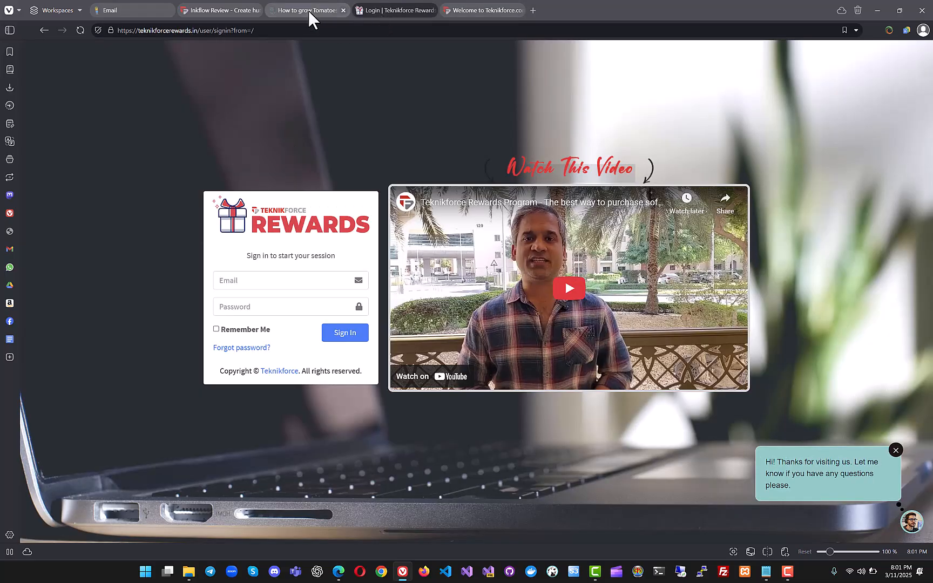
click(308, 10)
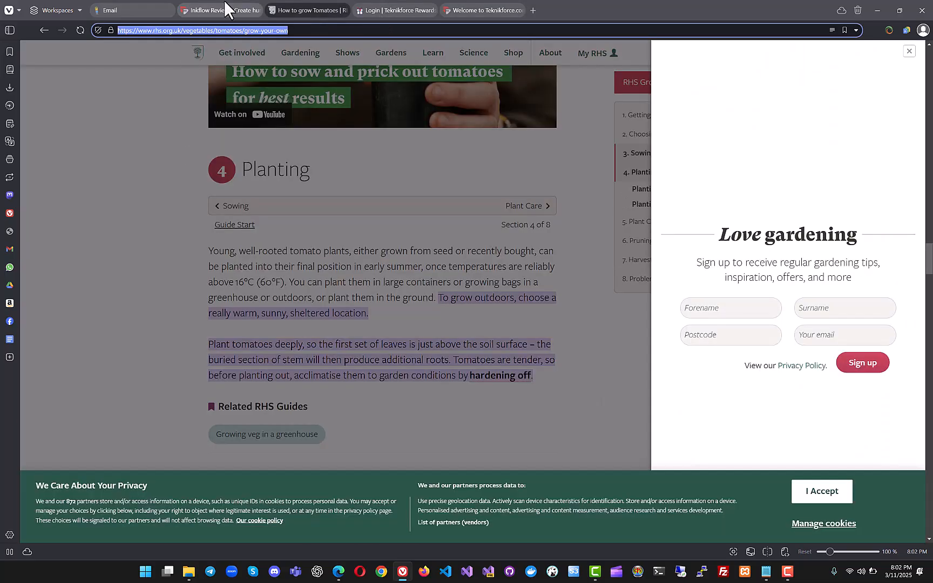